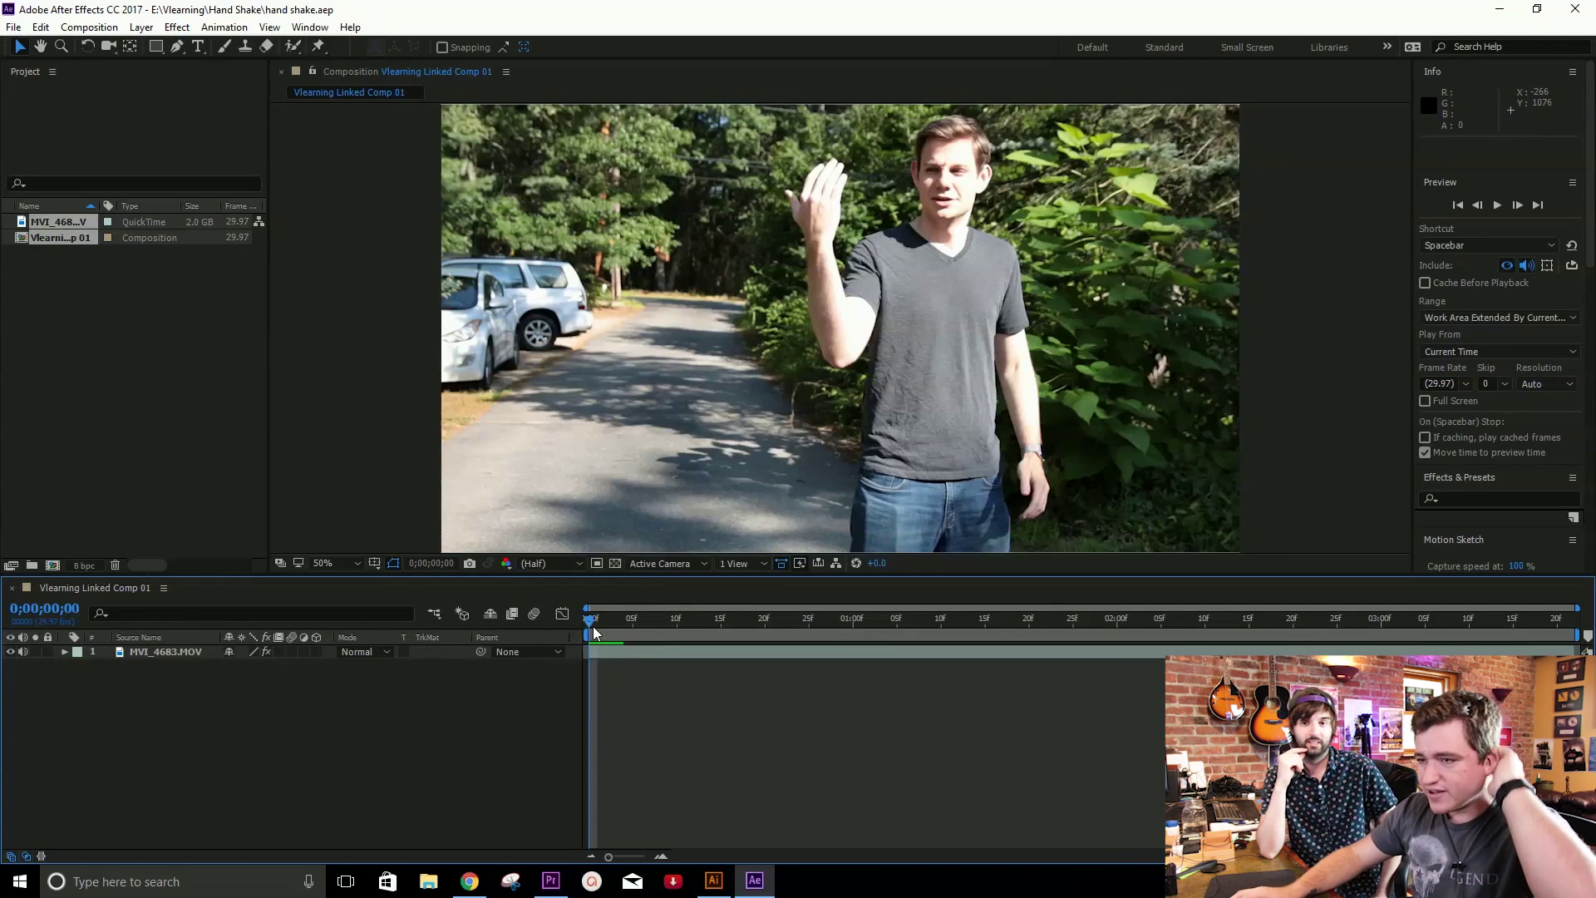
Scrub through the handshake footage to review the raised arm's movement
{"action": "left_click", "coordinate": [795, 259]}
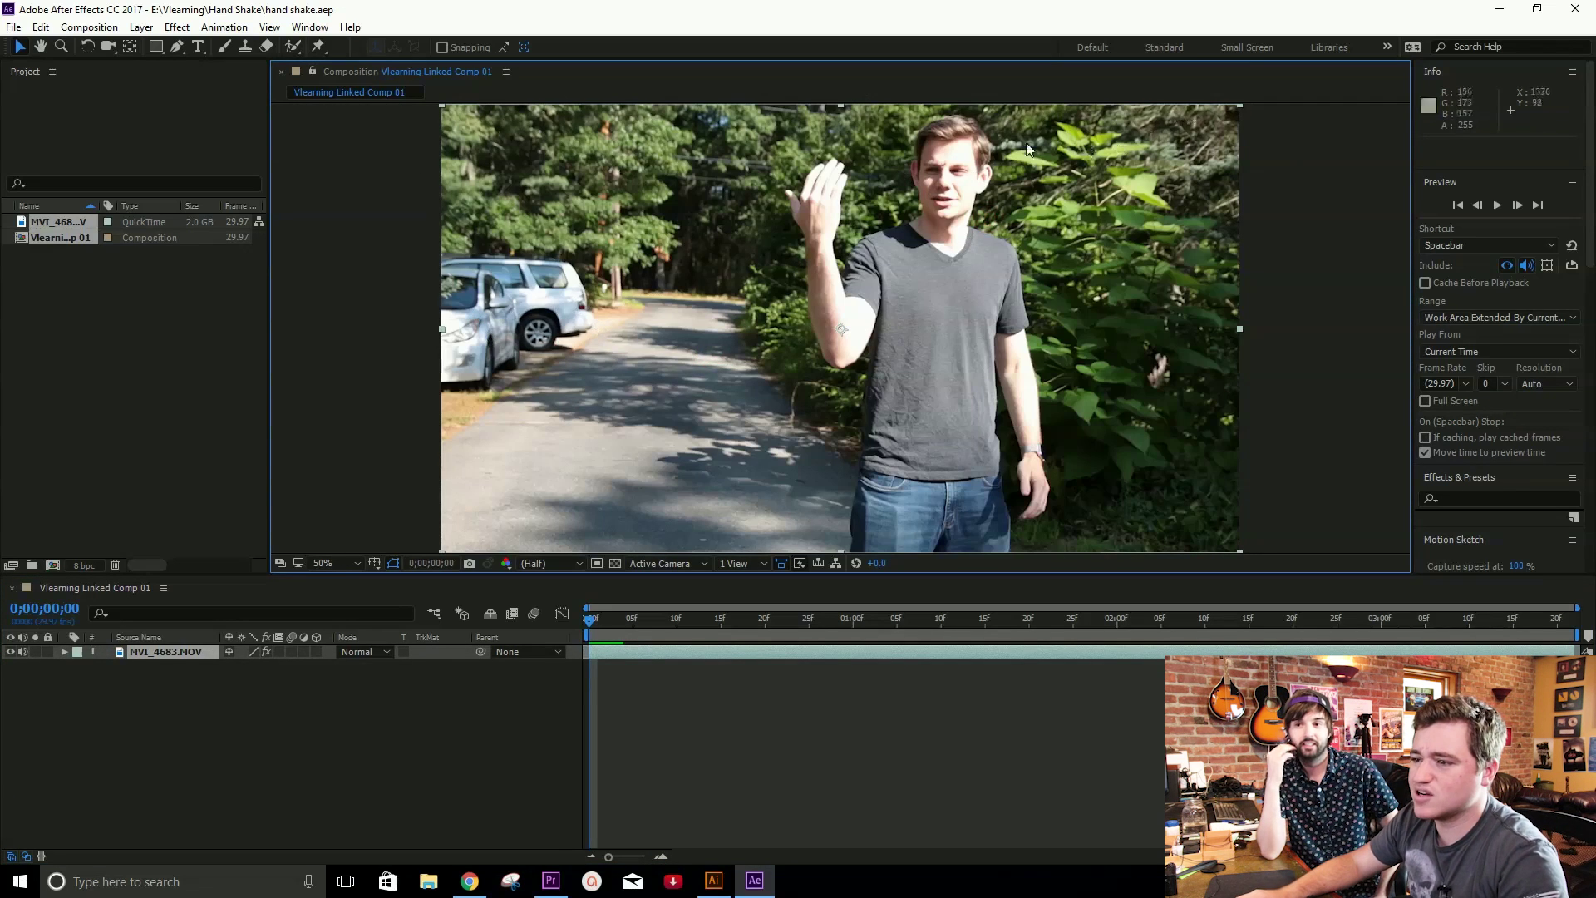
{"action": "left_click", "coordinate": [611, 620]}
{"action": "left_click_drag", "start_coordinate": [611, 620], "coordinate": [1347, 613]}
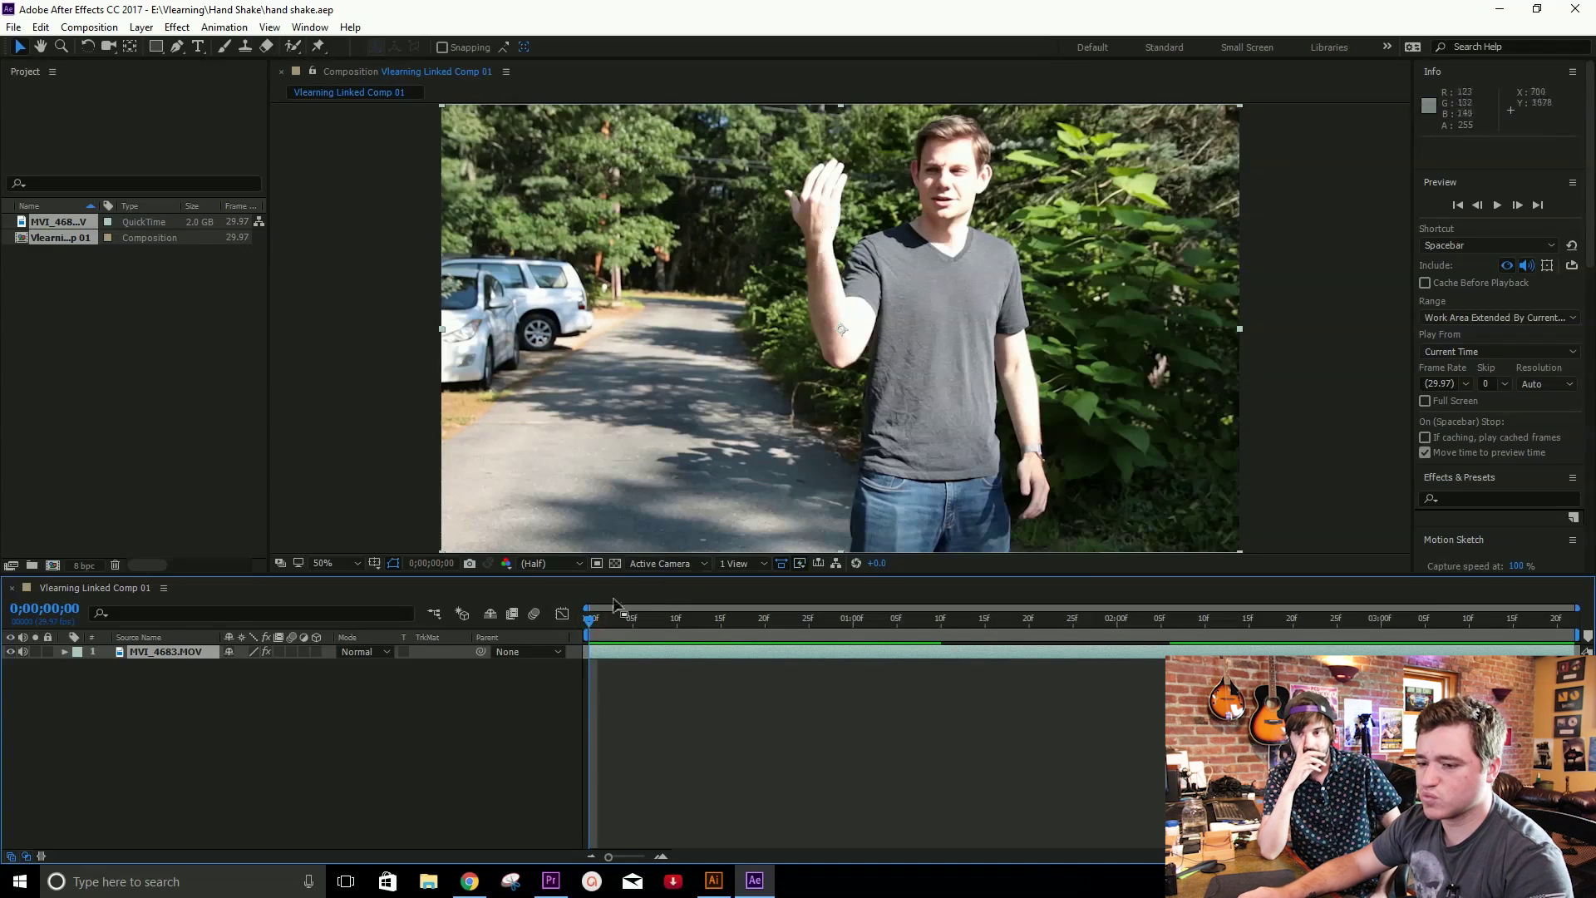
Duplicate the MVI_4683.MOV layer at the first frame, with more viewing room for the composition
{"action": "left_click_drag", "start_coordinate": [640, 585], "coordinate": [640, 637]}
{"action": "left_click", "coordinate": [346, 723]}
{"action": "left_click", "coordinate": [203, 703]}
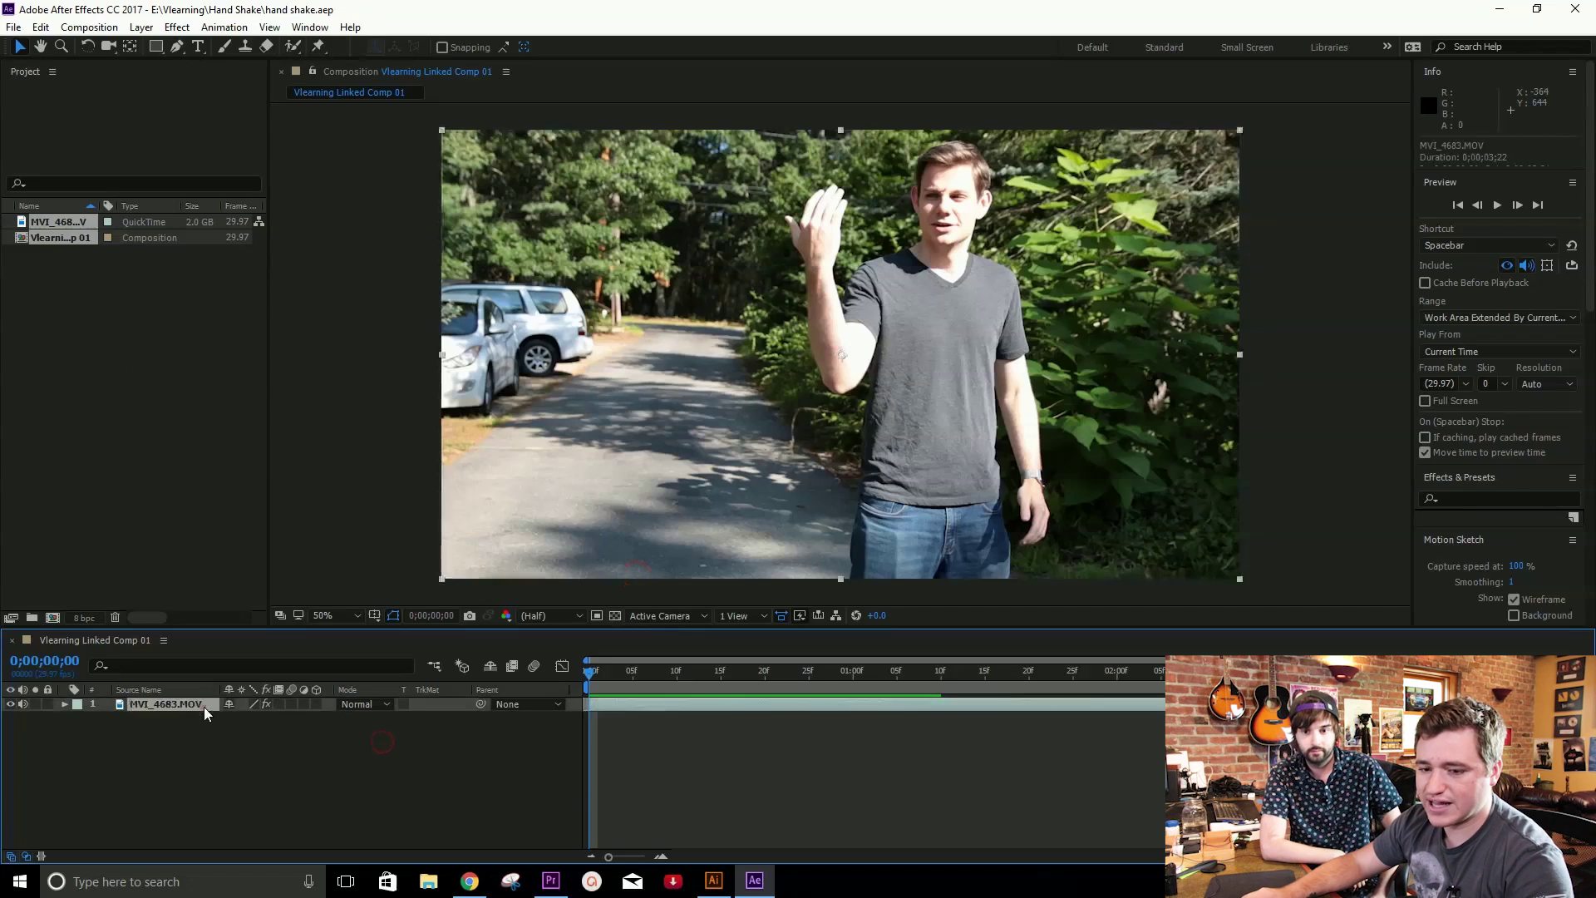
{"action": "scroll", "coordinate": [836, 275], "scroll_direction": "up", "scroll_amount": 1}
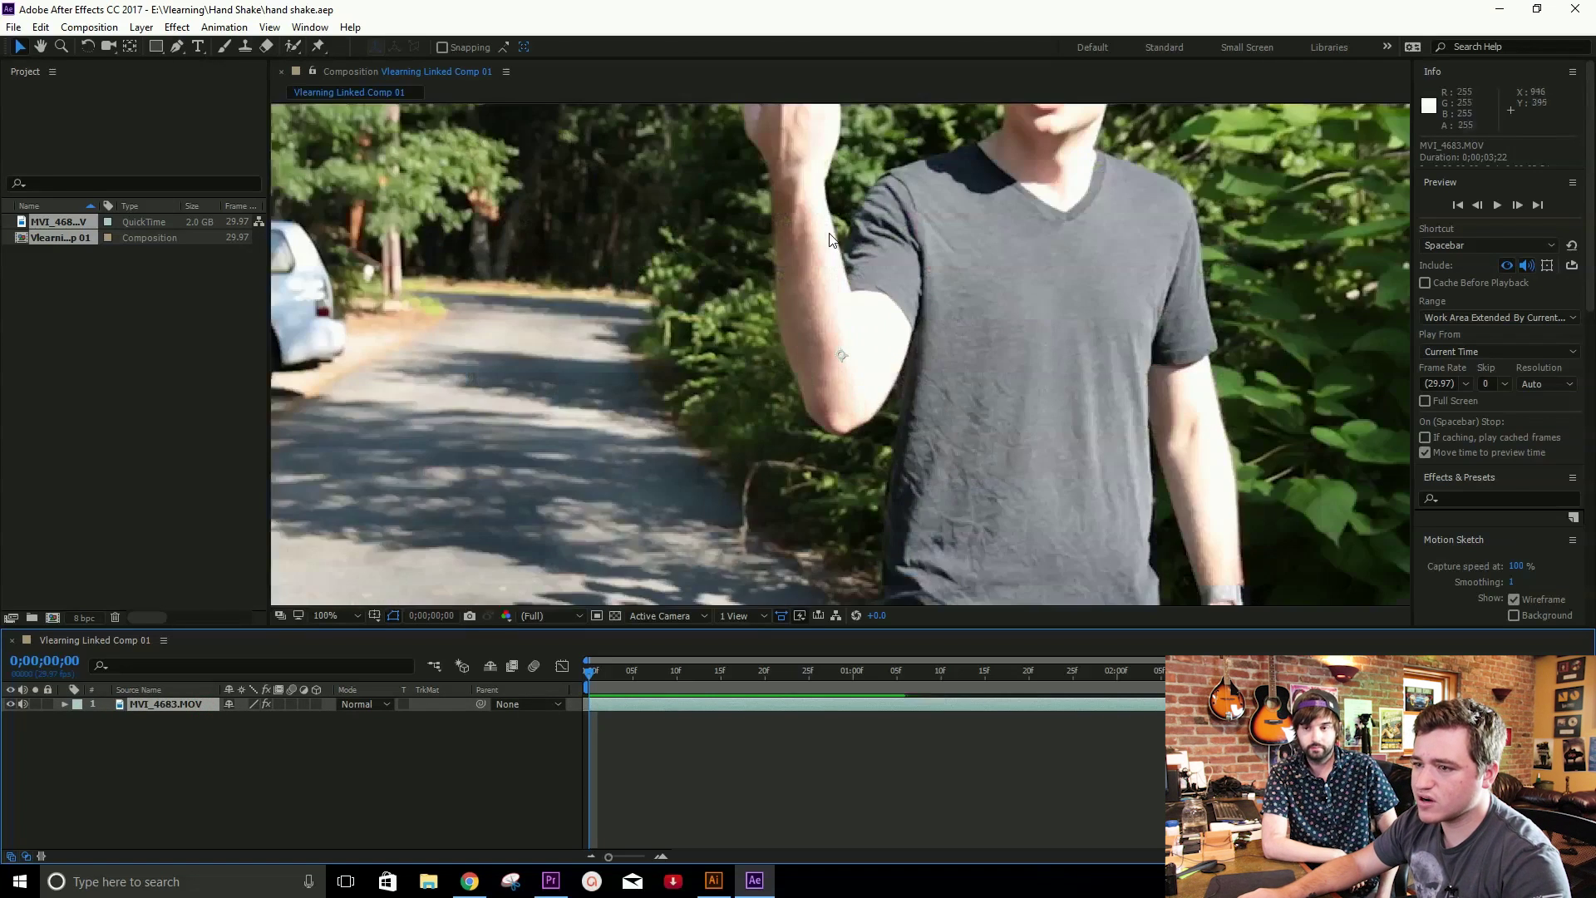
{"action": "key", "text": "space"}
{"action": "left_click_drag", "start_coordinate": [892, 273], "coordinate": [879, 389]}
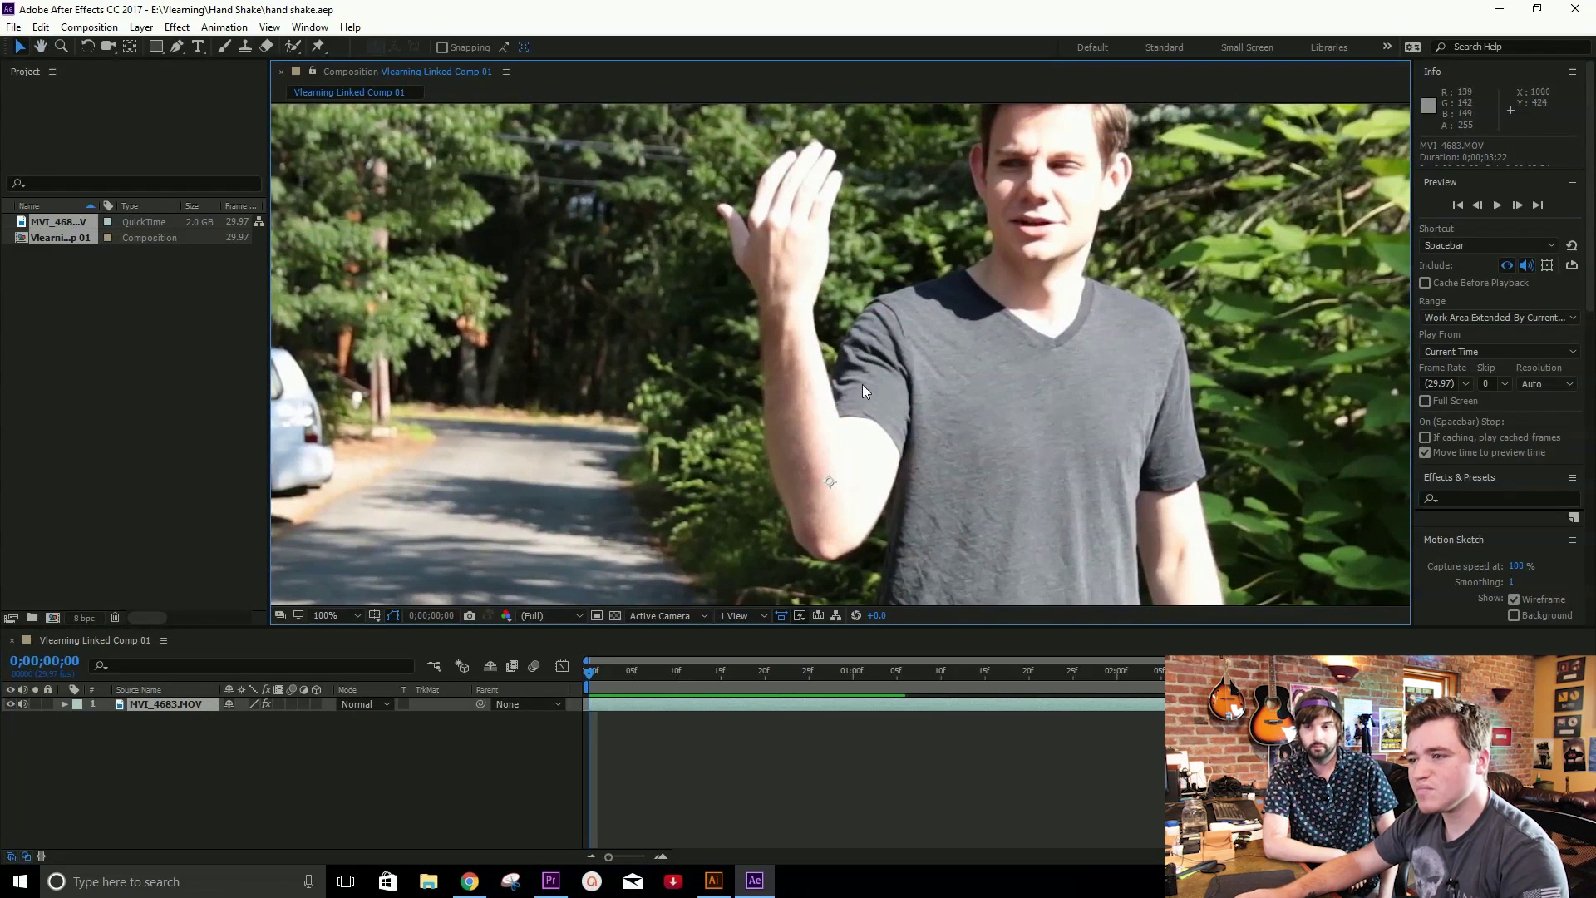
{"action": "left_click", "coordinate": [587, 675]}
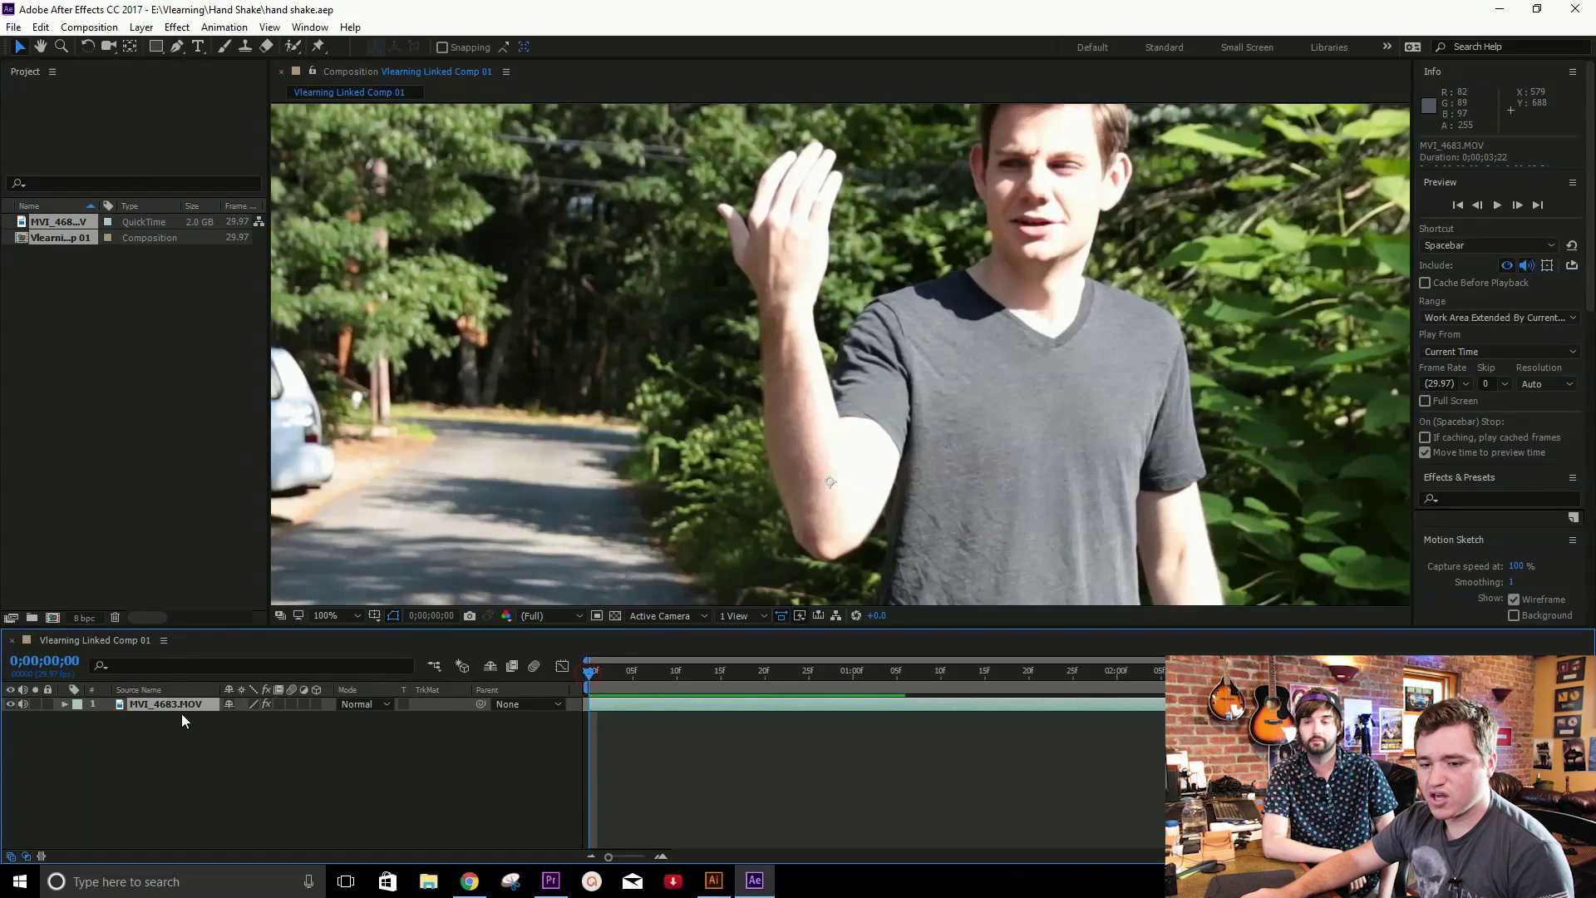
{"action": "left_click", "coordinate": [139, 713]}
{"action": "left_click", "coordinate": [142, 710]}
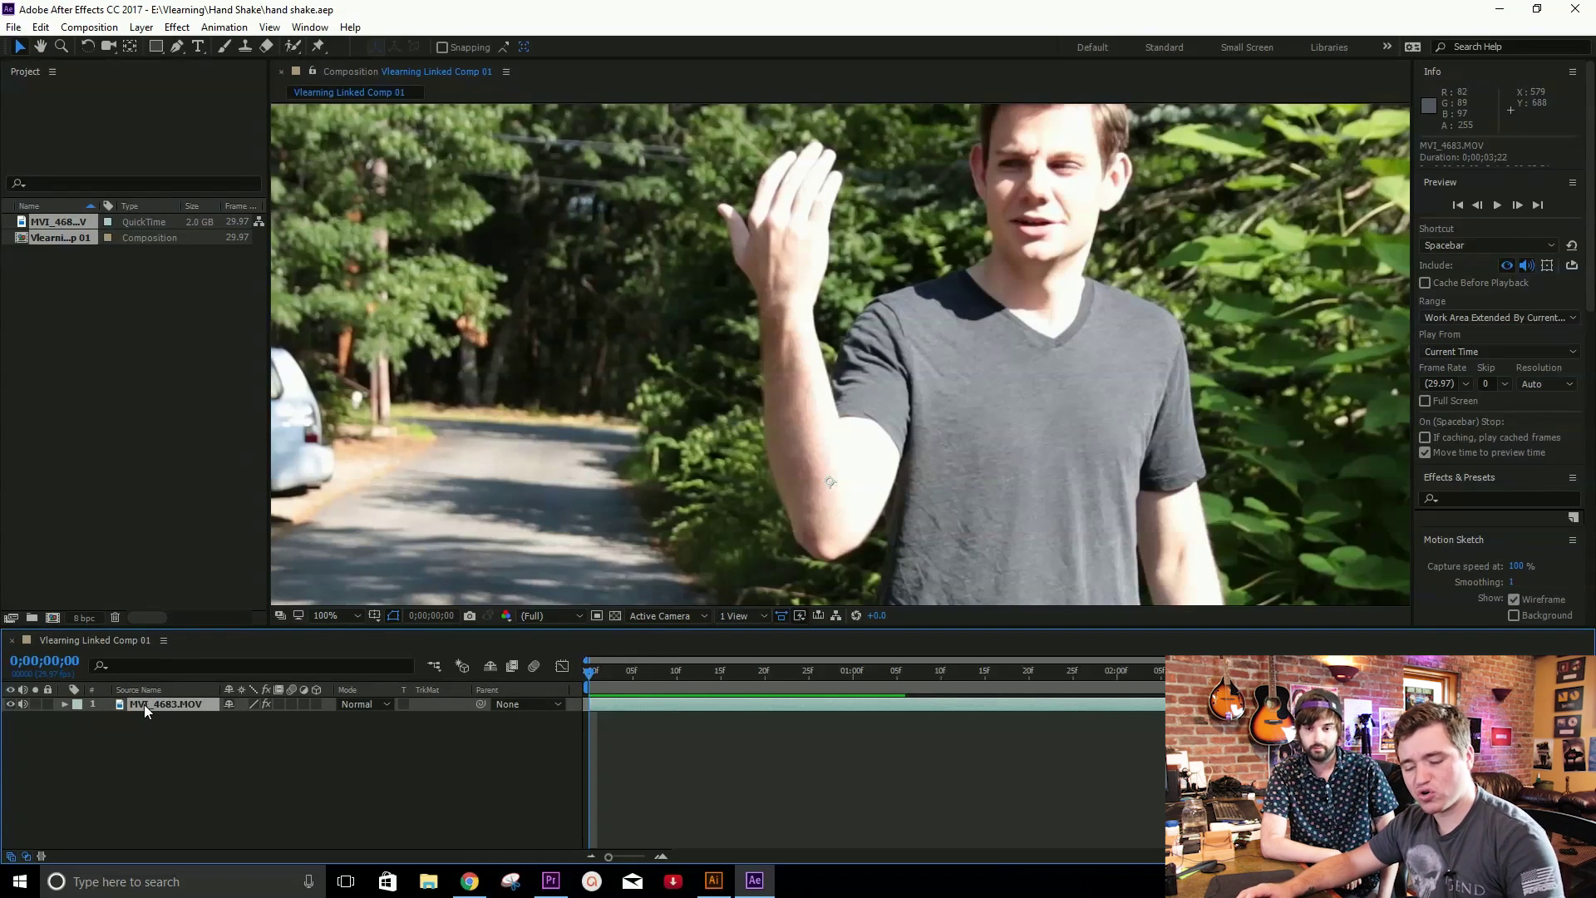
{"action": "key", "text": "ctrl+d"}
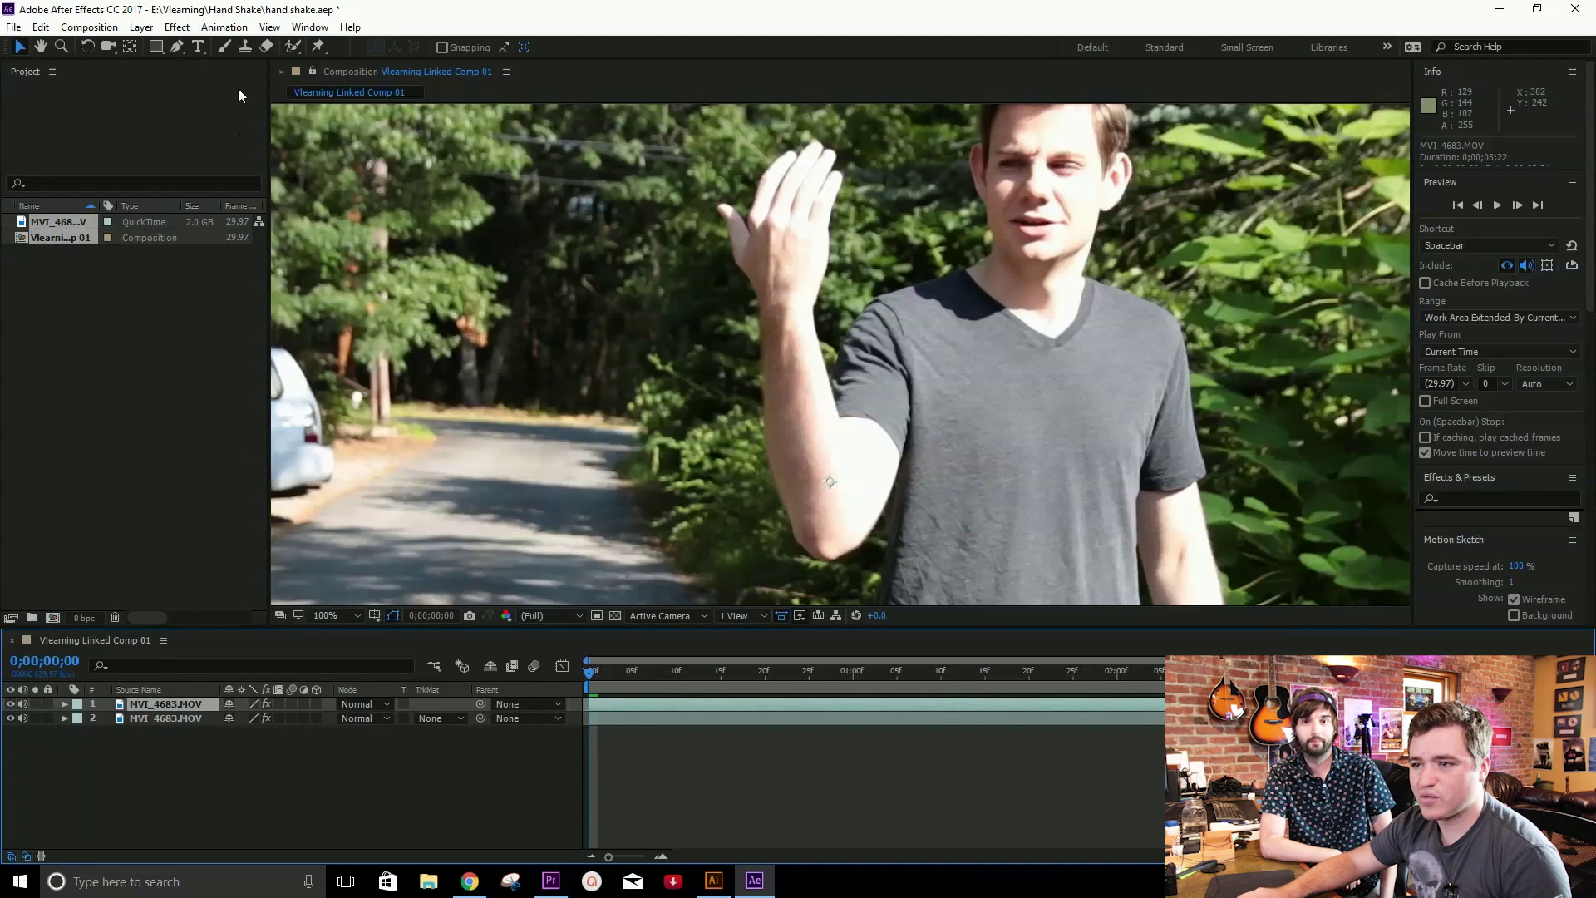
{"action": "left_click_drag", "start_coordinate": [685, 312], "coordinate": [915, 566]}
{"action": "left_click_drag", "start_coordinate": [576, 473], "coordinate": [306, 343]}
{"action": "key", "text": "ctrl+z"}
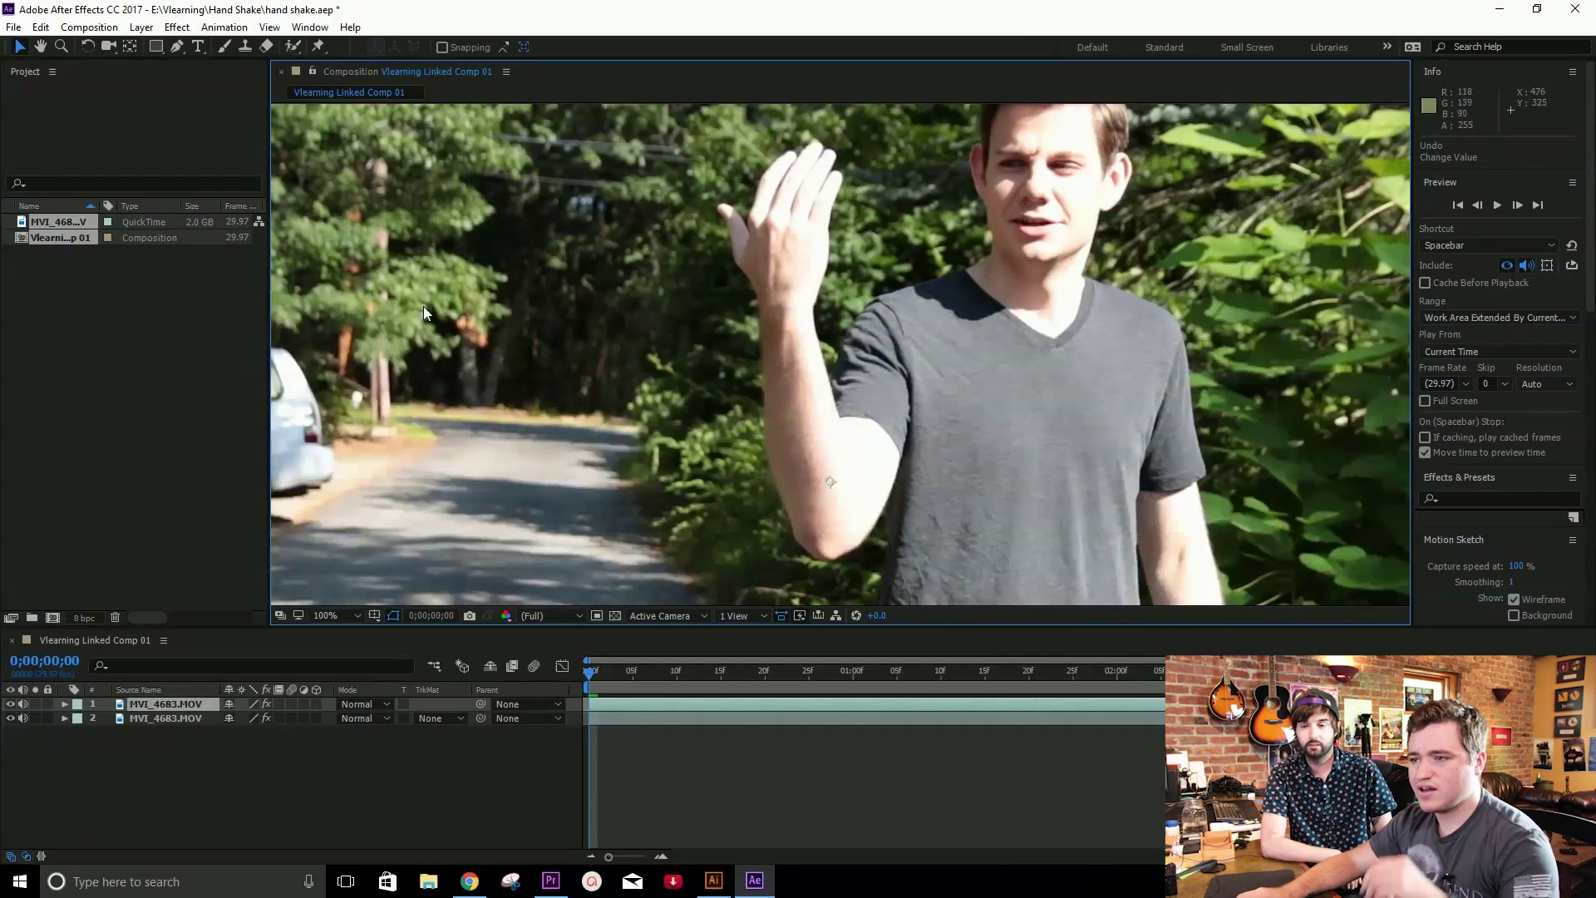
Start a Pen tool mask on the upper footage layer, tracing from the sleeve edge around the elbow
{"action": "left_click", "coordinate": [178, 46]}
{"action": "key", "text": "period"}
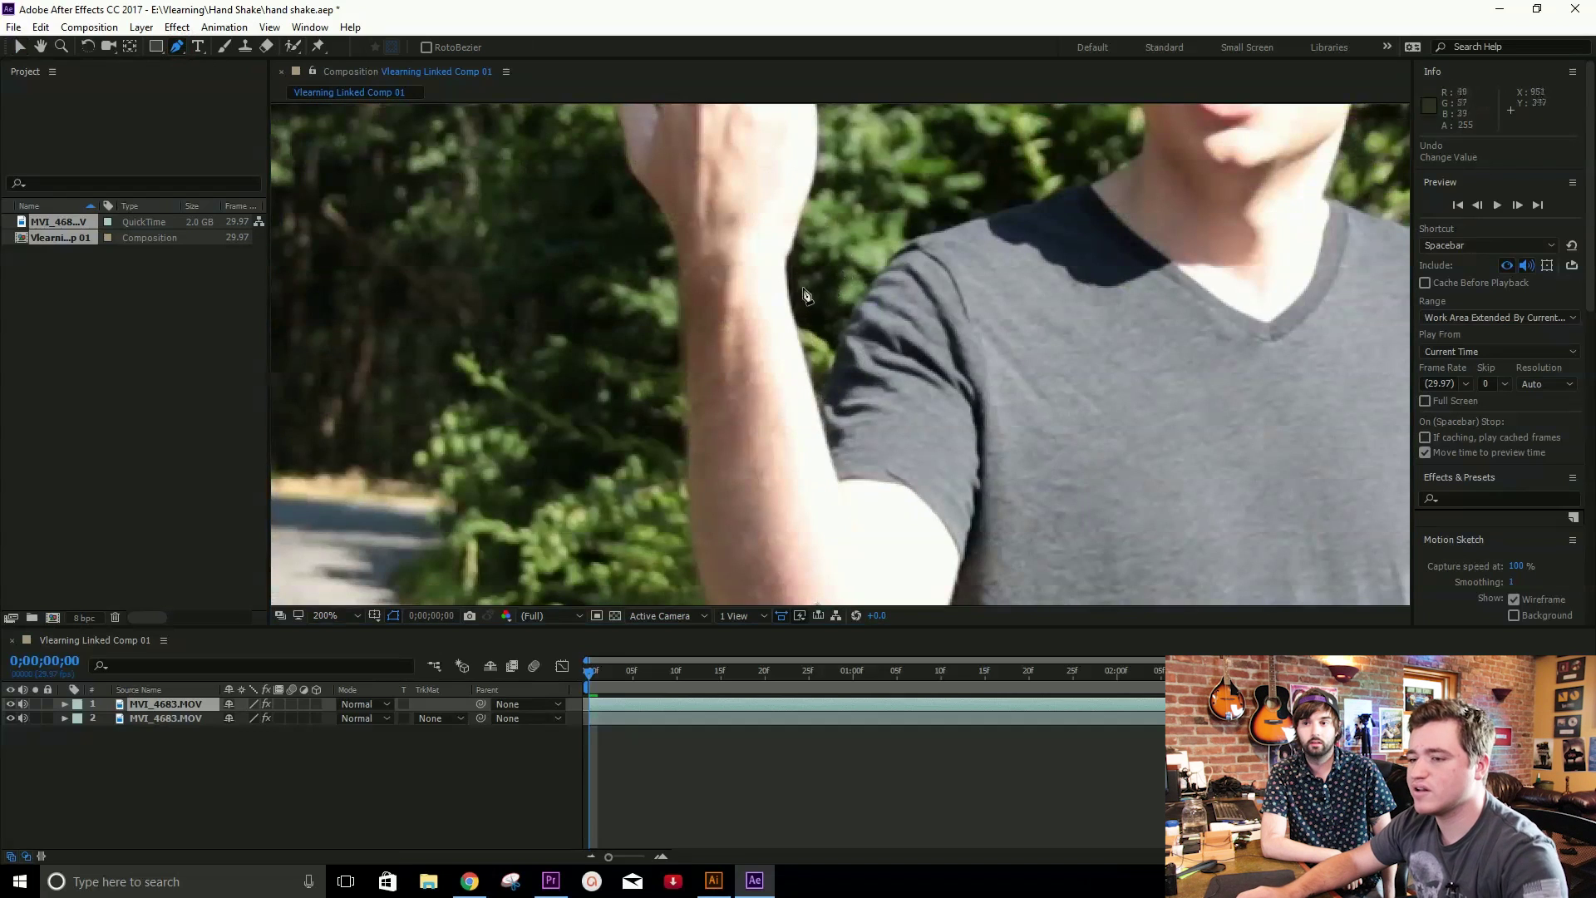
{"action": "left_click_drag", "start_coordinate": [804, 295], "coordinate": [812, 194]}
{"action": "left_click", "coordinate": [930, 349]}
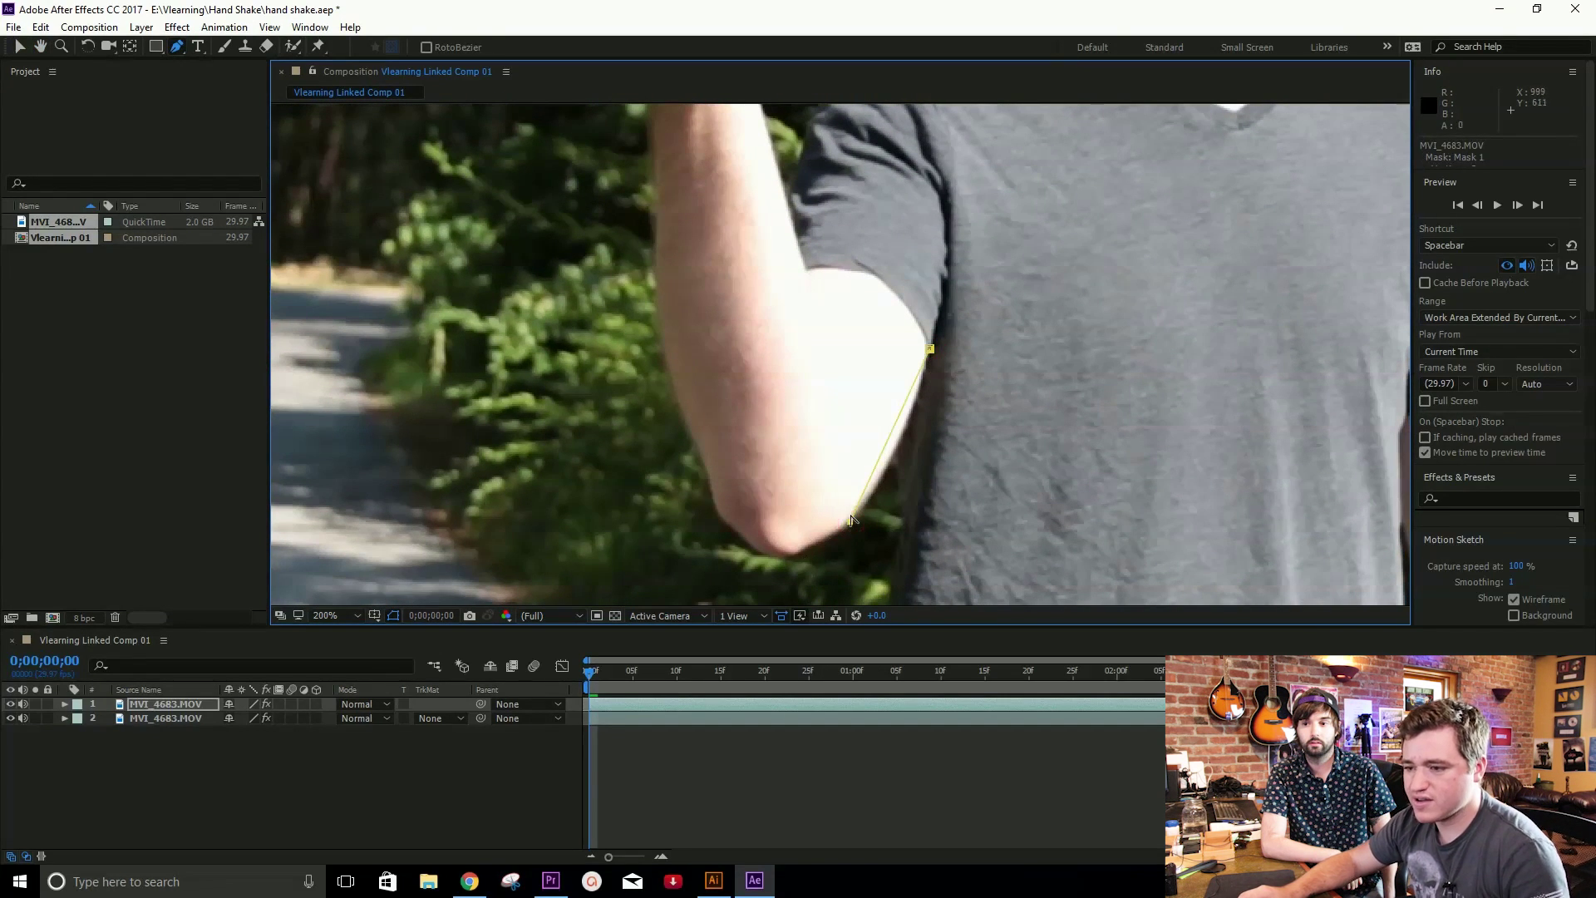
{"action": "key", "text": "ctrl+z"}
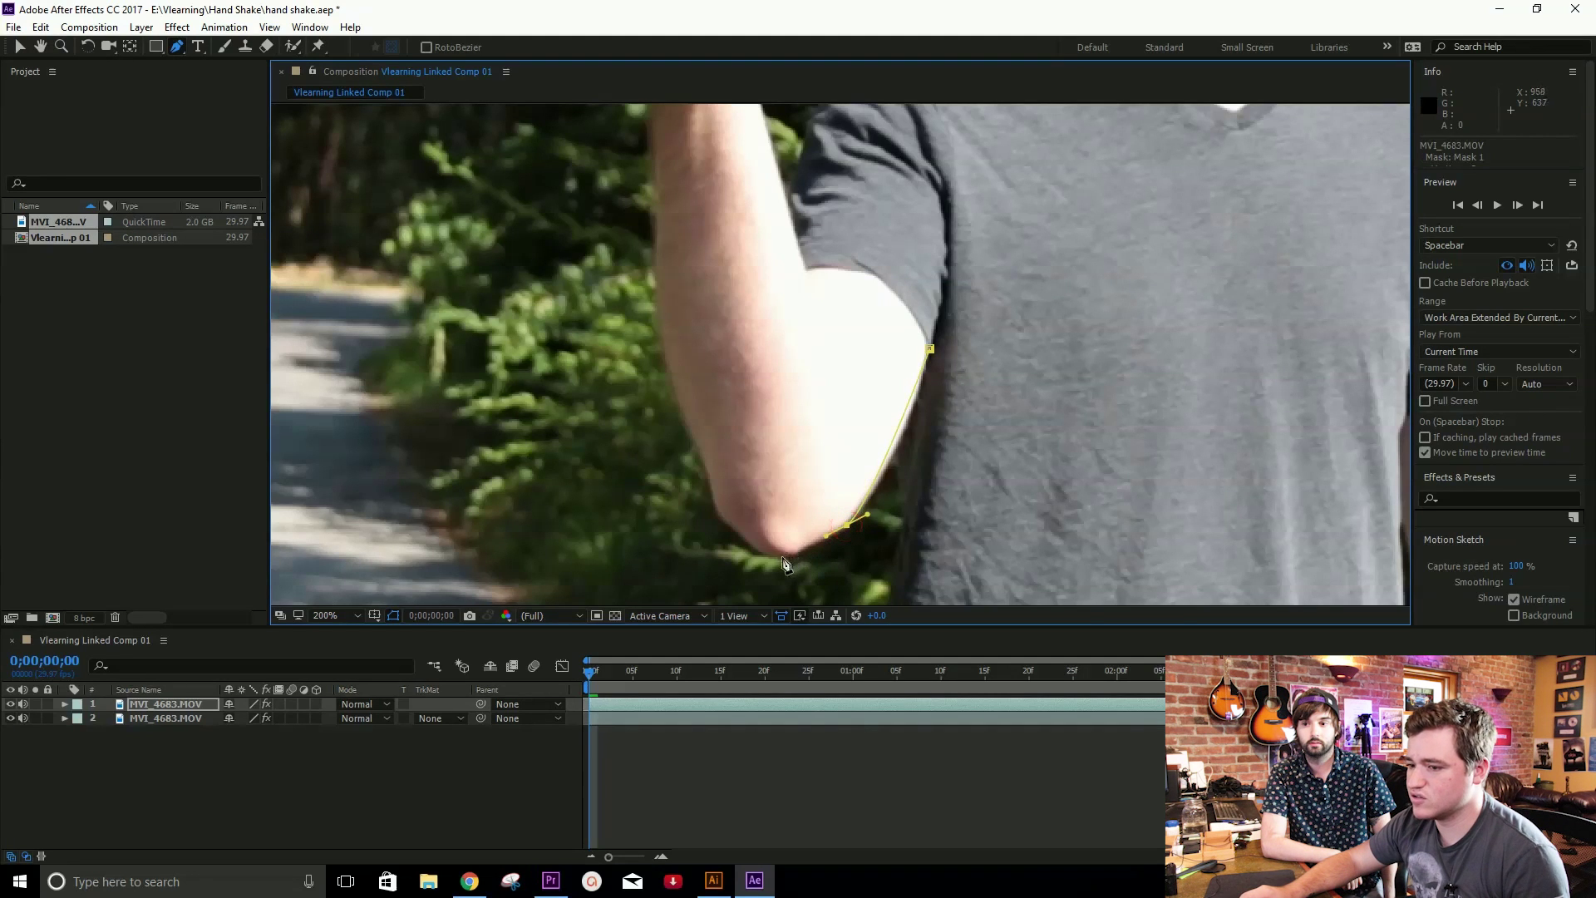
{"action": "left_click", "coordinate": [717, 520]}
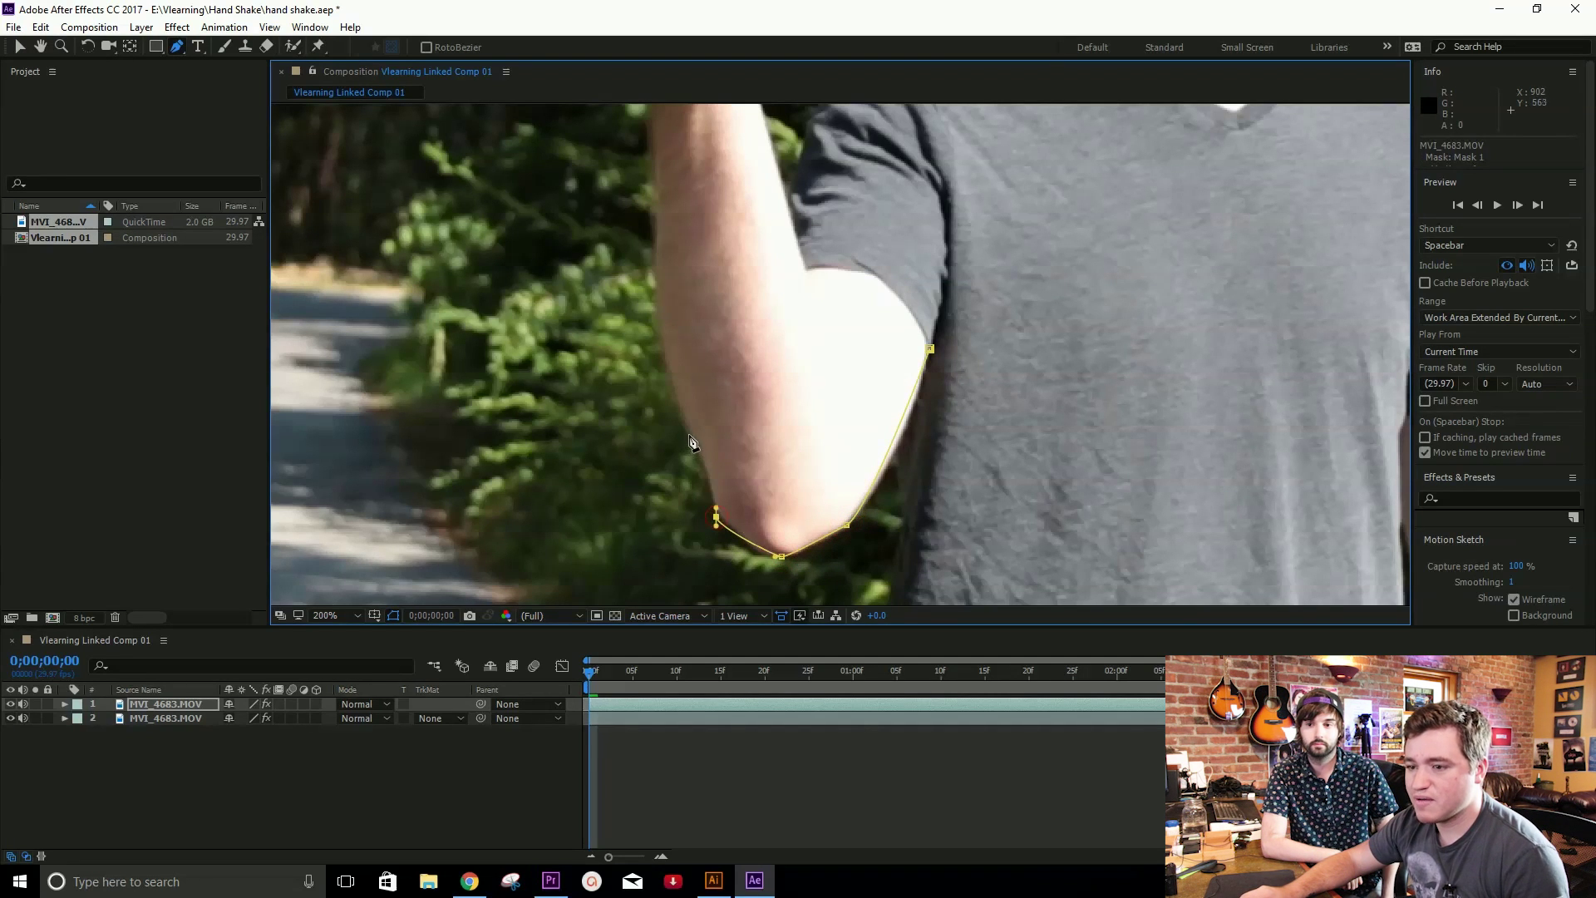
Continue the mask up the outer forearm and around the thumb and fingertips of the raised hand
{"action": "left_click_drag", "start_coordinate": [732, 330], "coordinate": [707, 550]}
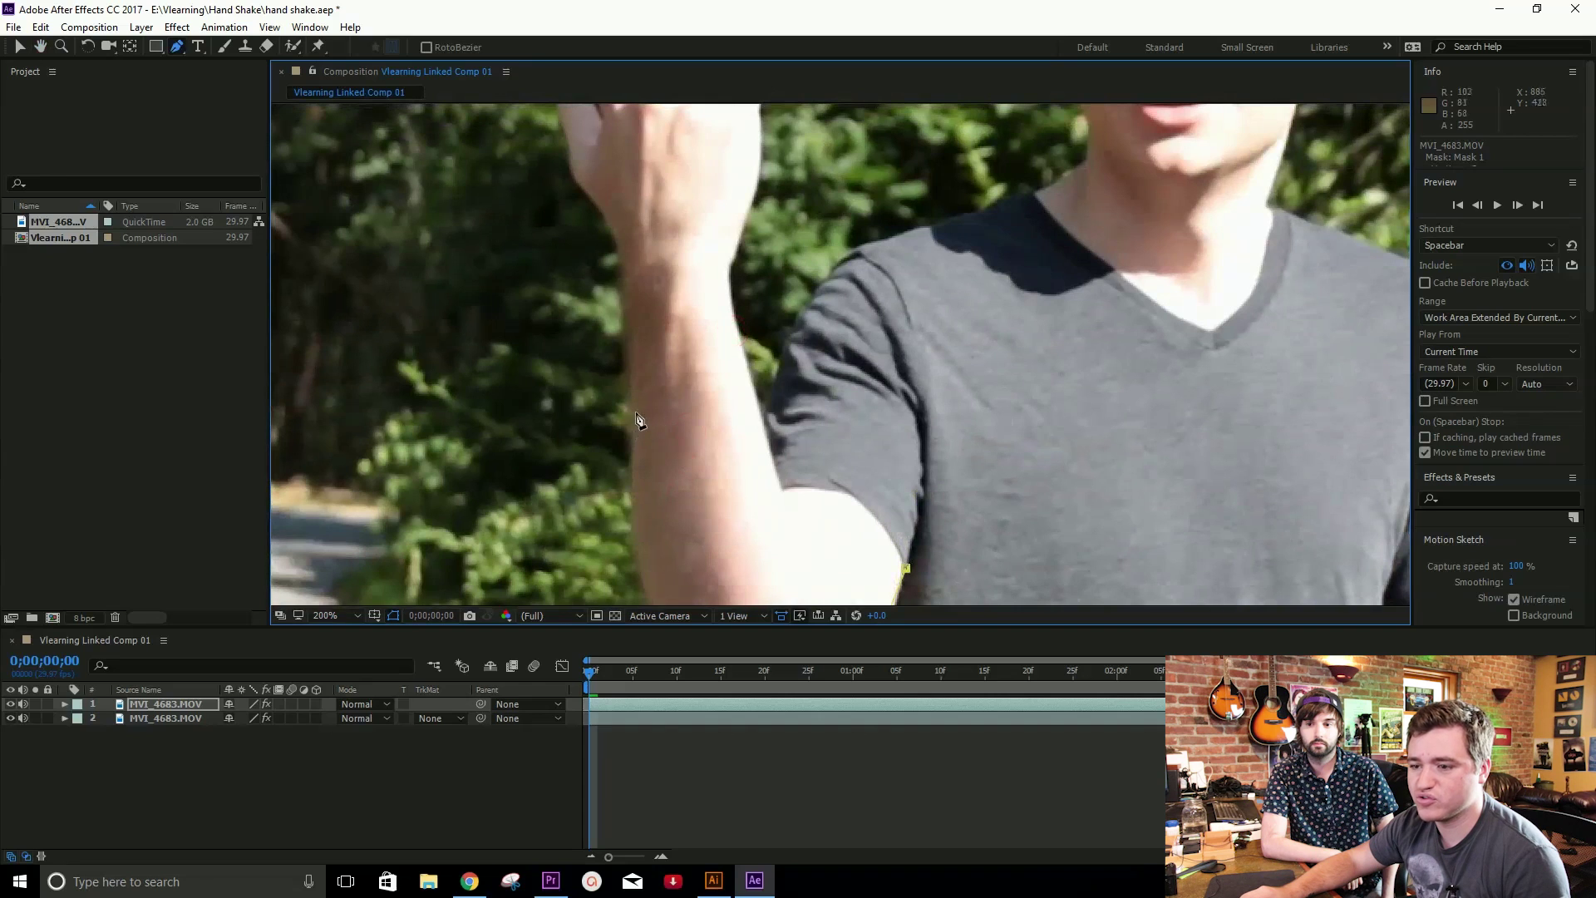
{"action": "left_click_drag", "start_coordinate": [630, 364], "coordinate": [649, 285]}
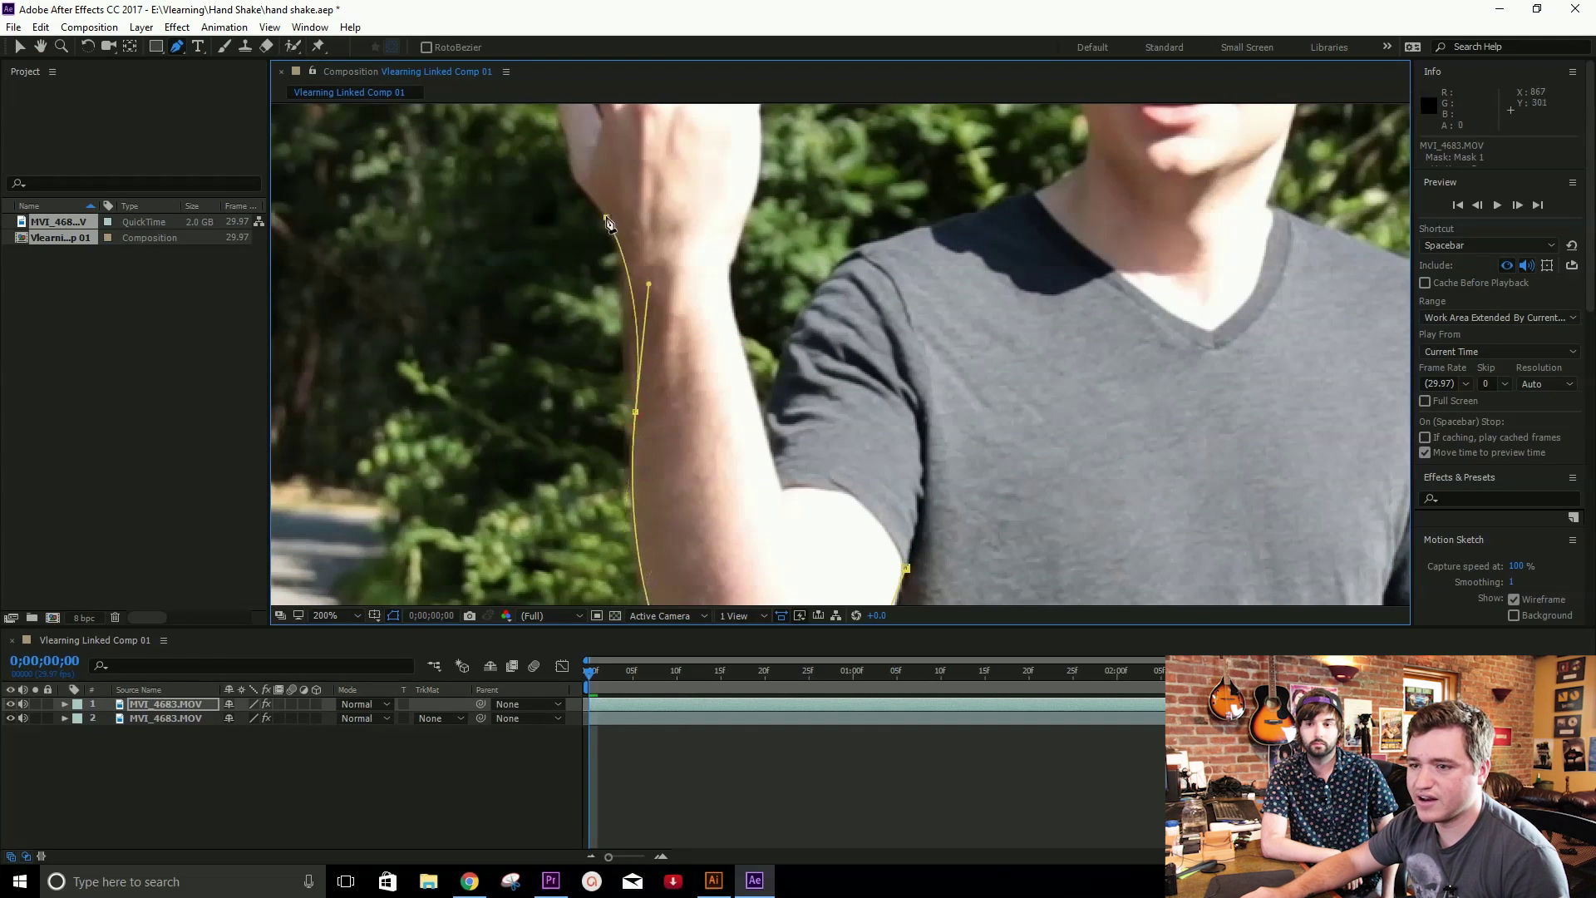
{"action": "left_click_drag", "start_coordinate": [717, 205], "coordinate": [696, 451]}
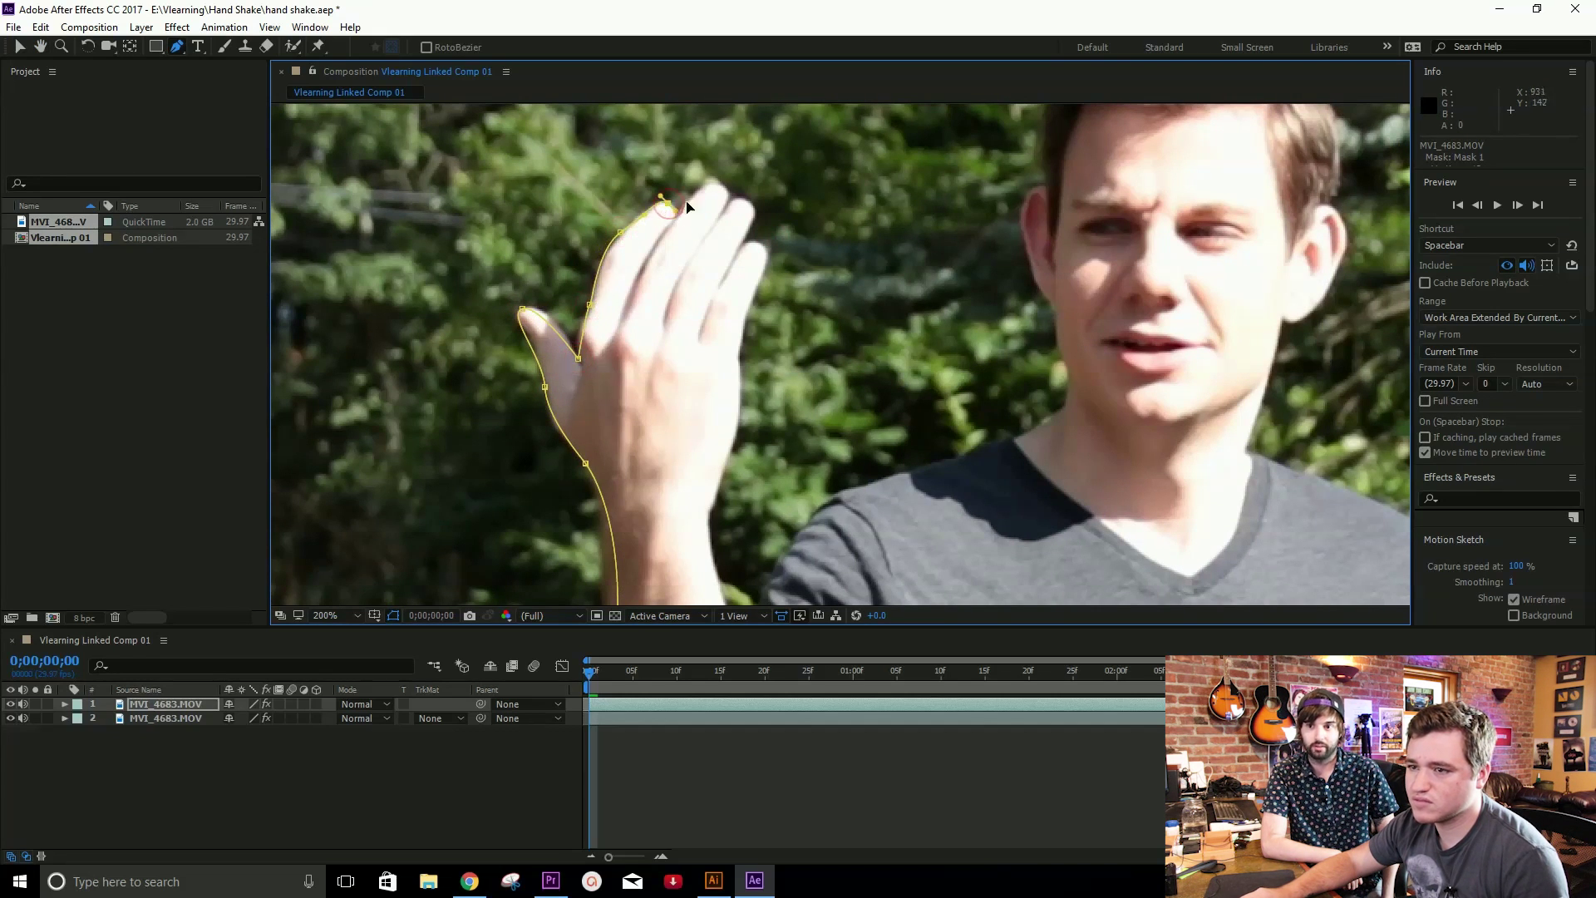
{"action": "left_click", "coordinate": [753, 202]}
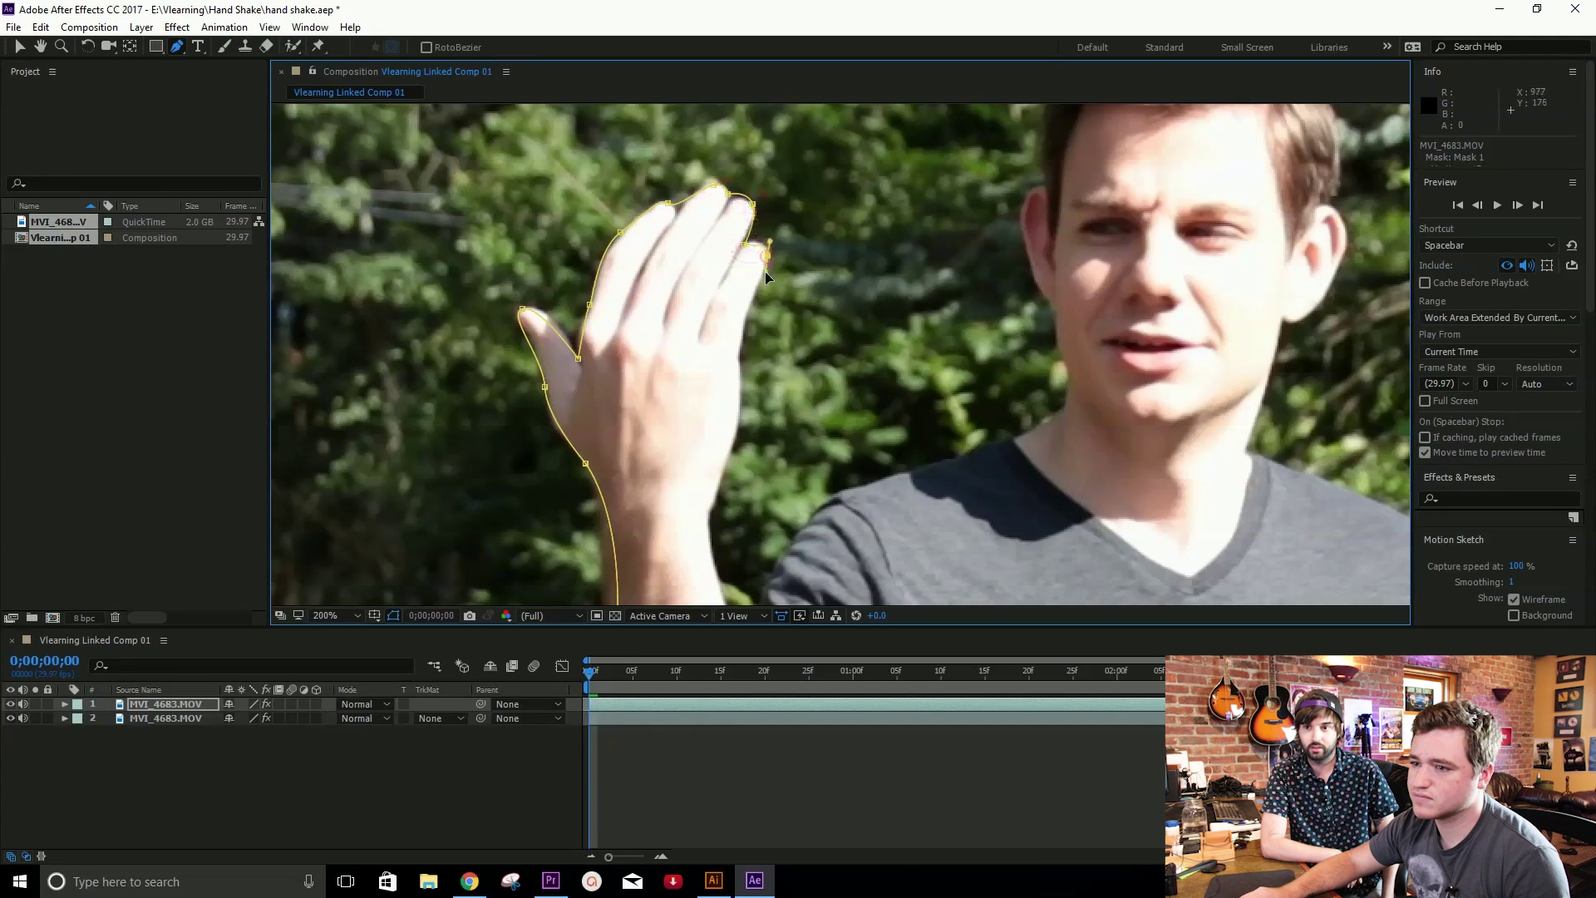
Trace the mask down the inner side of the hand and forearm and close it at the sleeve edge
{"action": "left_click_drag", "start_coordinate": [810, 358], "coordinate": [666, 394]}
{"action": "left_click_drag", "start_coordinate": [699, 449], "coordinate": [633, 303]}
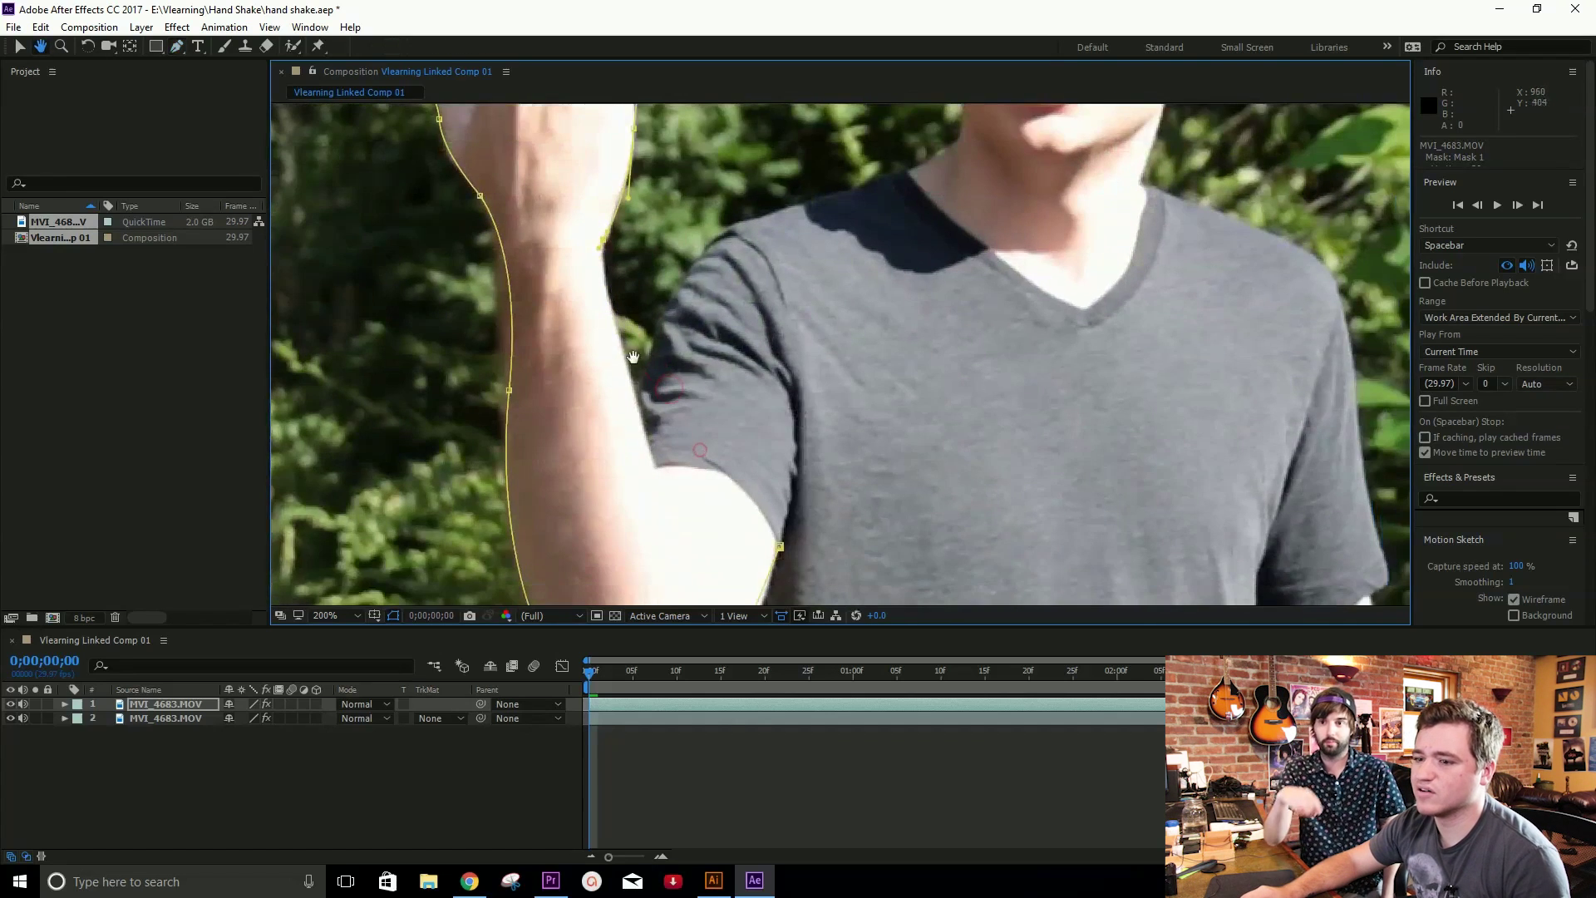
{"action": "left_click", "coordinate": [638, 401]}
{"action": "left_click_drag", "start_coordinate": [687, 474], "coordinate": [593, 381]}
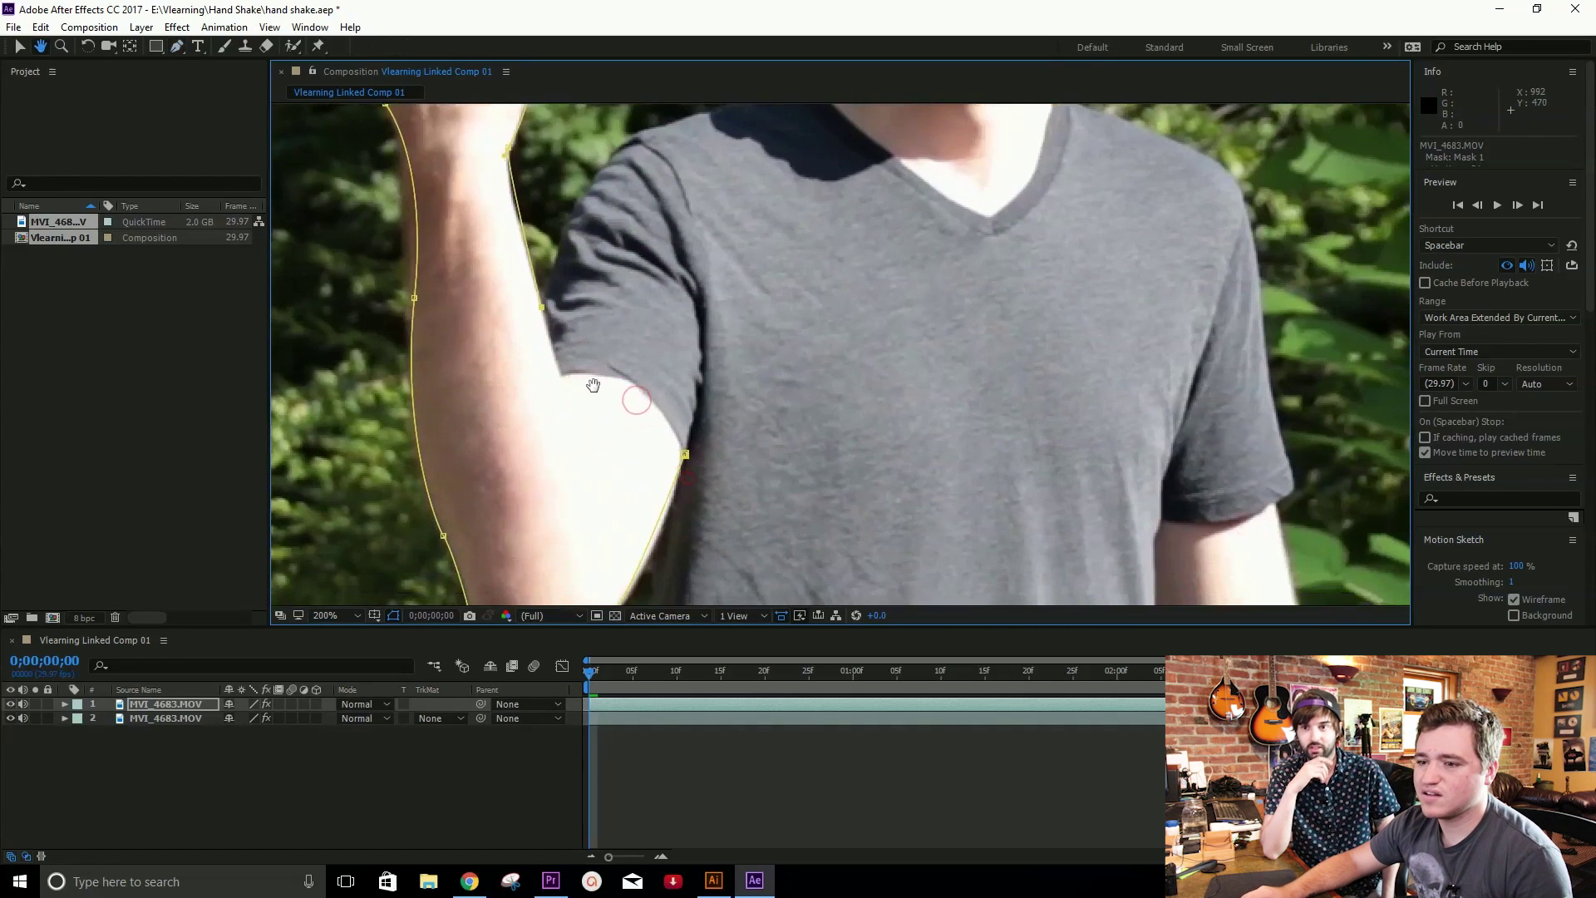
{"action": "left_click", "coordinate": [566, 392]}
{"action": "left_click", "coordinate": [687, 457]}
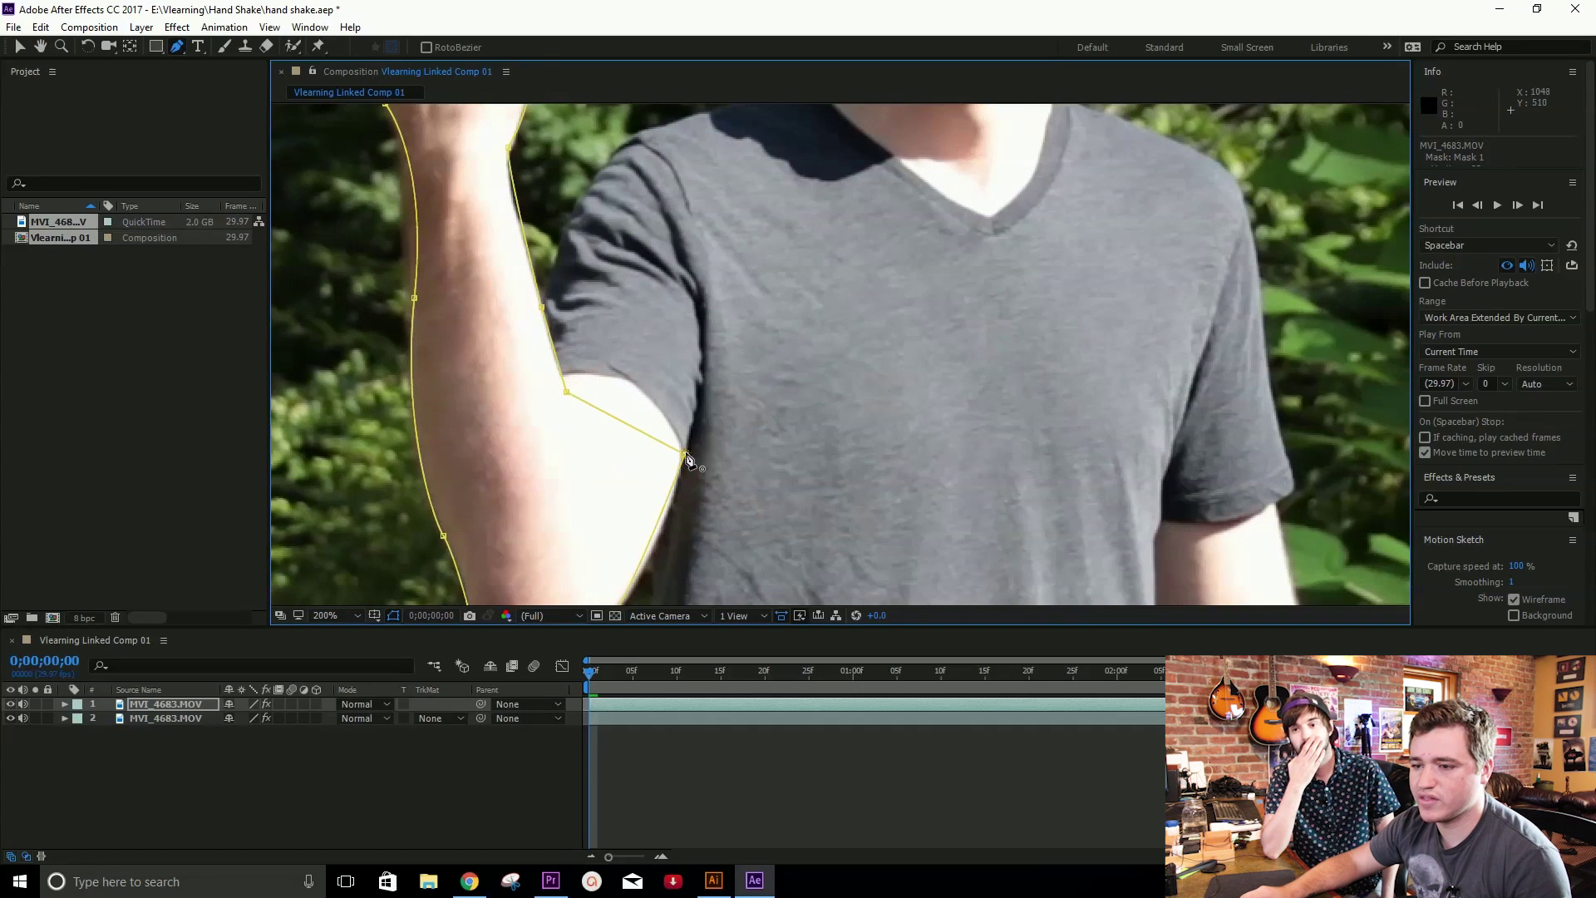
Play back the clip to compare the arm's motion with the static mask outline
{"action": "scroll", "coordinate": [699, 453], "scroll_direction": "down", "scroll_amount": 5}
{"action": "scroll", "coordinate": [748, 432], "scroll_direction": "up", "scroll_amount": 3}
{"action": "key", "text": "space"}
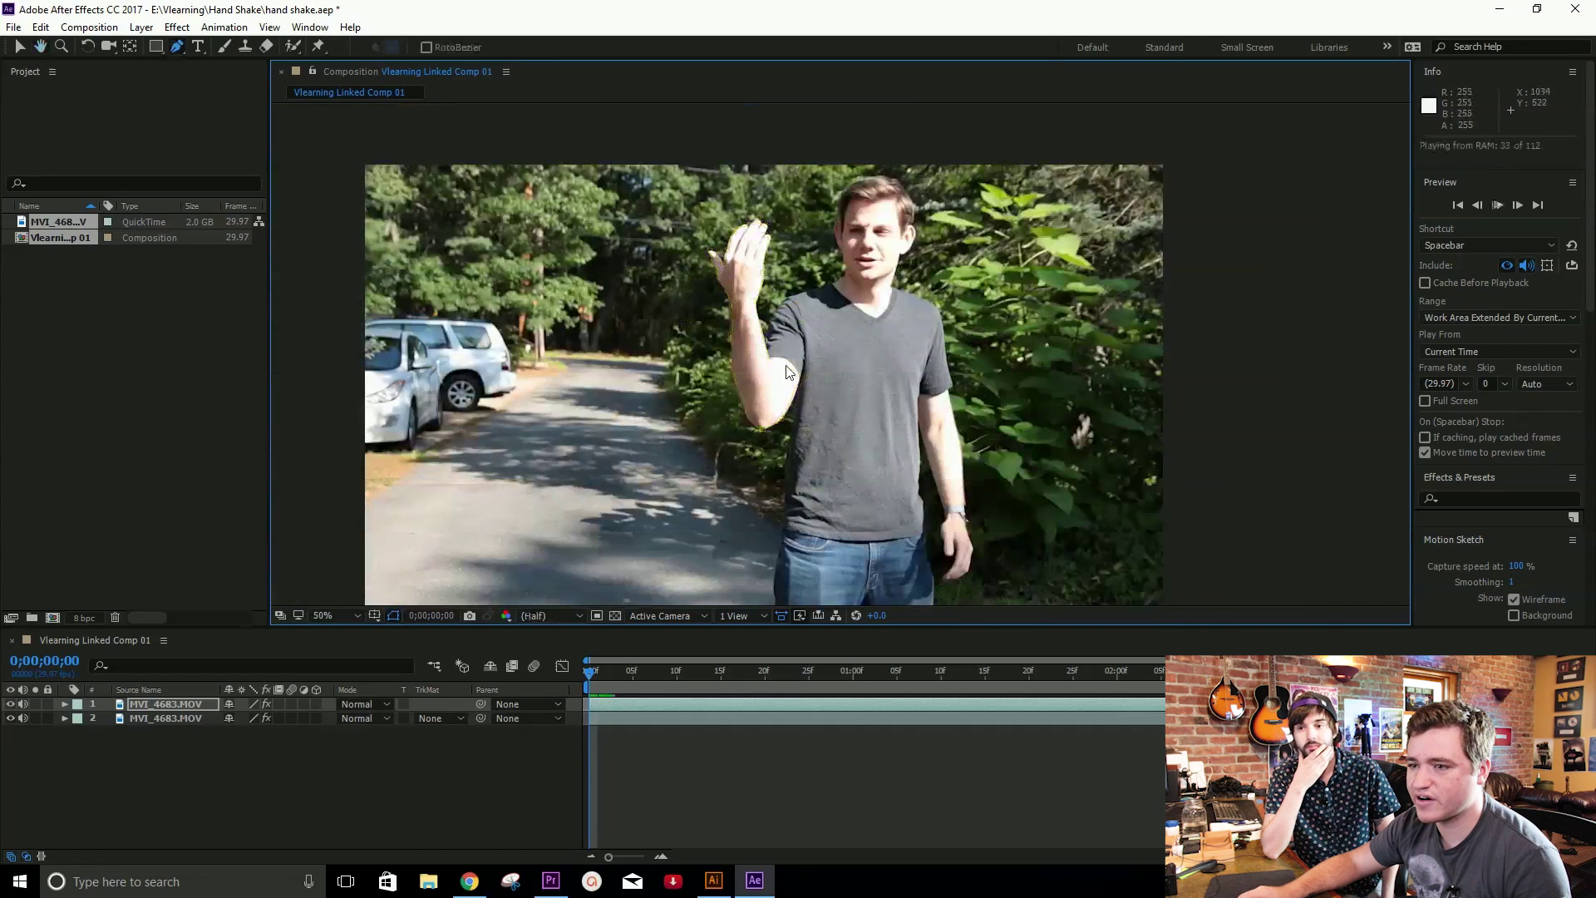
{"action": "key", "text": "space"}
{"action": "key", "text": "v"}
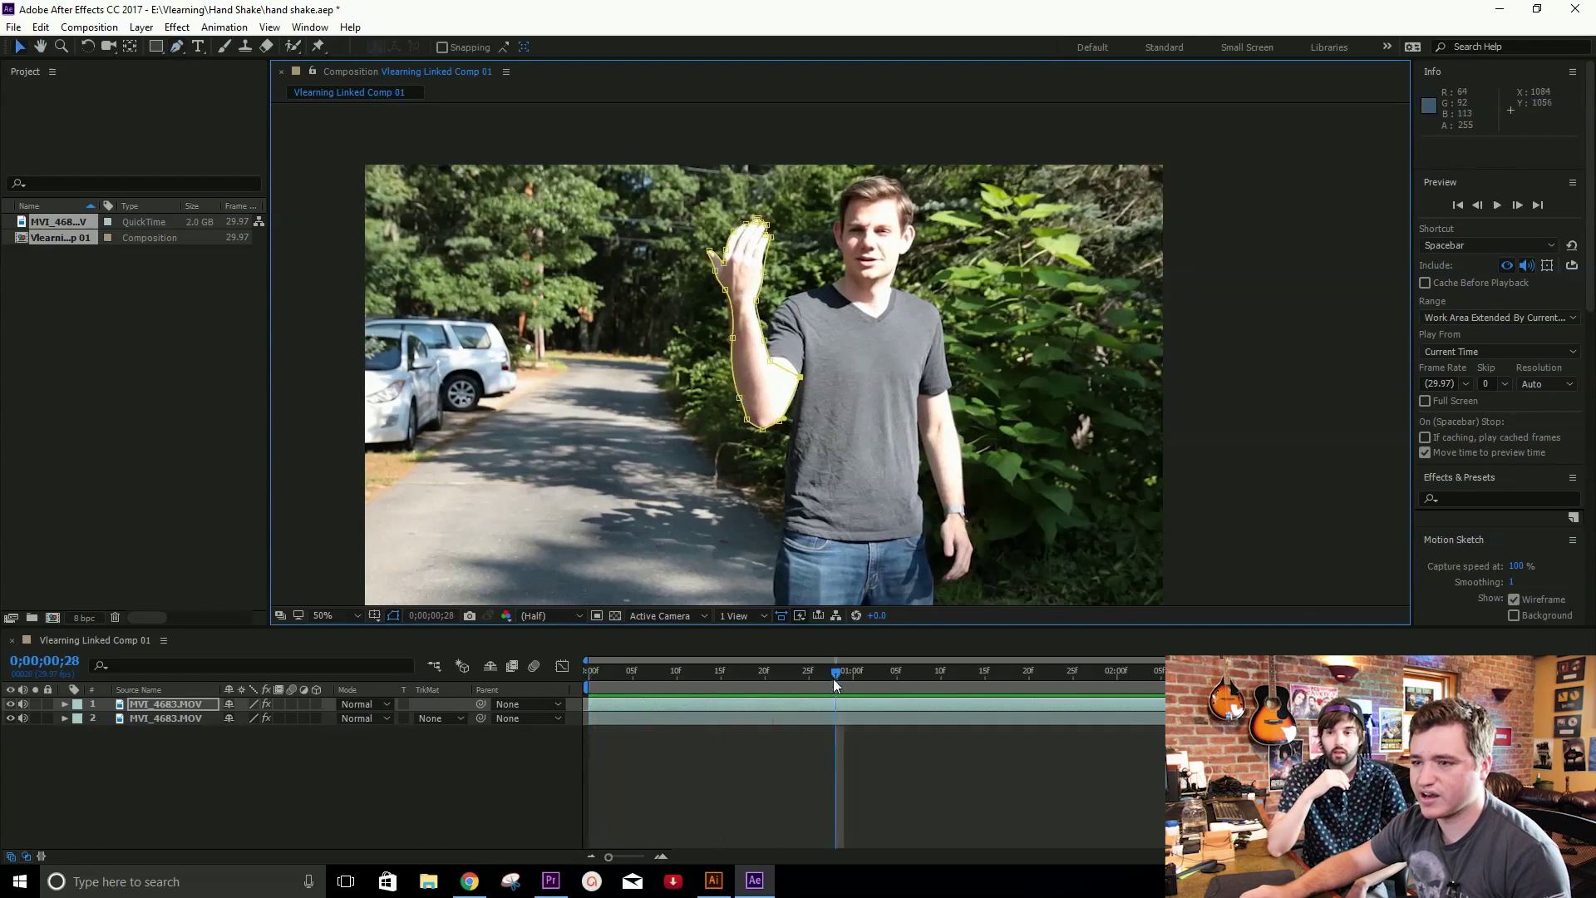
{"action": "key", "text": "space"}
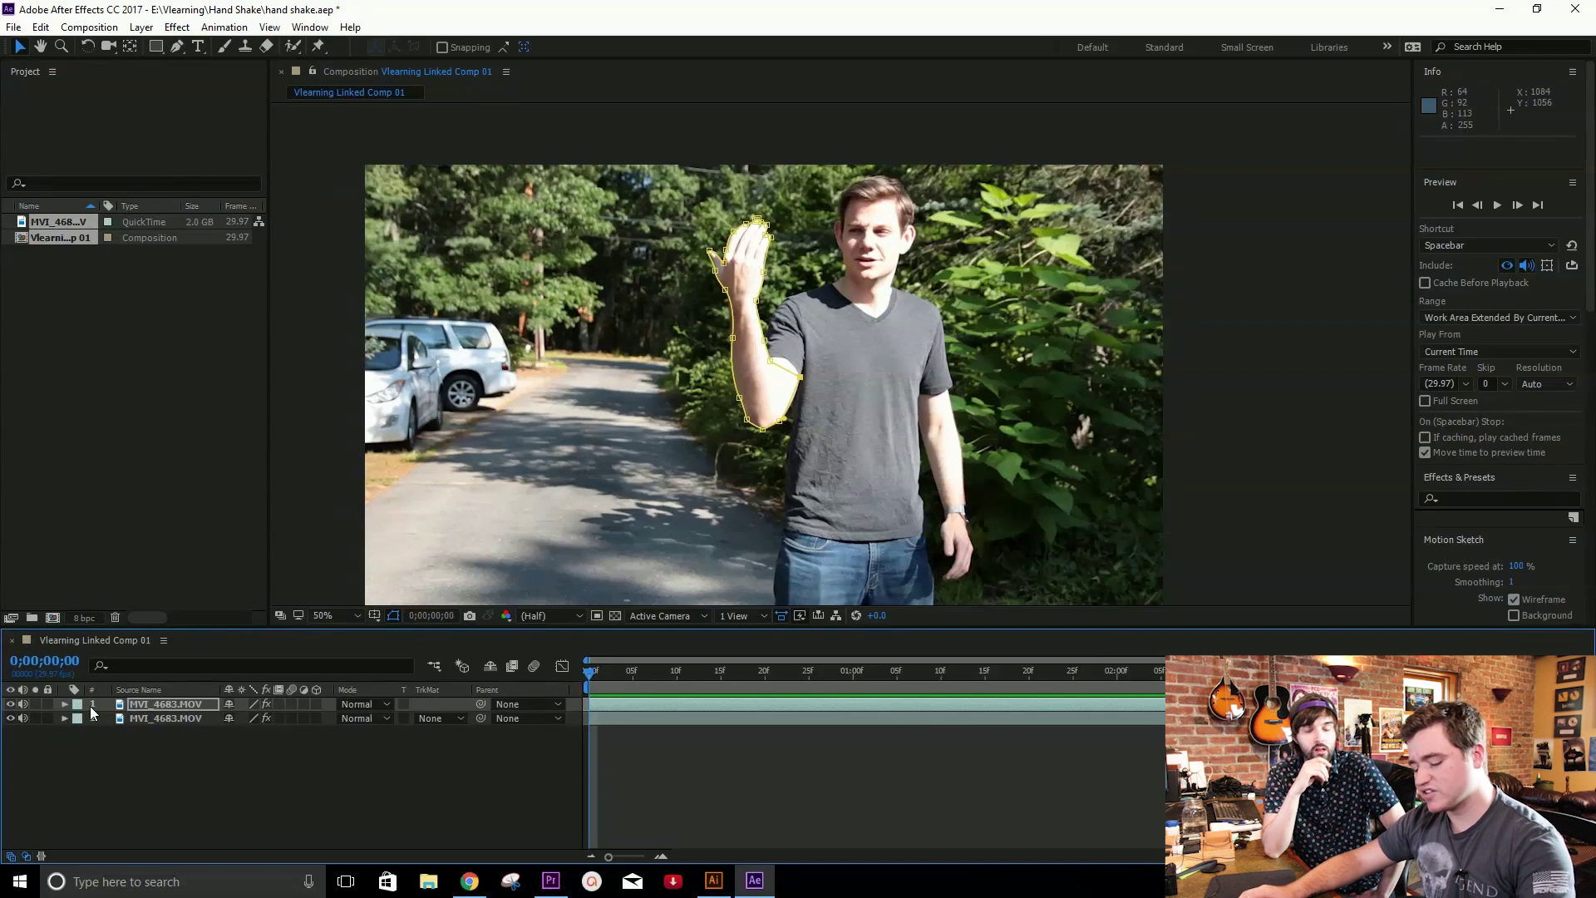
Reveal the upper layer's arm mask and track it through the clip with Track Mask
{"action": "left_click", "coordinate": [138, 707]}
{"action": "key", "text": "m"}
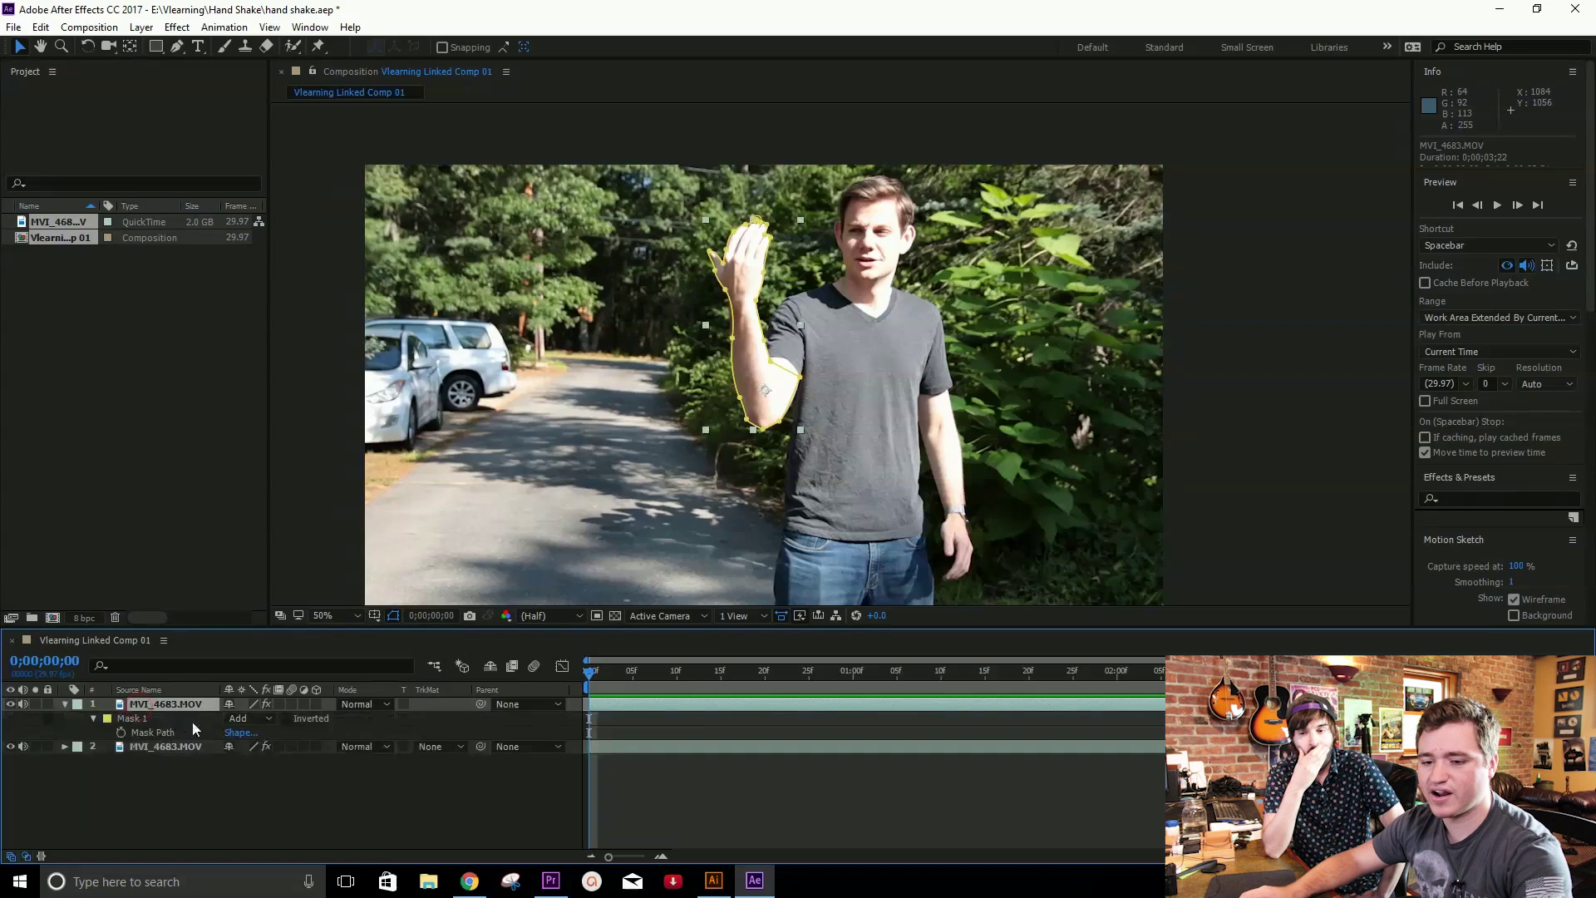
{"action": "left_click", "coordinate": [138, 718]}
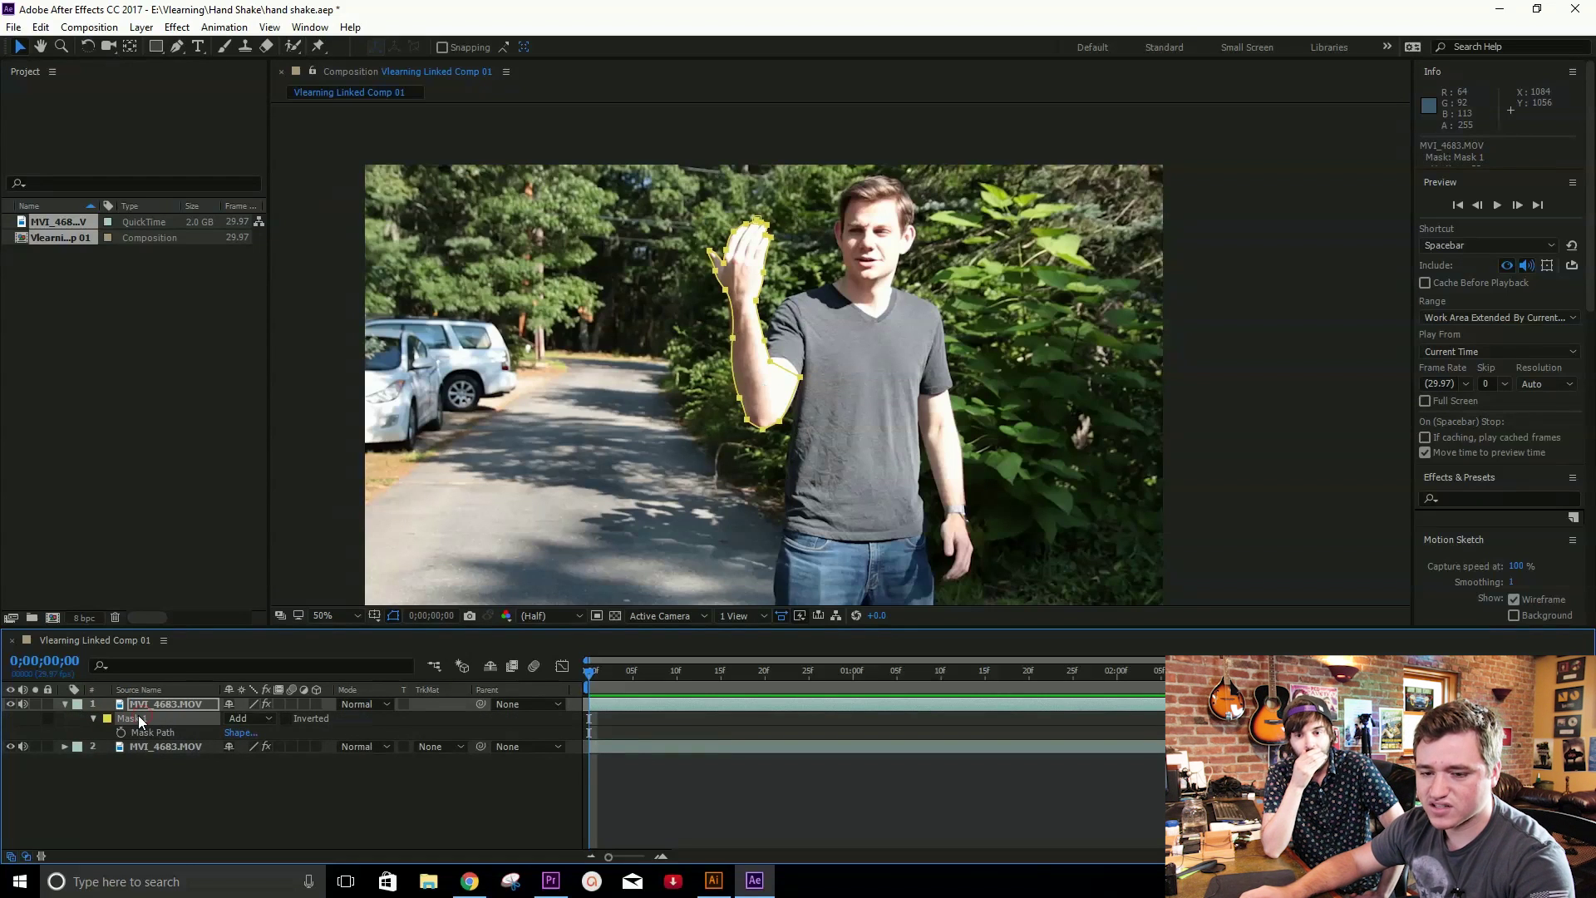
{"action": "right_click", "coordinate": [138, 718]}
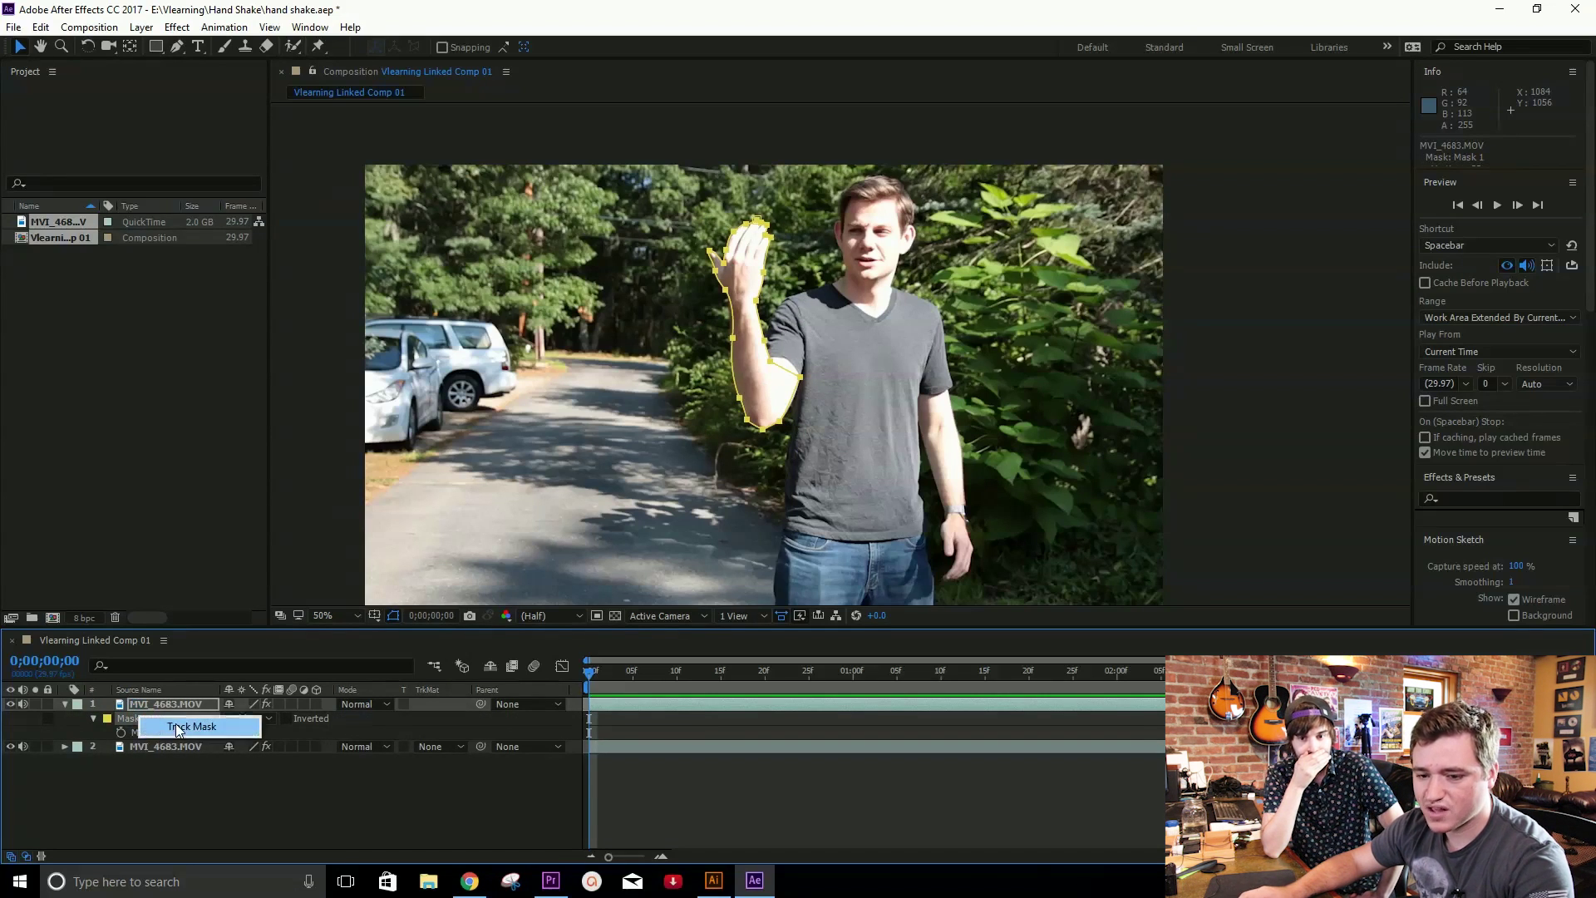
{"action": "left_click", "coordinate": [178, 729]}
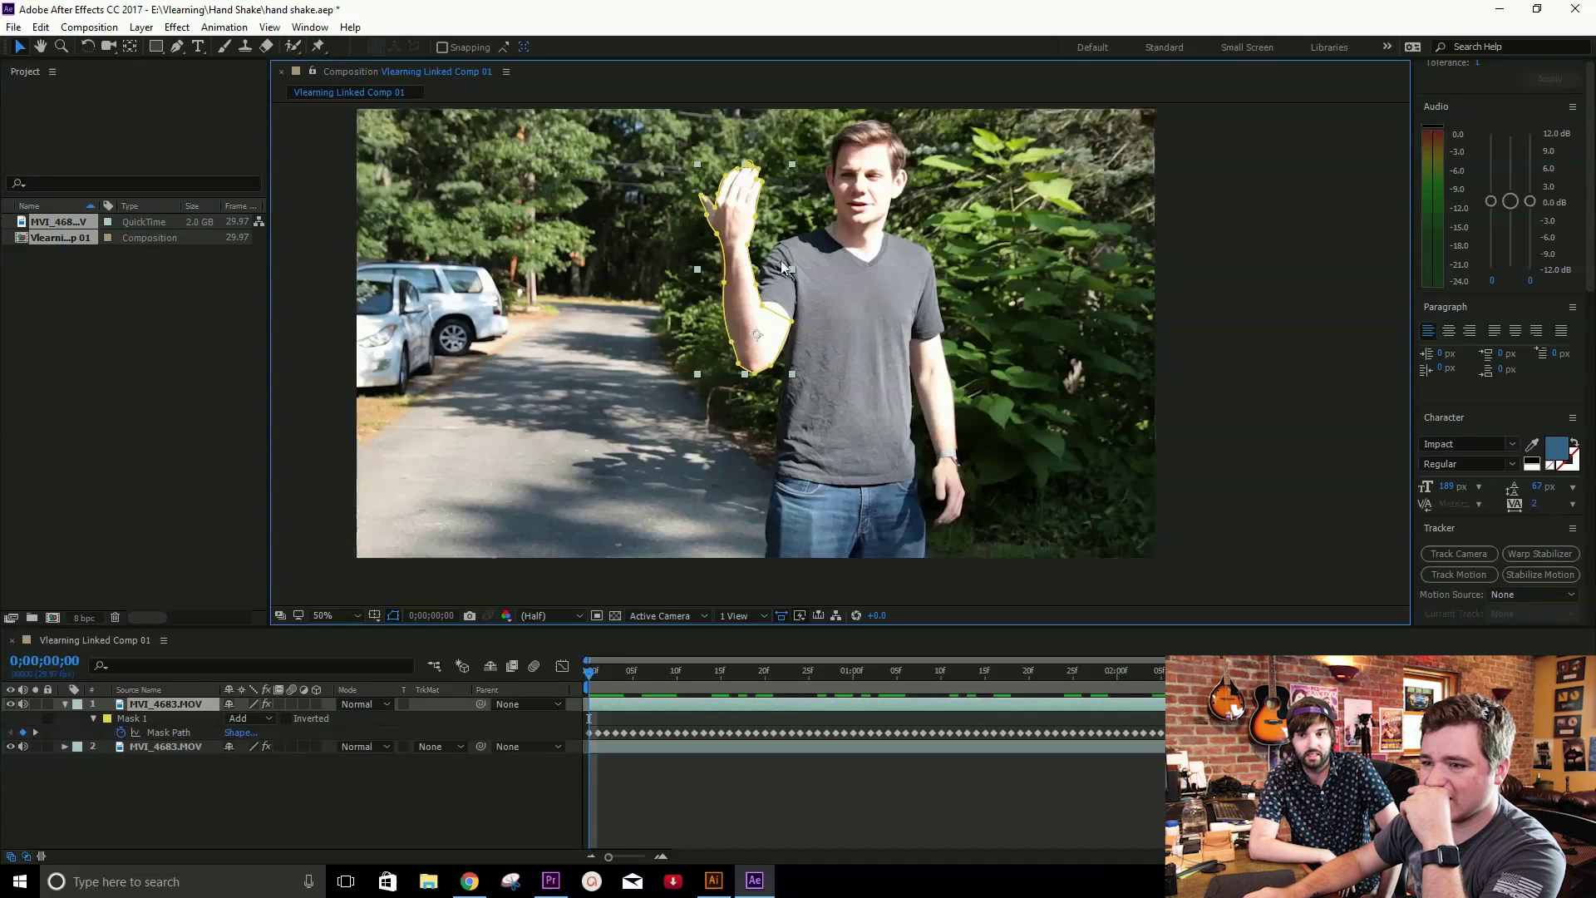
Try moving the masked arm away from the body to check the tracked cutout
{"action": "left_click_drag", "start_coordinate": [784, 266], "coordinate": [1020, 264]}
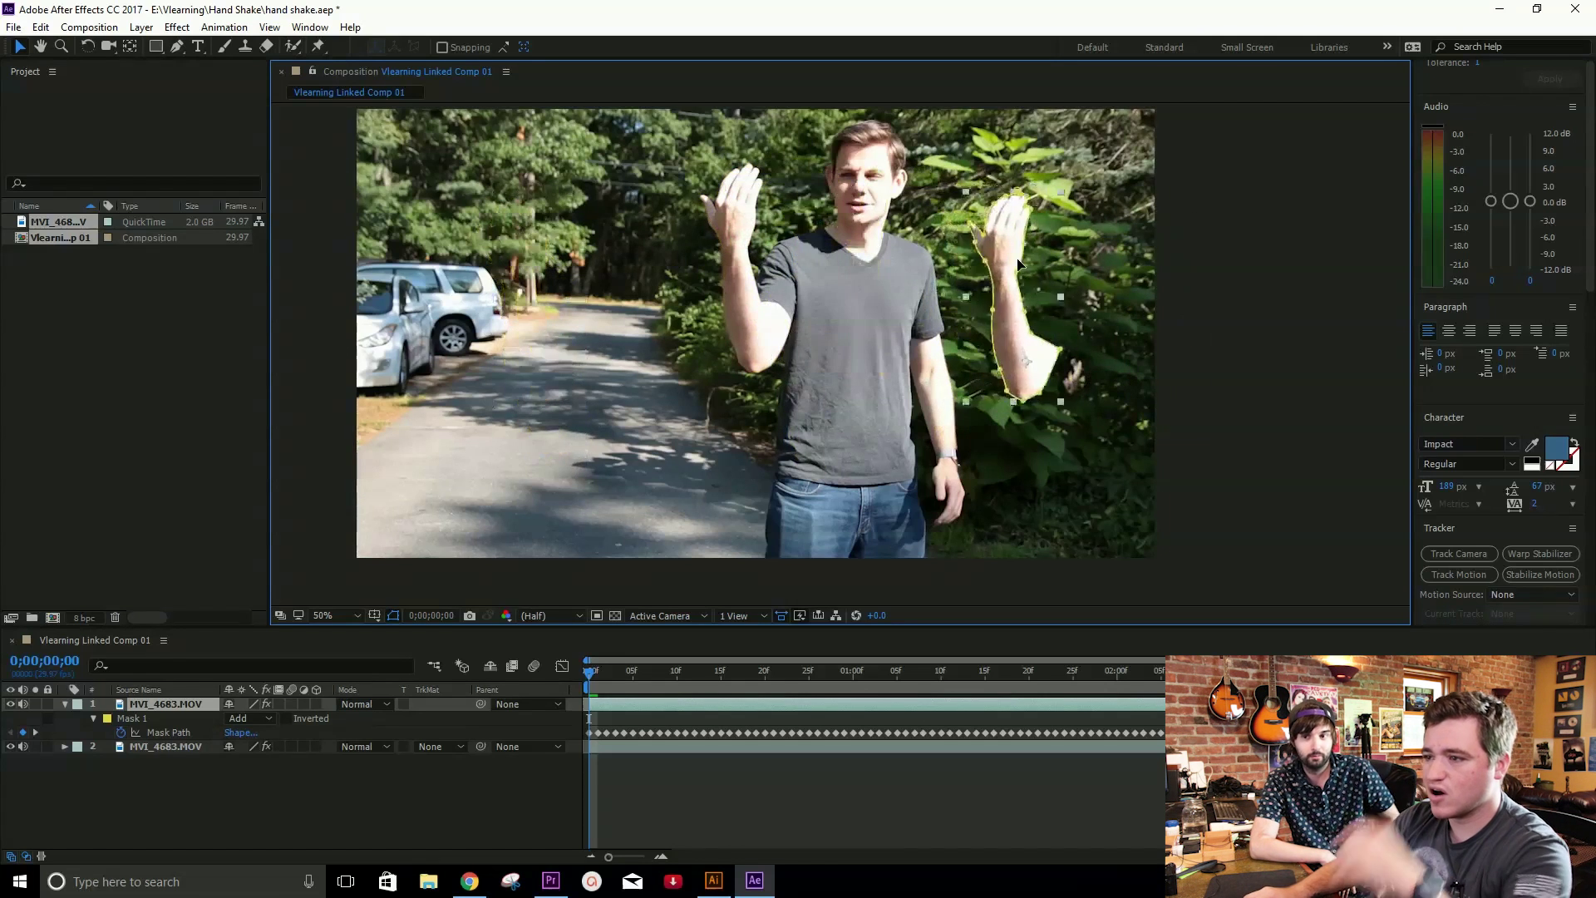
{"action": "left_click", "coordinate": [1288, 252]}
{"action": "key", "text": "space"}
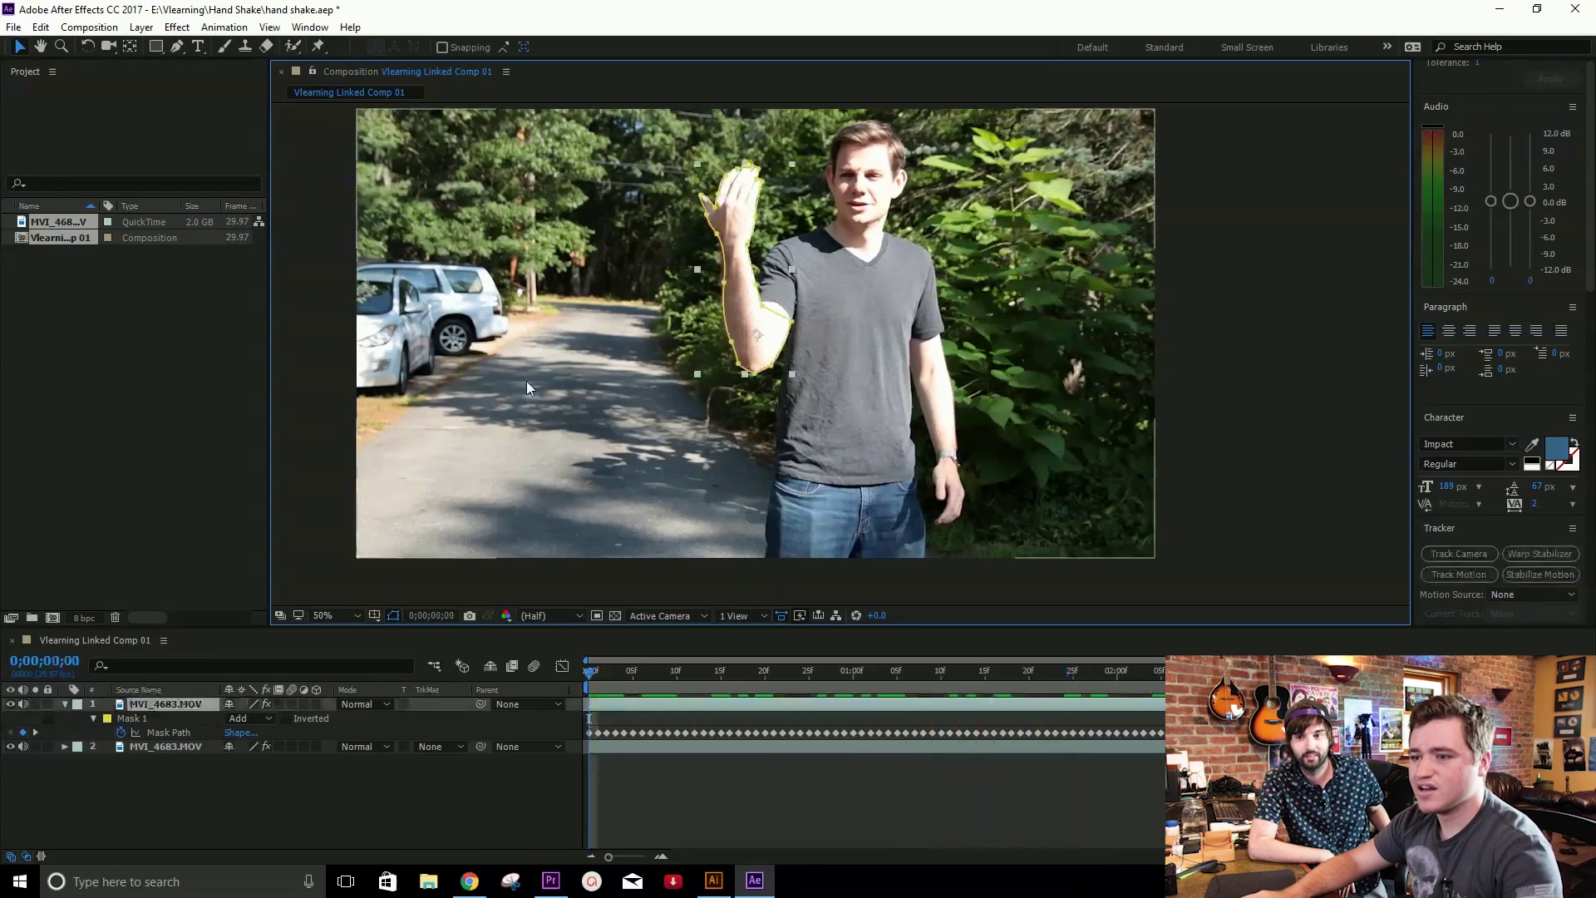
Inspect the mask edge around the hand closely and set the arm mask's feather to 10 pixels
{"action": "scroll", "coordinate": [723, 199], "scroll_direction": "up", "scroll_amount": 6}
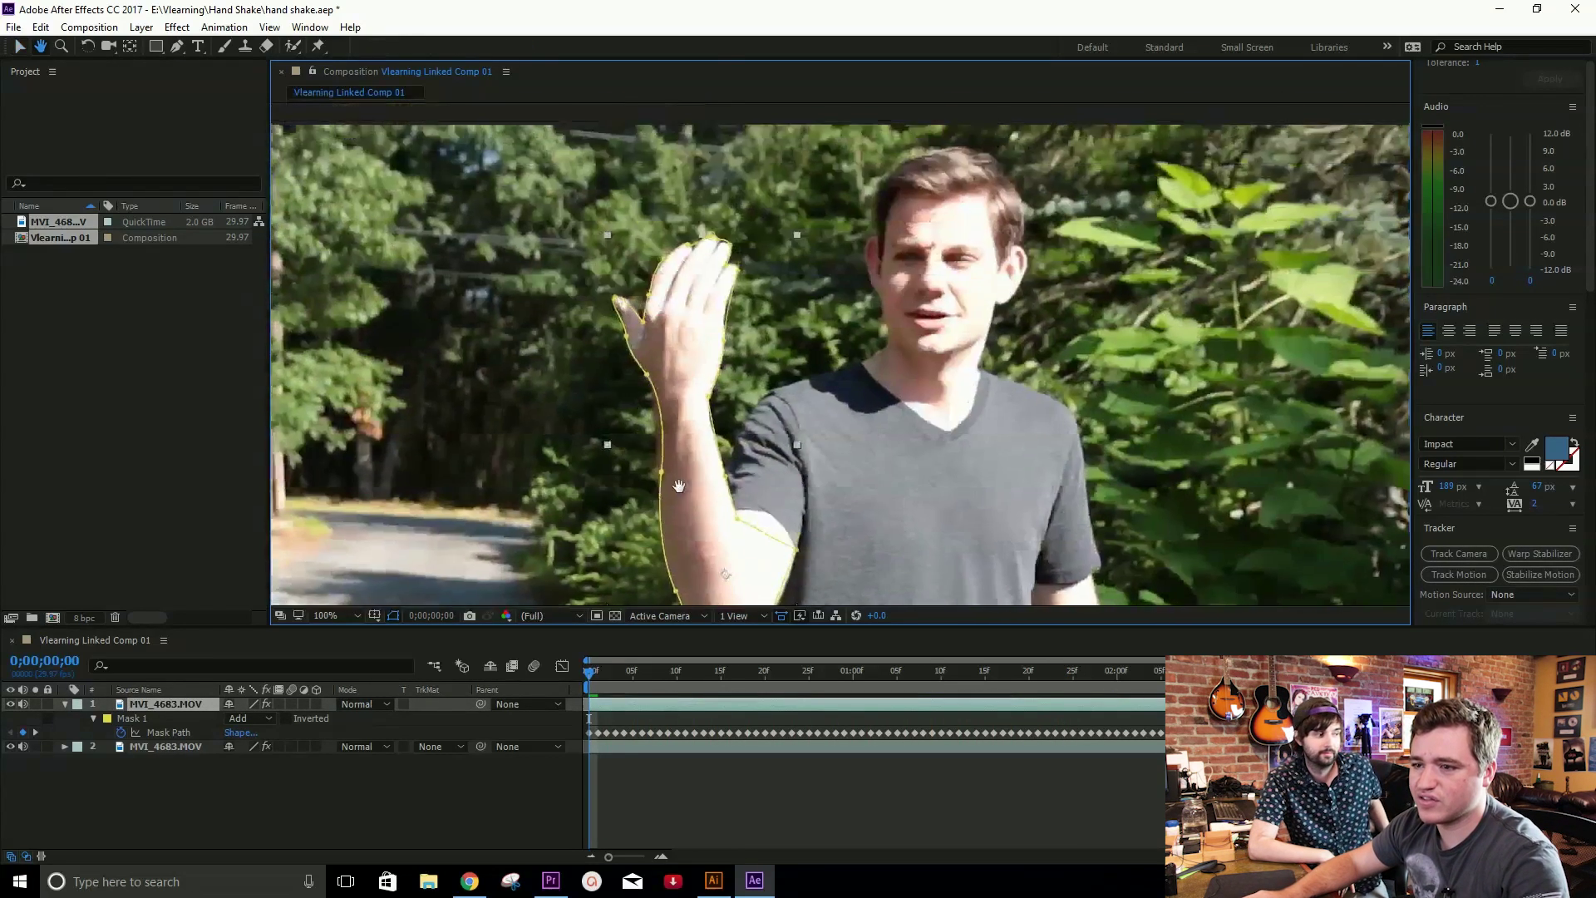
{"action": "scroll", "coordinate": [625, 312], "scroll_direction": "down", "scroll_amount": 6}
{"action": "scroll", "coordinate": [518, 312], "scroll_direction": "up", "scroll_amount": 6}
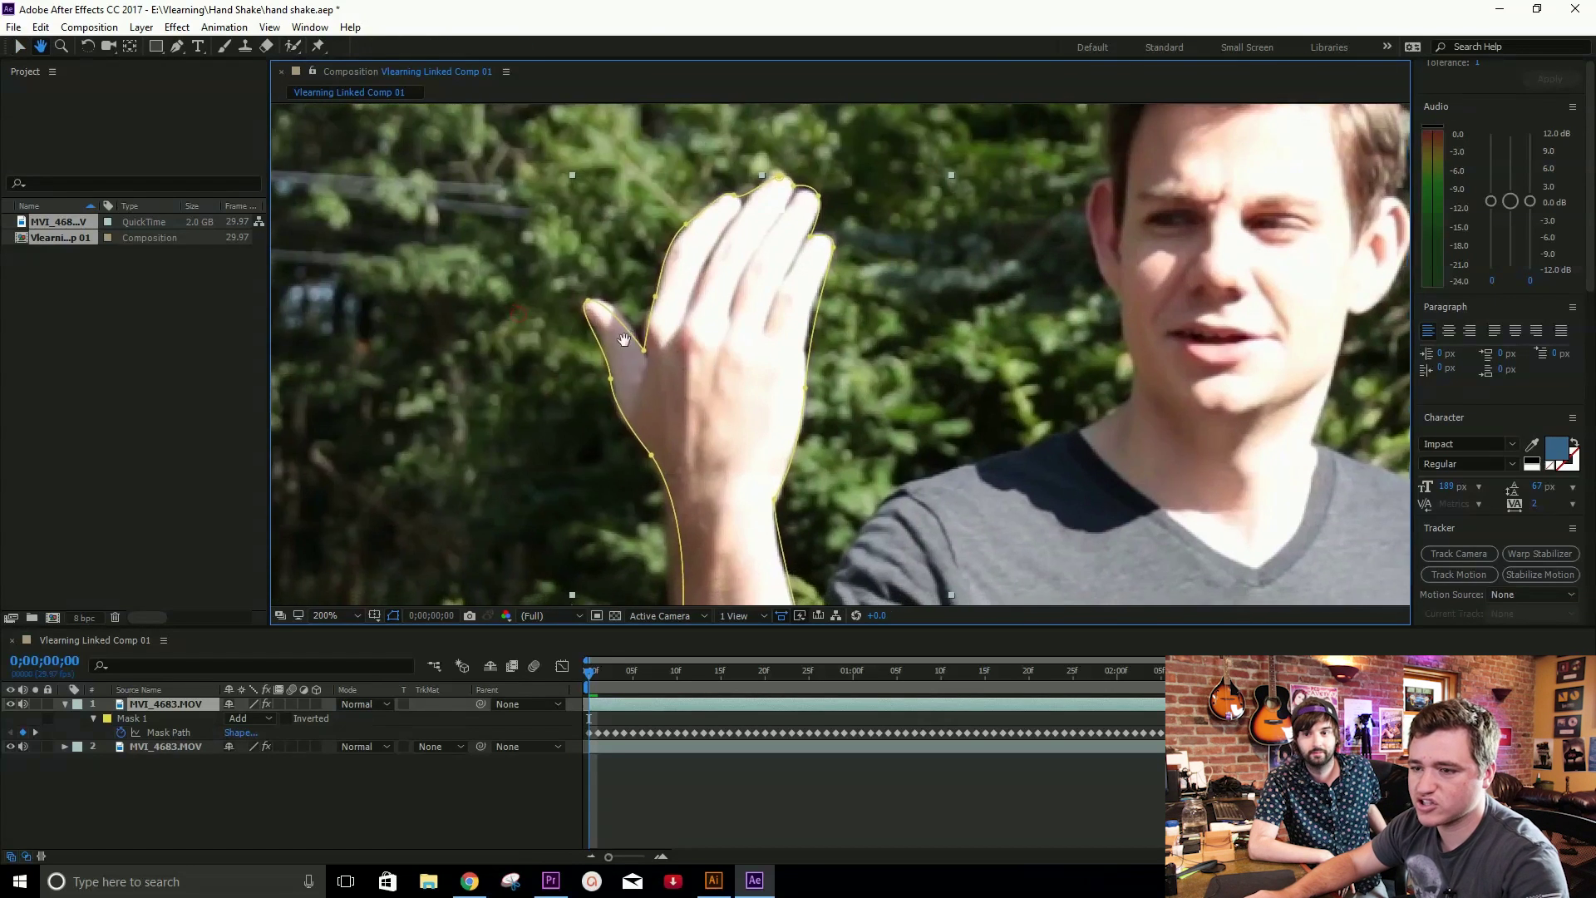
{"action": "left_click_drag", "start_coordinate": [420, 453], "coordinate": [516, 434]}
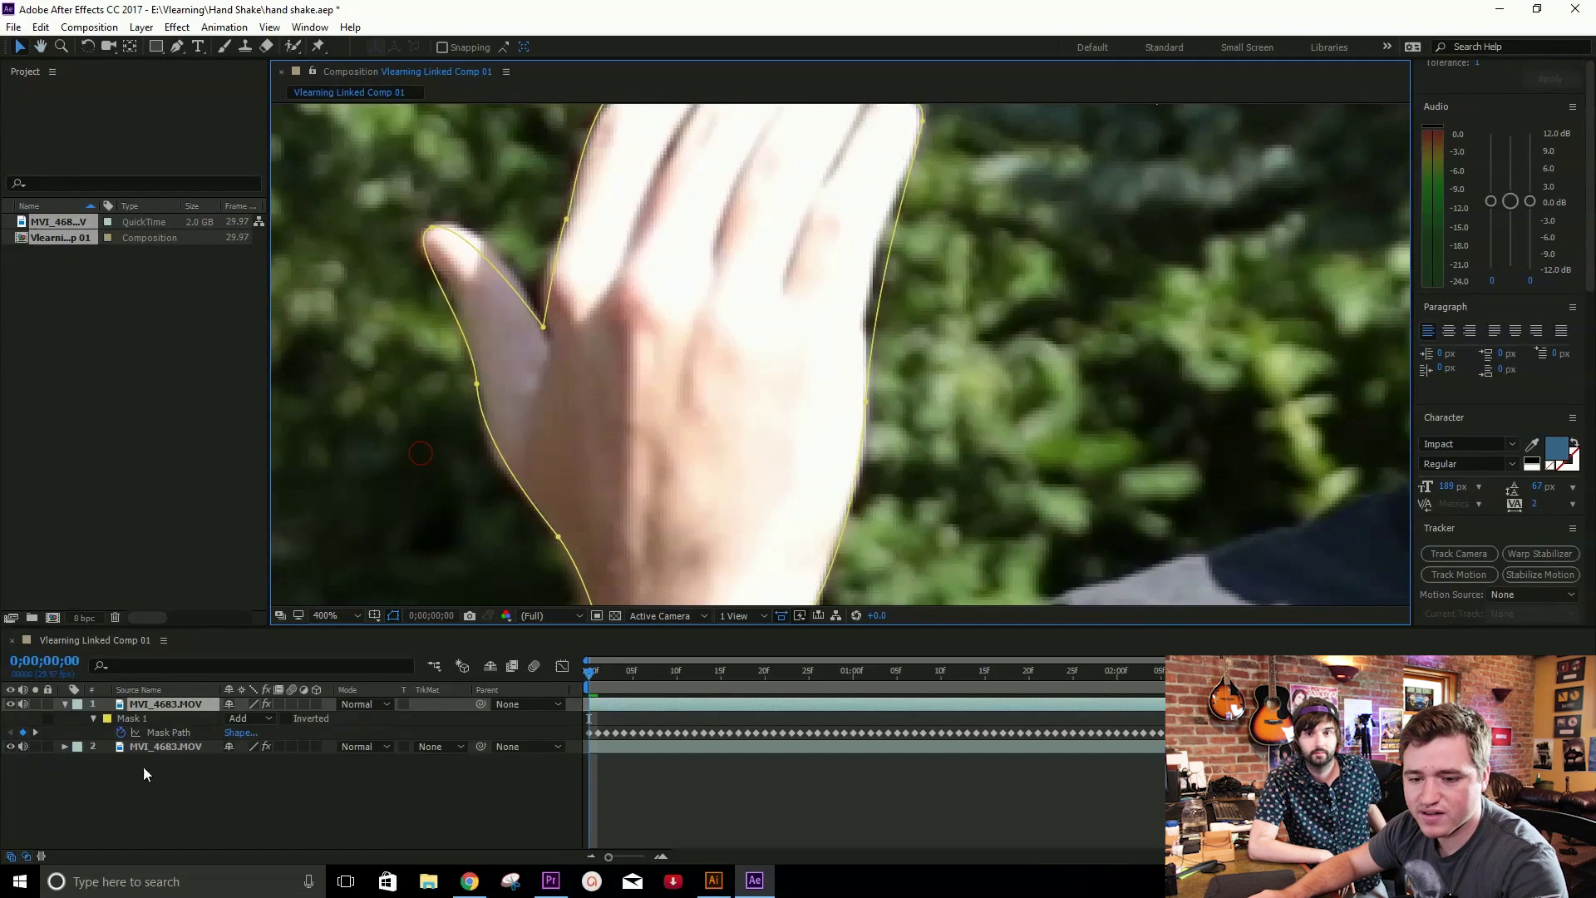
{"action": "left_click", "coordinate": [91, 719]}
{"action": "left_click", "coordinate": [92, 718]}
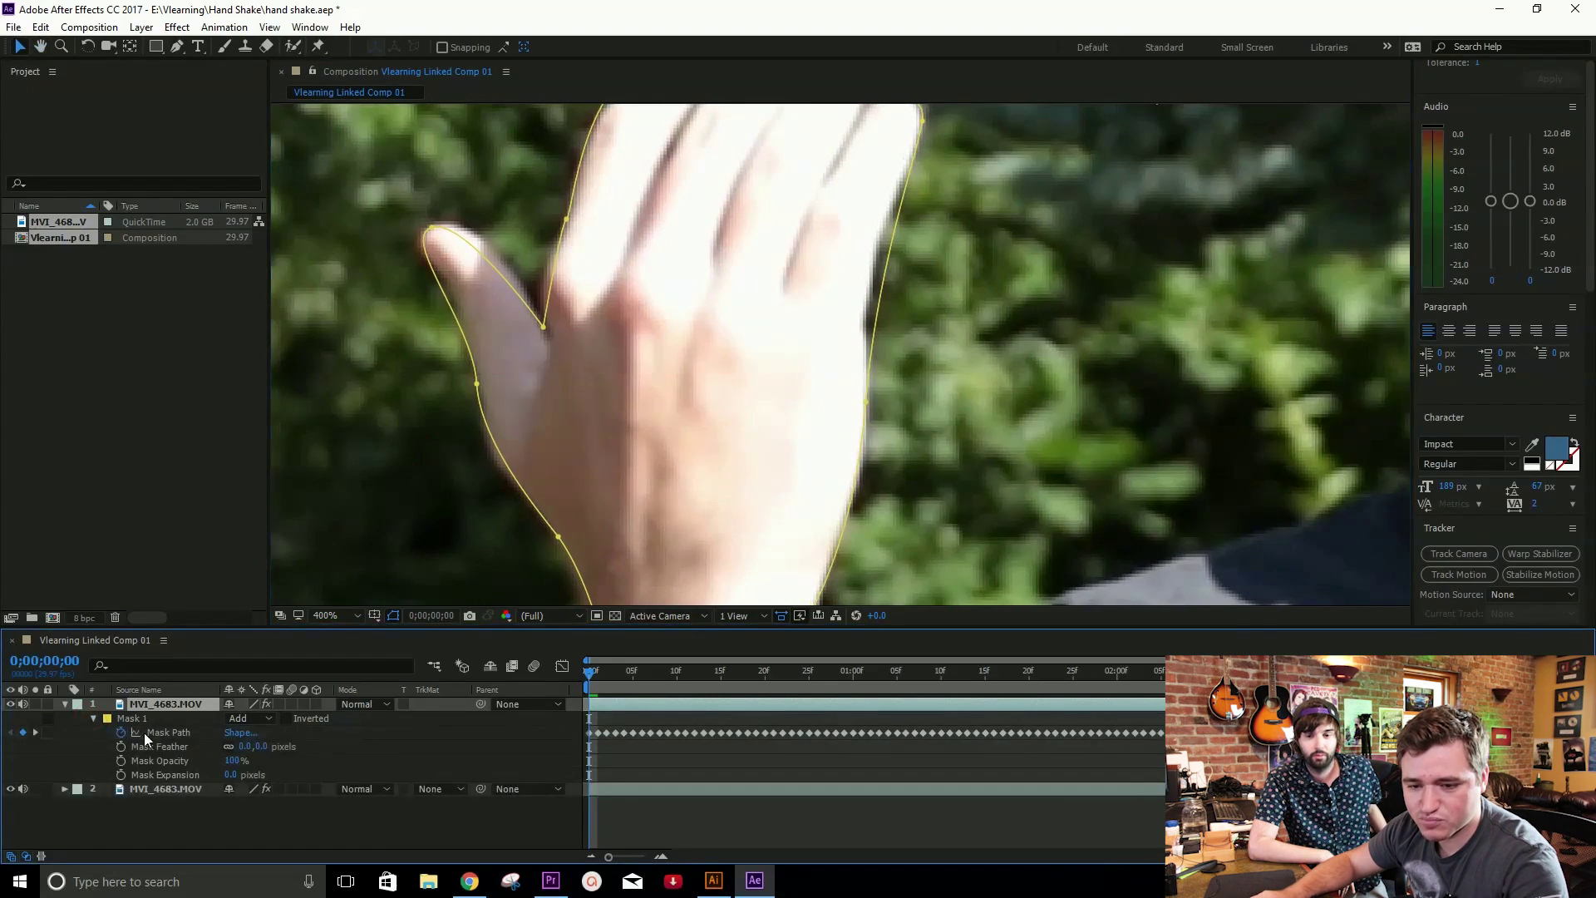
{"action": "left_click", "coordinate": [259, 747]}
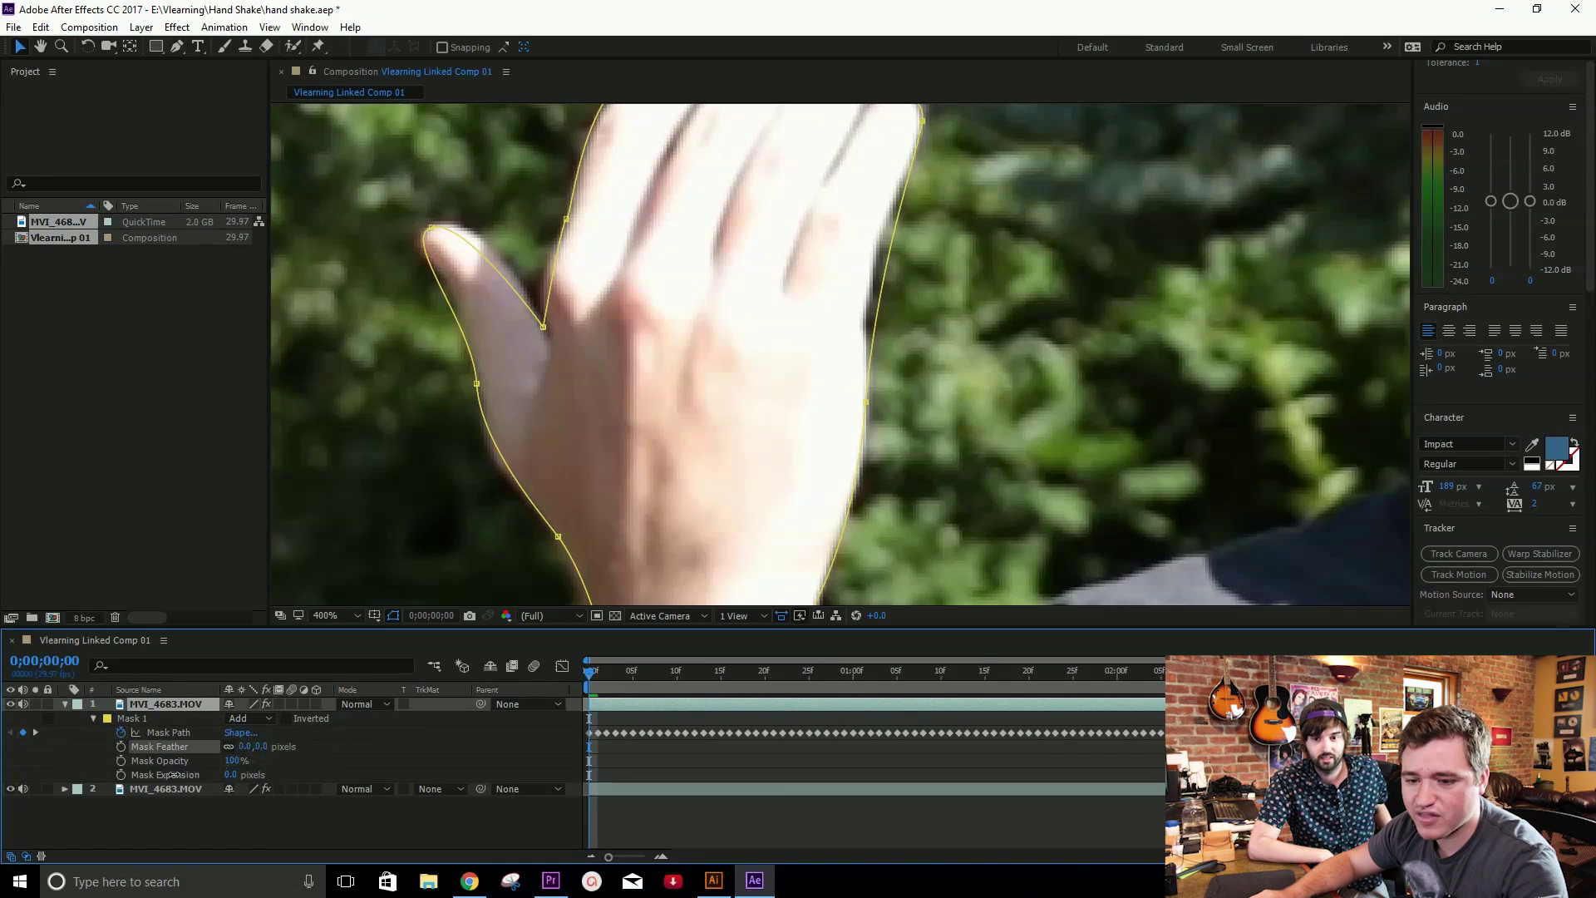
{"action": "left_click_drag", "start_coordinate": [174, 774], "coordinate": [163, 769]}
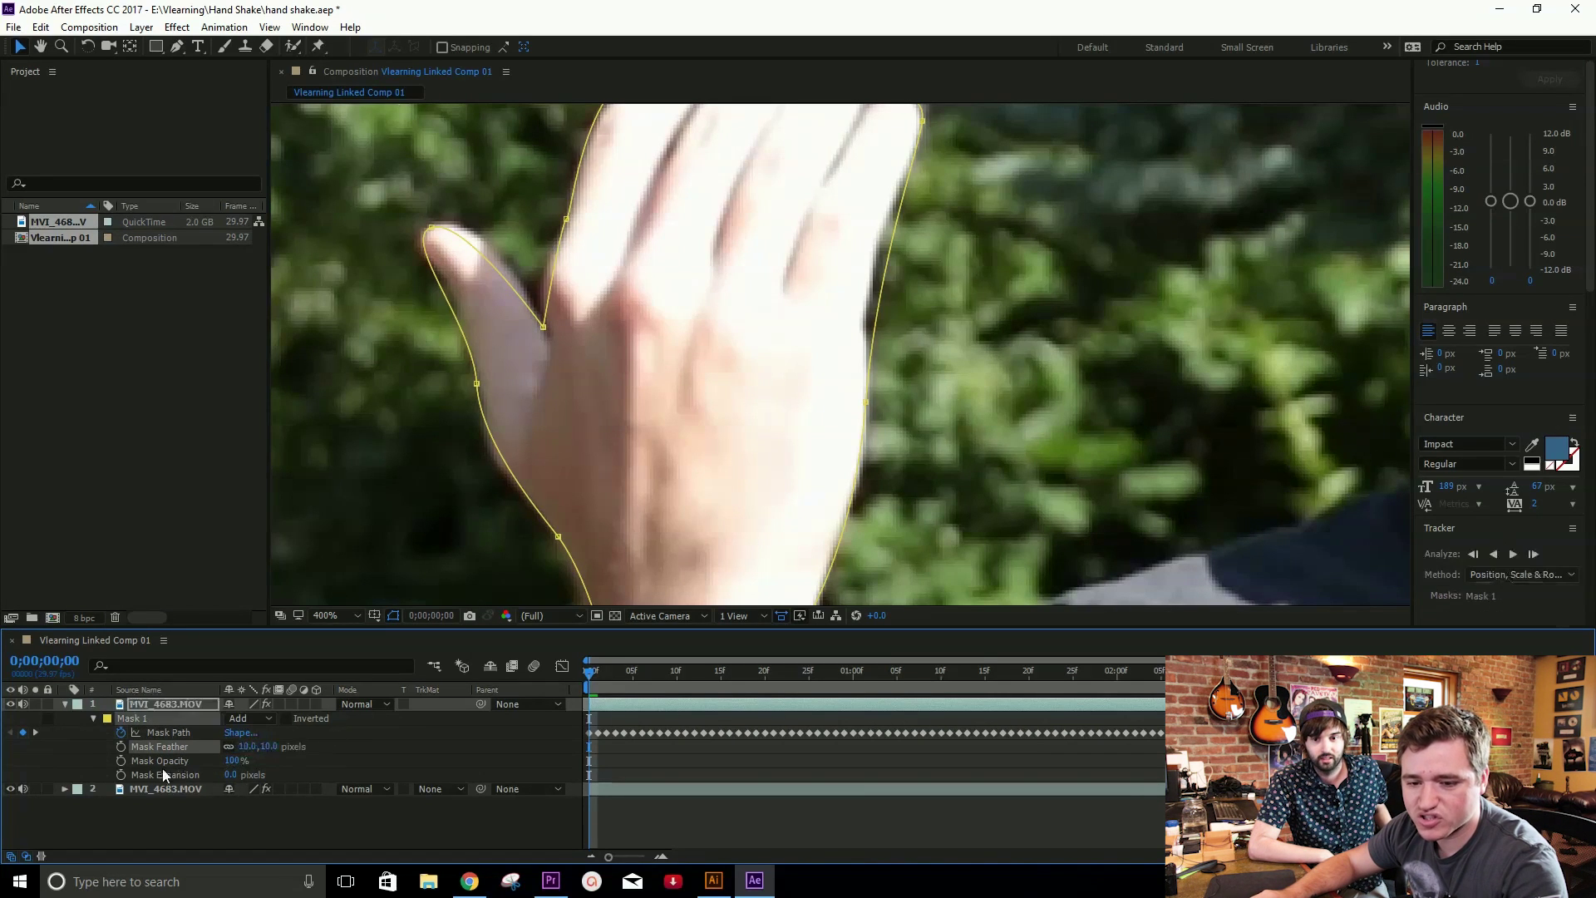
Set the arm mask's feather to 2 pixels while checking the cutout with the lower footage layer hidden, and show that layer again
{"action": "left_click", "coordinate": [10, 788]}
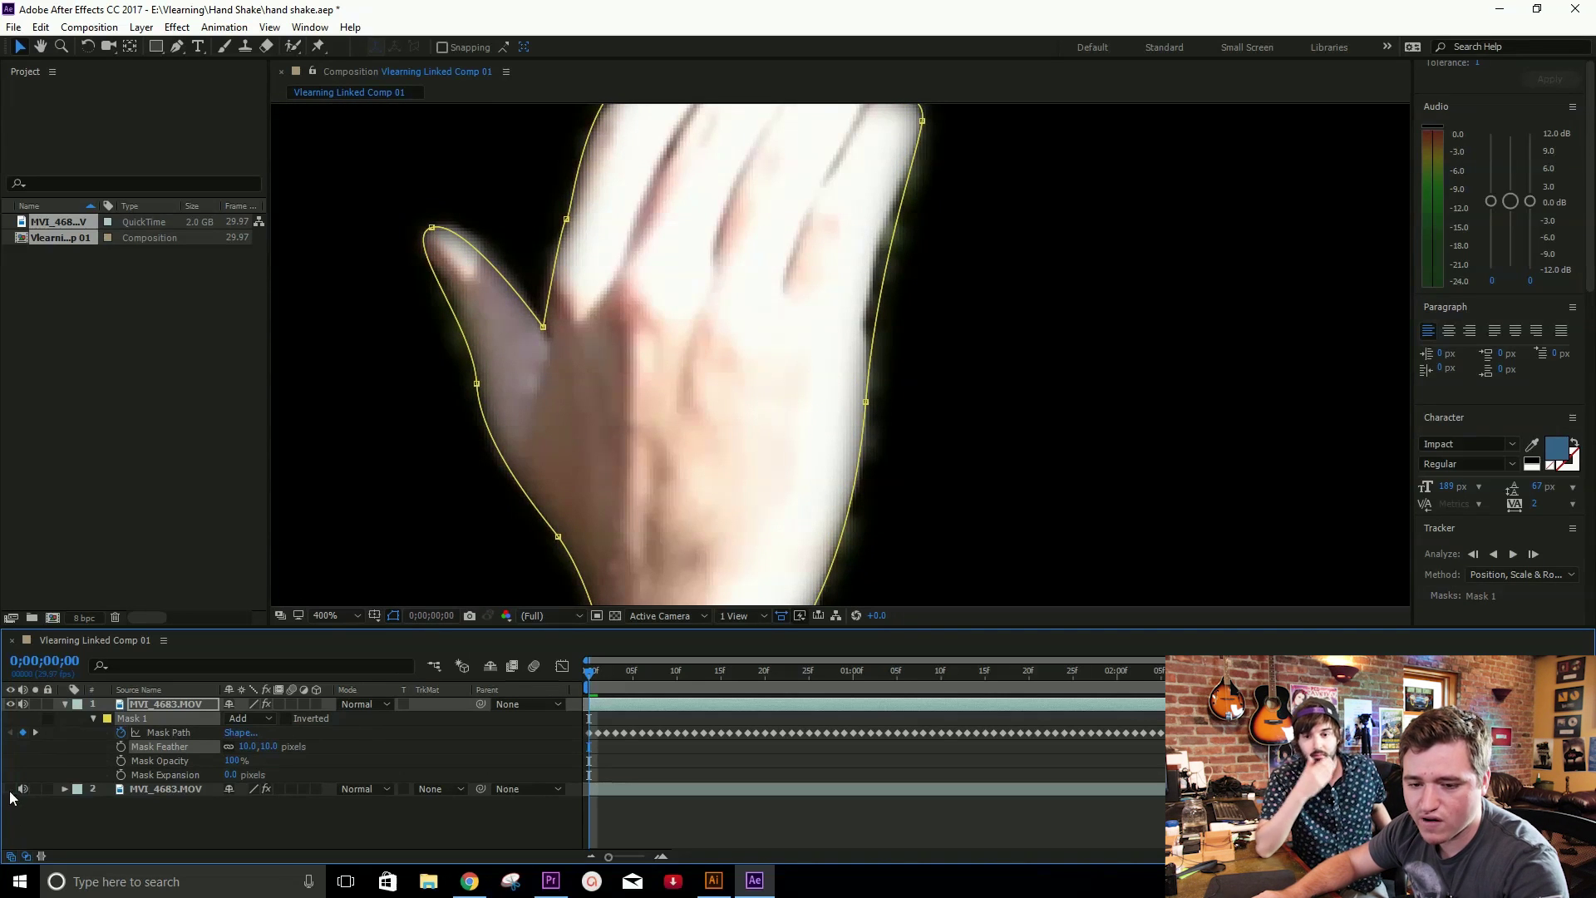
{"action": "mouse_move", "coordinate": [248, 748]}
{"action": "left_mouse_down"}
{"action": "mouse_move", "coordinate": [191, 751]}
{"action": "mouse_move", "coordinate": [261, 751]}
{"action": "mouse_move", "coordinate": [240, 752]}
{"action": "left_mouse_up"}
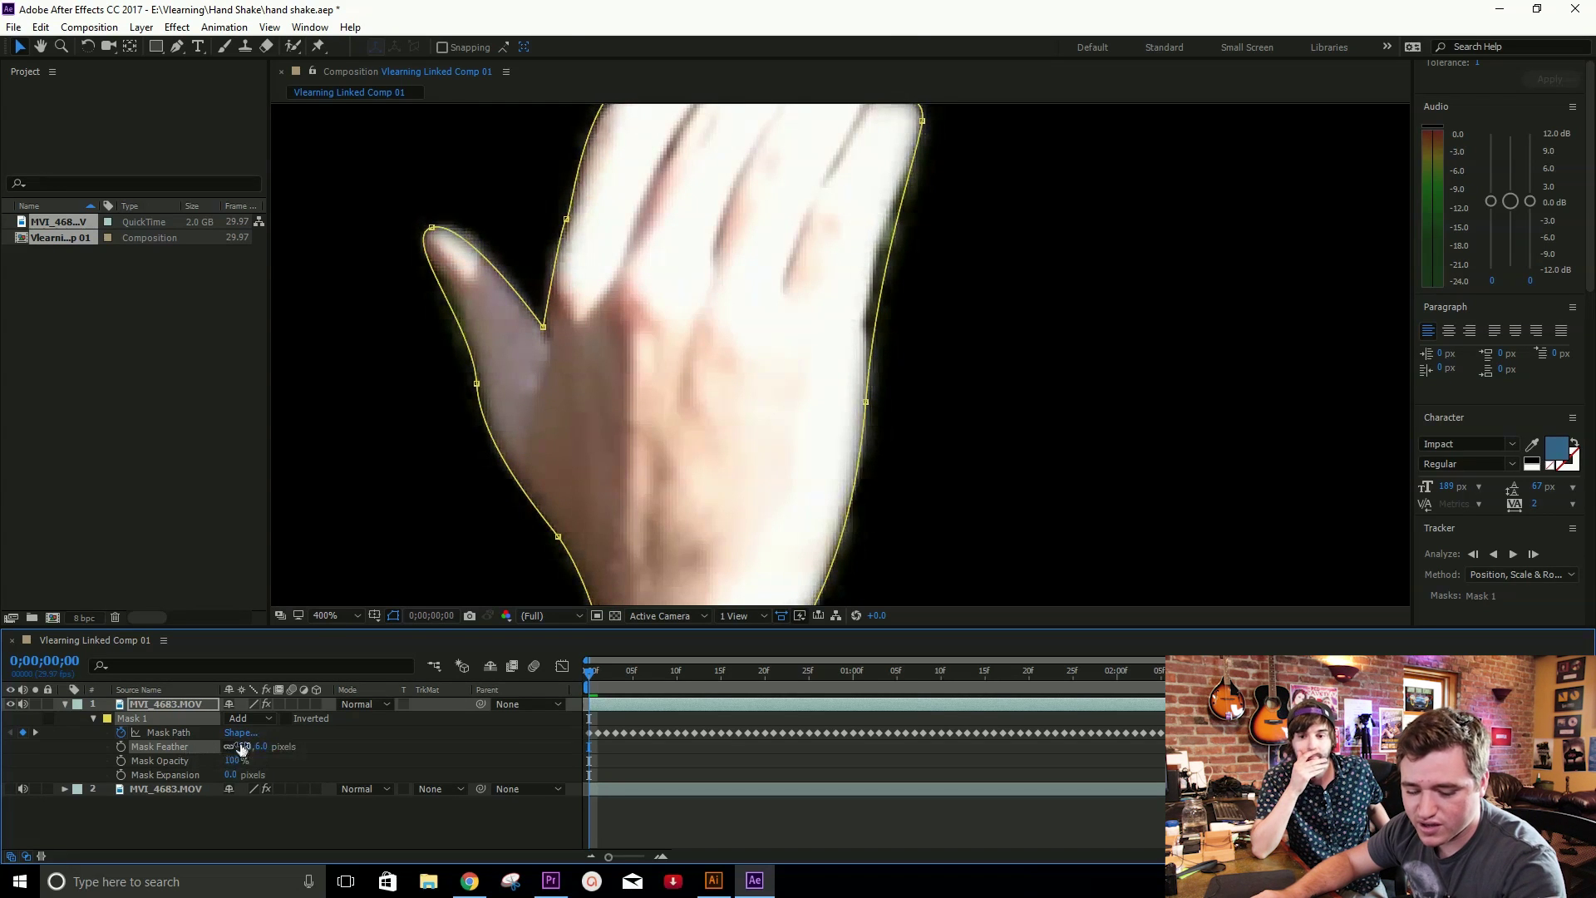
{"action": "left_click", "coordinate": [242, 746]}
{"action": "type", "text": "2"}
{"action": "key", "text": "Return"}
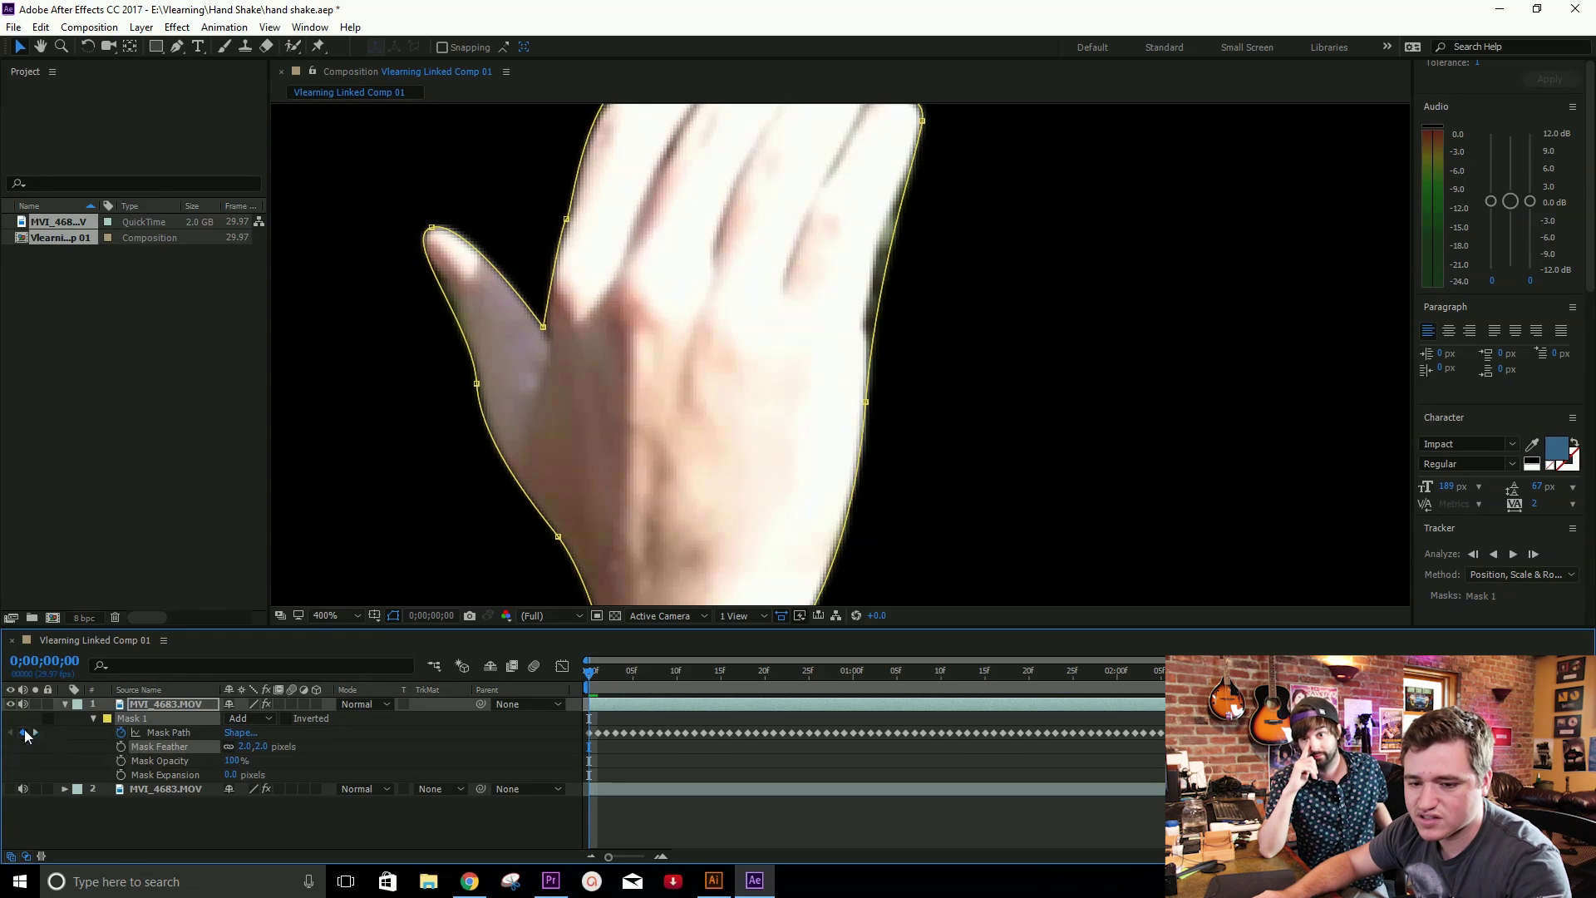
{"action": "left_click", "coordinate": [10, 789]}
Move the masked arm layer's anchor point to the tip of the elbow with the Pan Behind tool
{"action": "scroll", "coordinate": [726, 437], "scroll_direction": "down", "scroll_amount": 6}
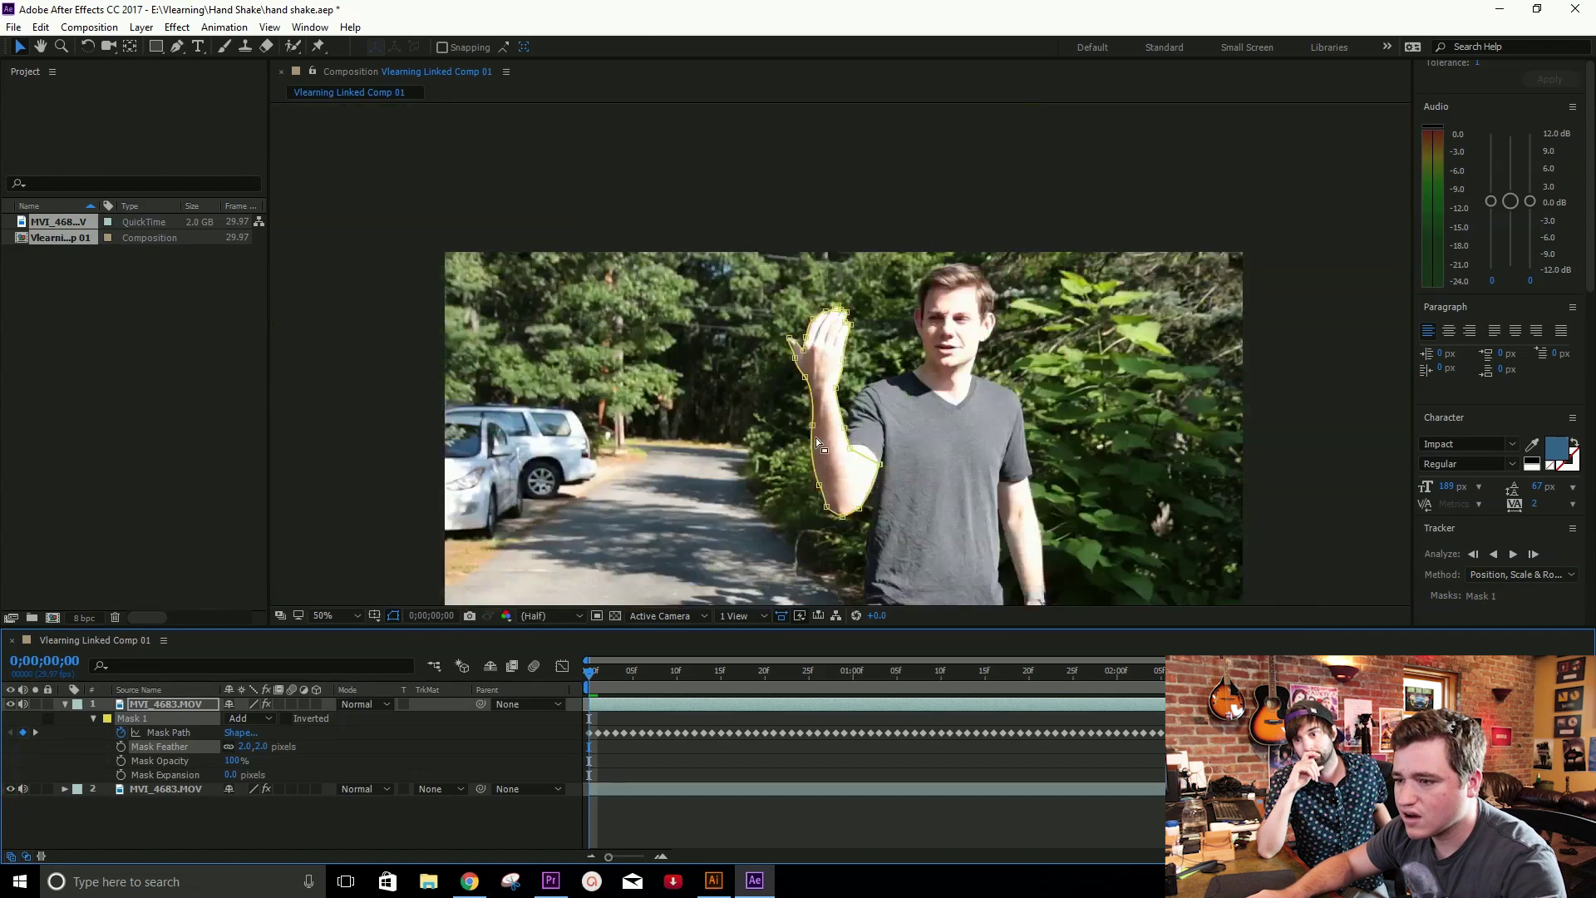
{"action": "left_click_drag", "start_coordinate": [959, 470], "coordinate": [868, 458]}
{"action": "scroll", "coordinate": [770, 449], "scroll_direction": "up", "scroll_amount": 1}
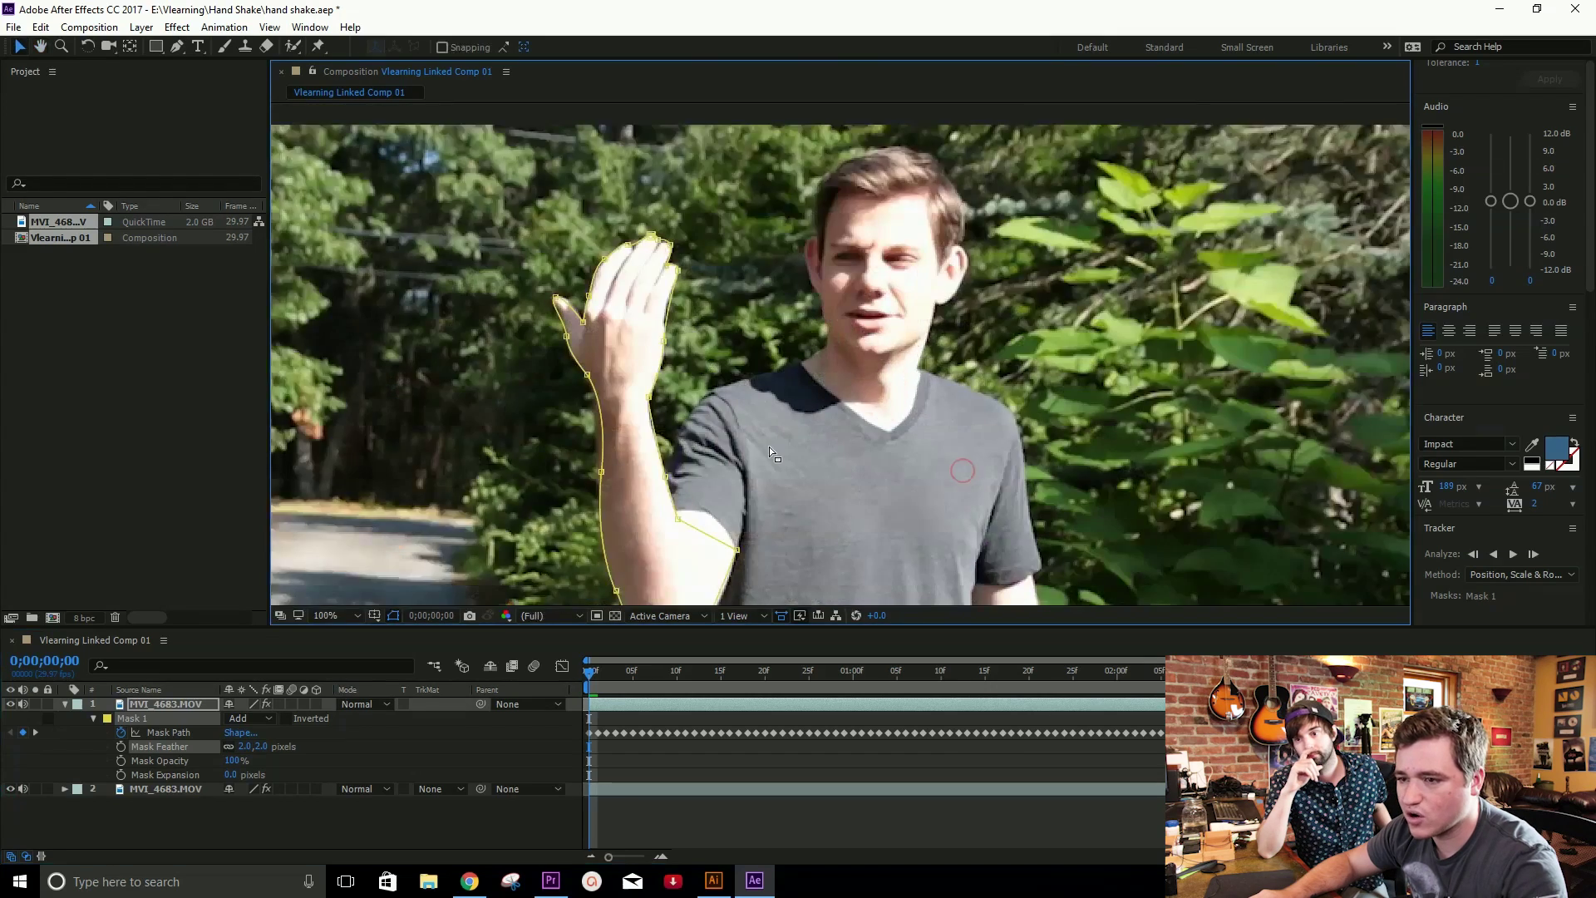
{"action": "scroll", "coordinate": [769, 453], "scroll_direction": "down", "scroll_amount": 1}
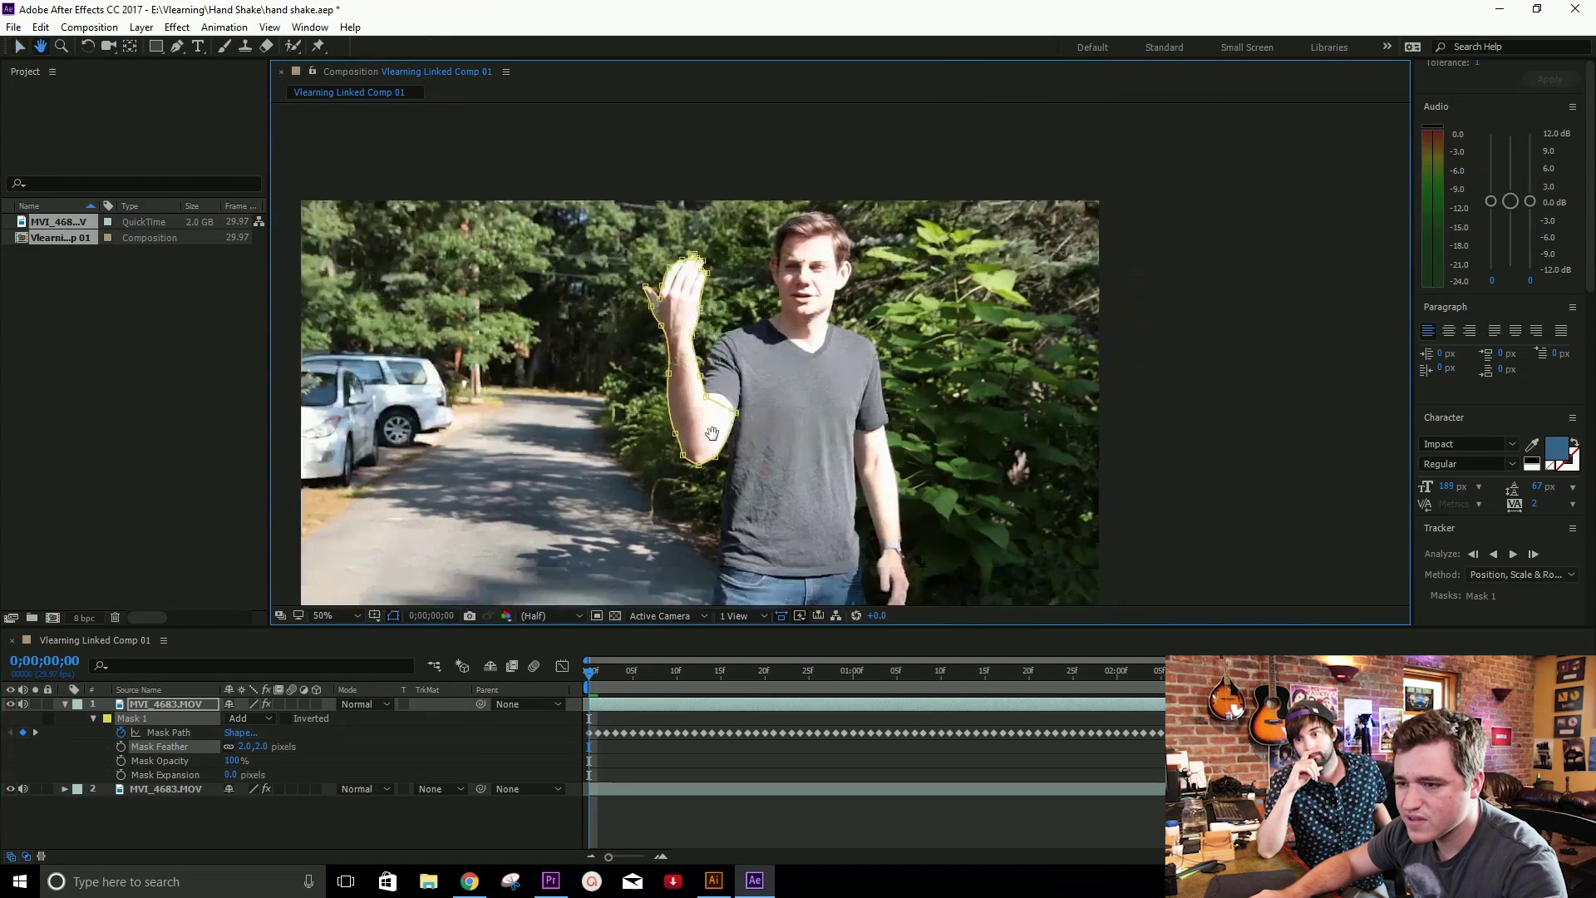
{"action": "scroll", "coordinate": [711, 434], "scroll_direction": "up", "scroll_amount": 1}
{"action": "left_click_drag", "start_coordinate": [702, 447], "coordinate": [814, 410]}
{"action": "left_click", "coordinate": [636, 725]}
{"action": "left_click", "coordinate": [636, 760]}
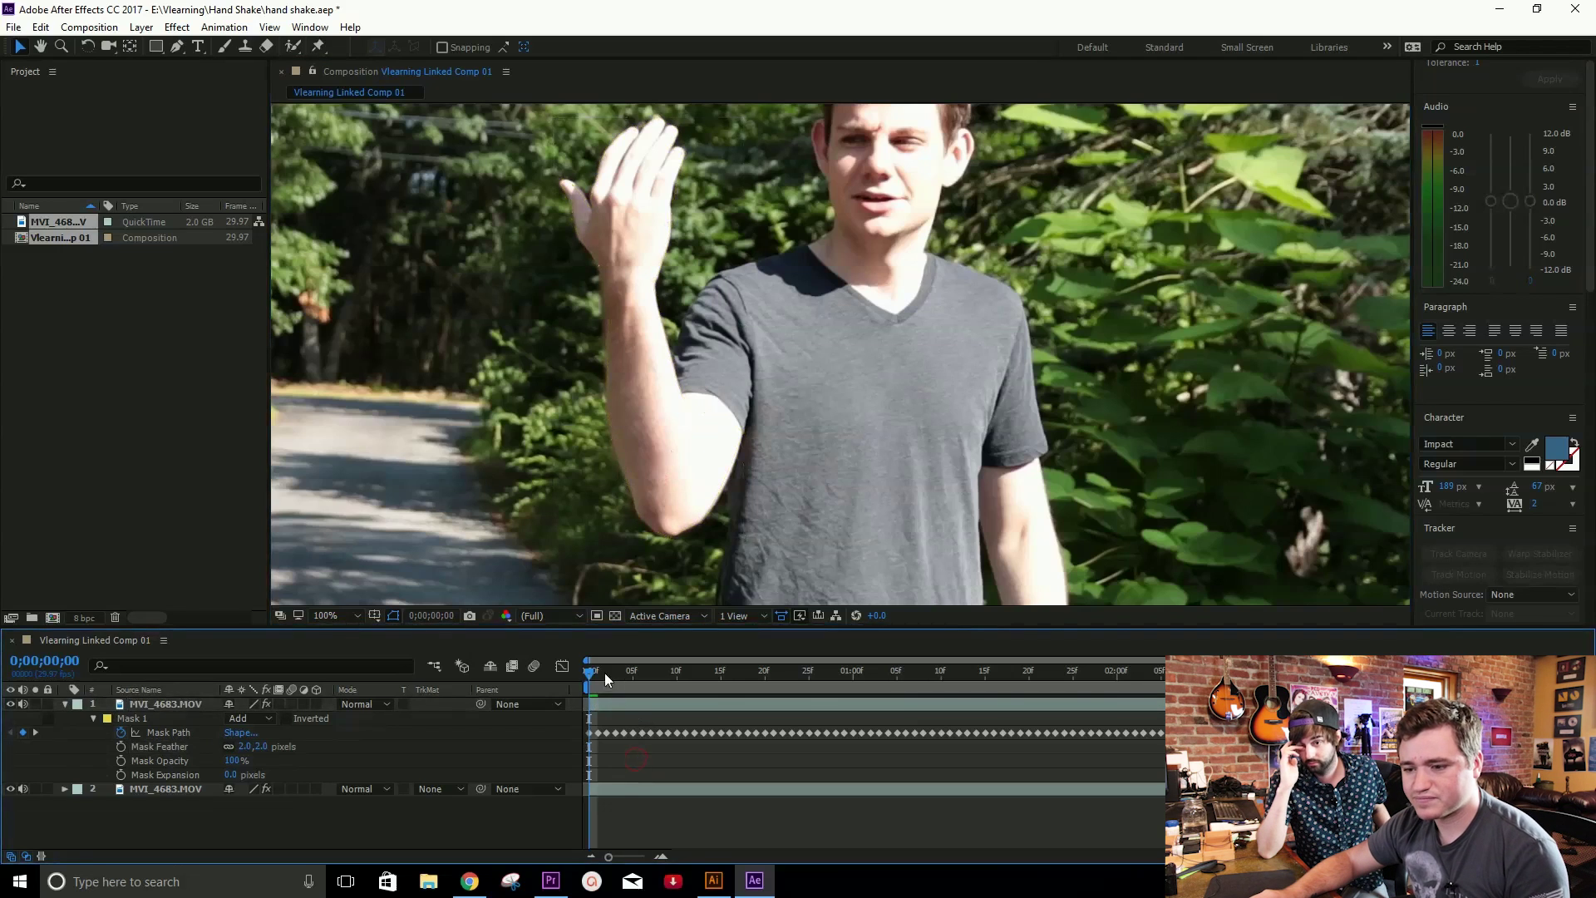
{"action": "left_click", "coordinate": [639, 389]}
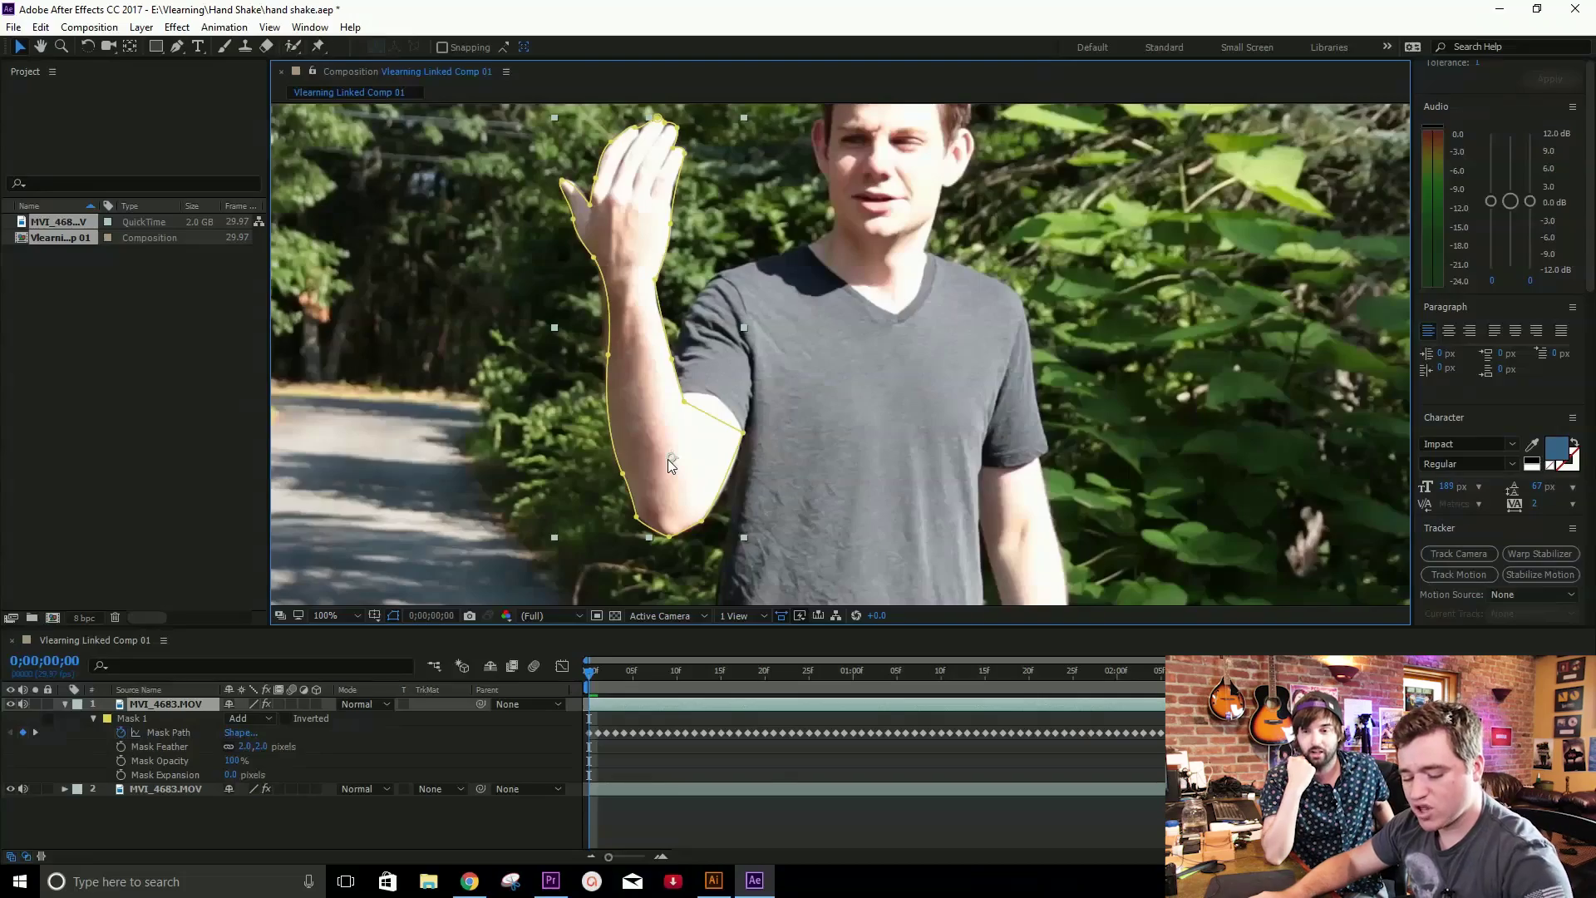
{"action": "key", "text": "y"}
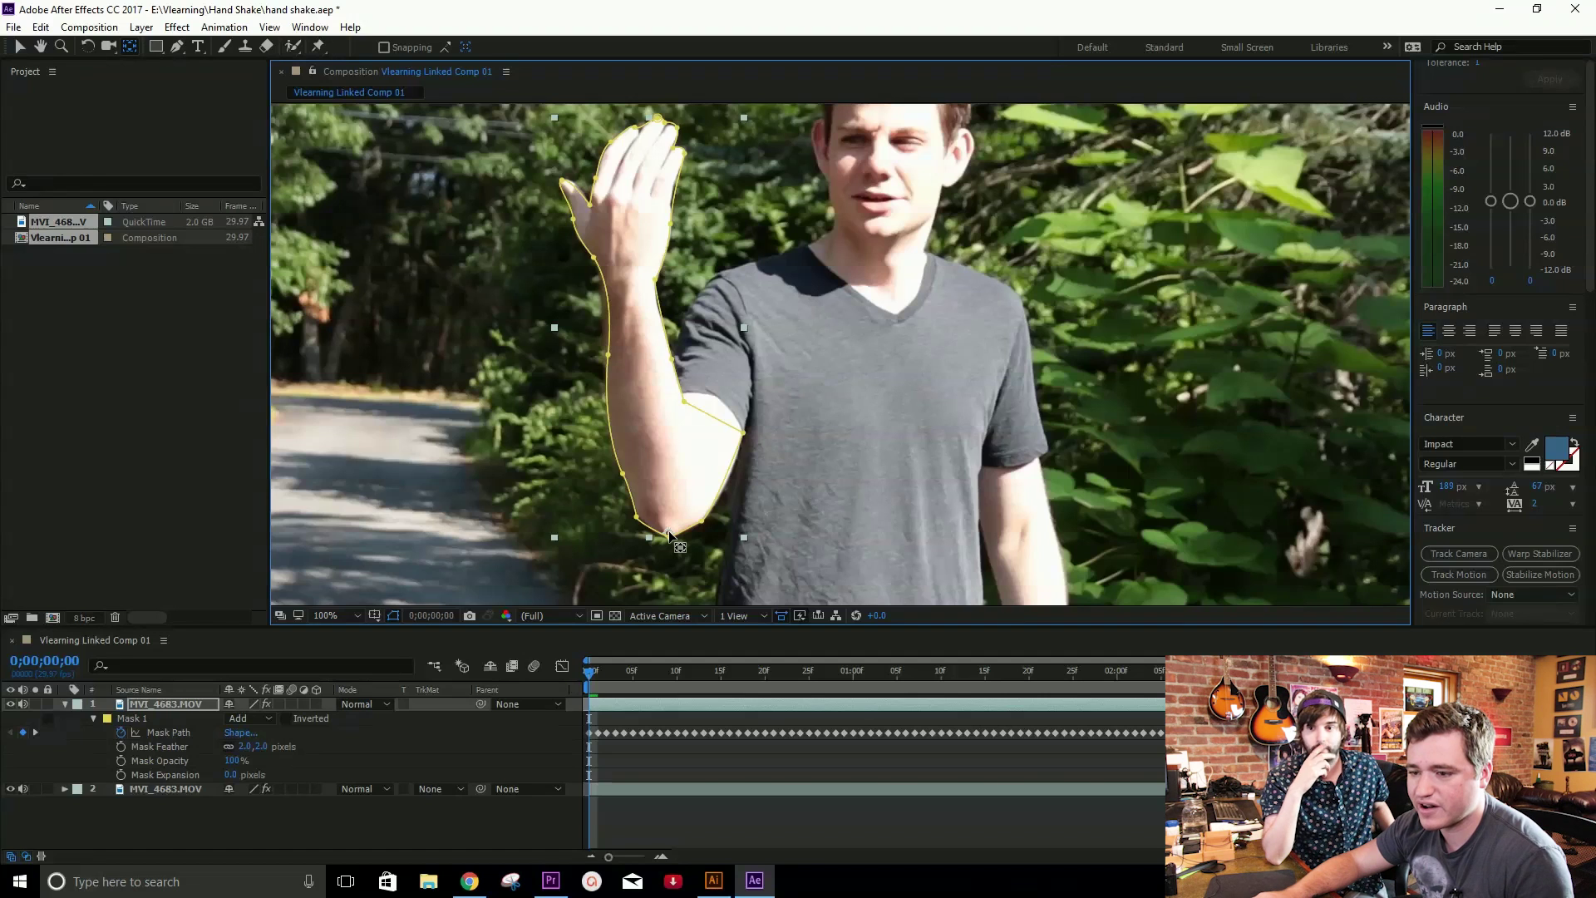
{"action": "key", "text": "v"}
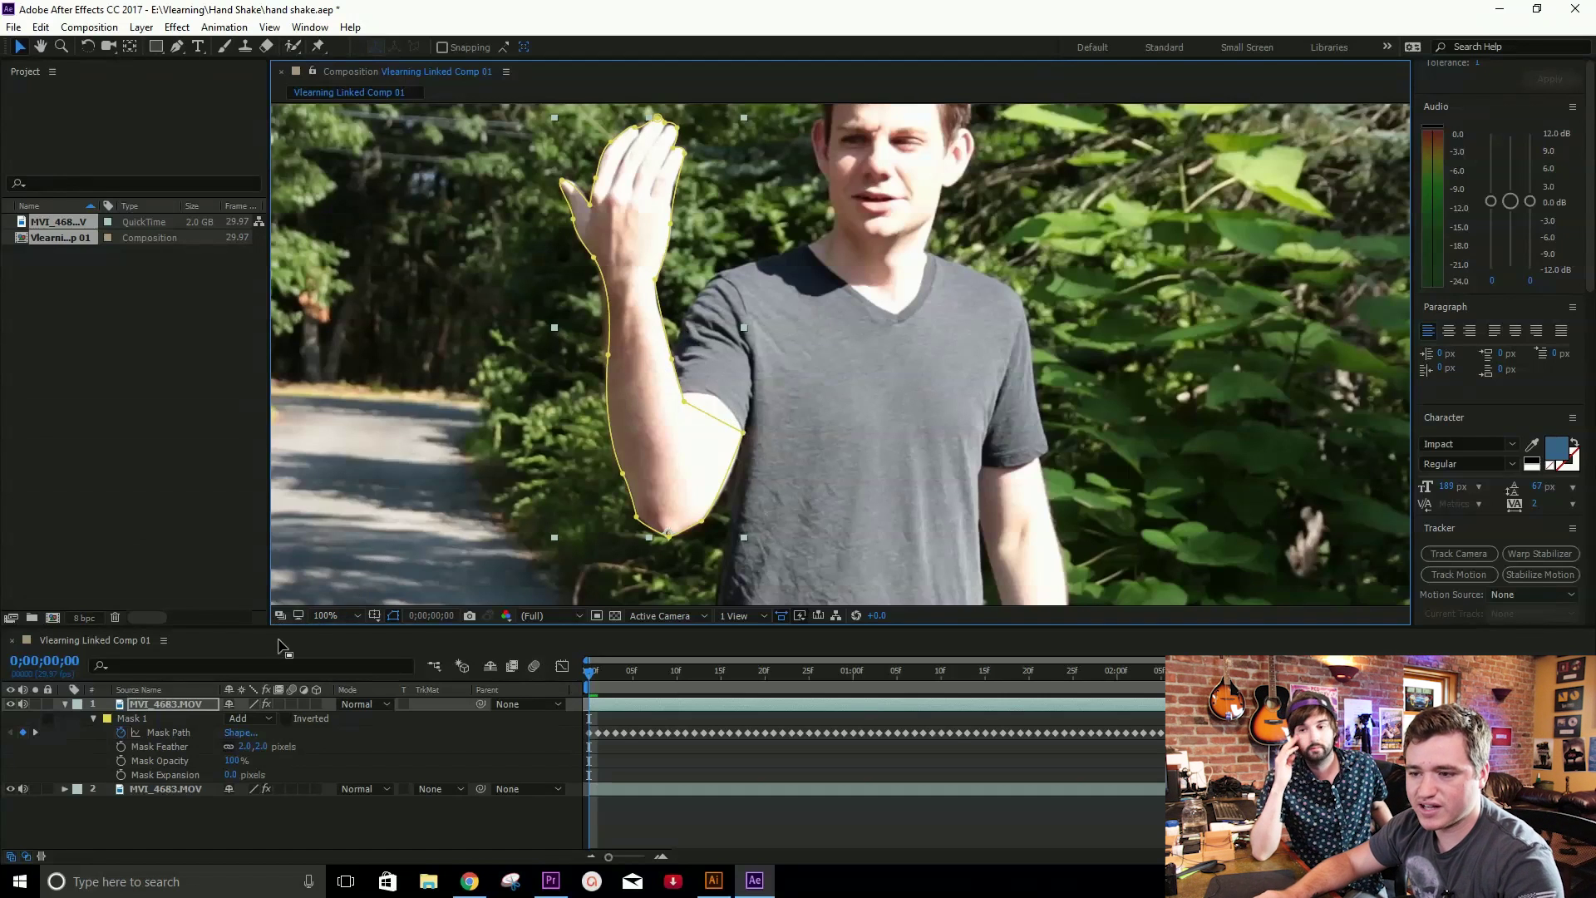
Reveal the arm layer's Transform properties and try rotating the arm about the elbow
{"action": "left_click", "coordinate": [65, 704]}
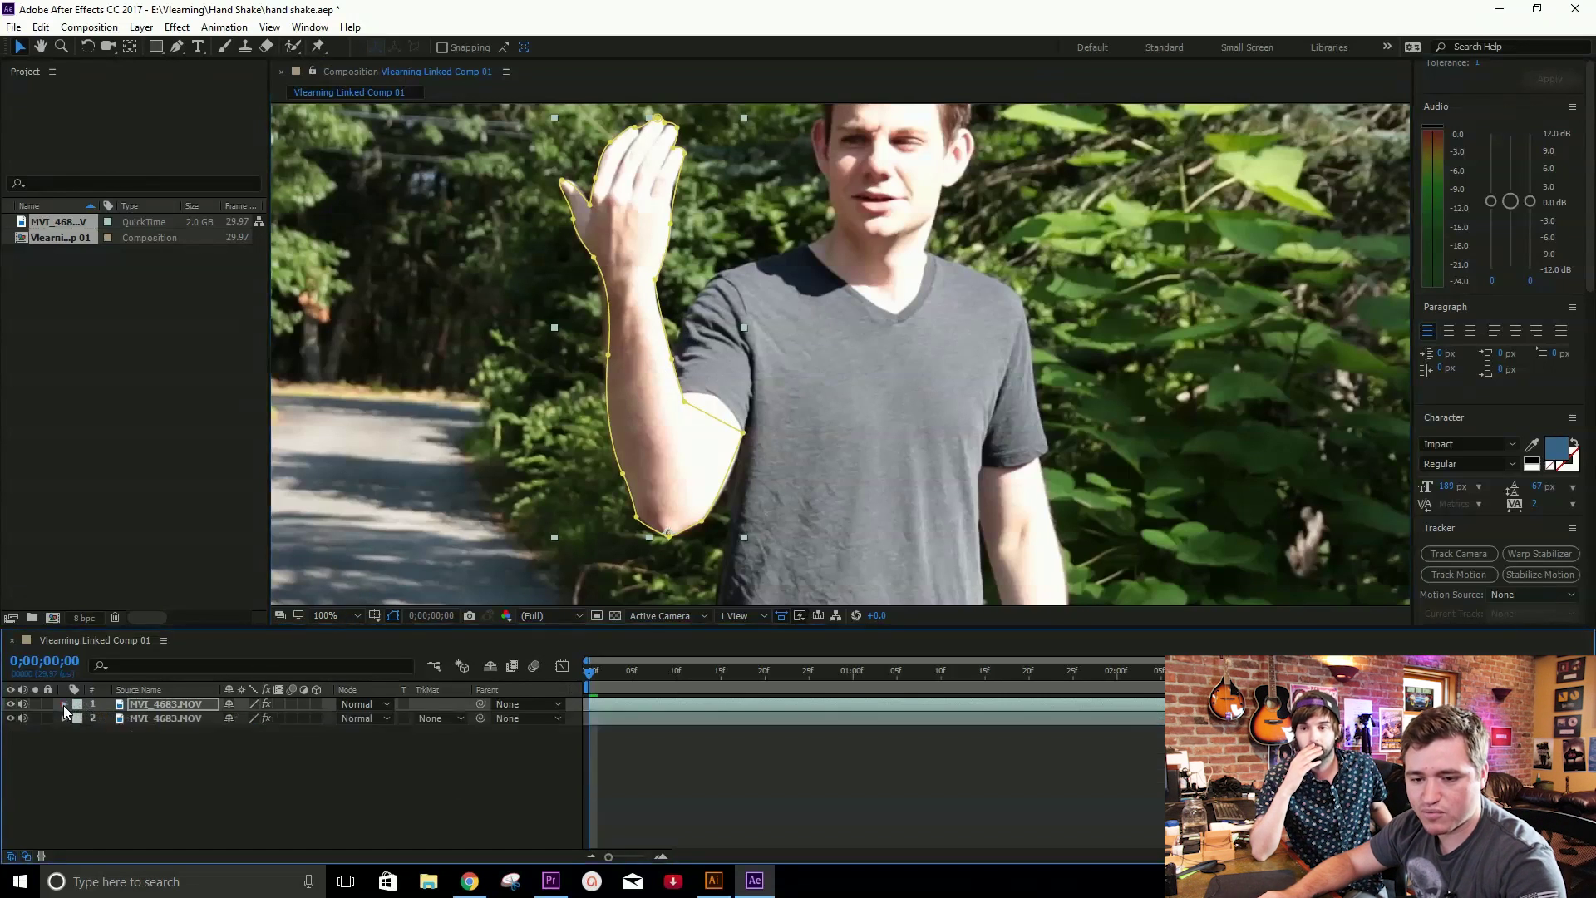
{"action": "left_click", "coordinate": [65, 704]}
{"action": "left_click", "coordinate": [80, 732]}
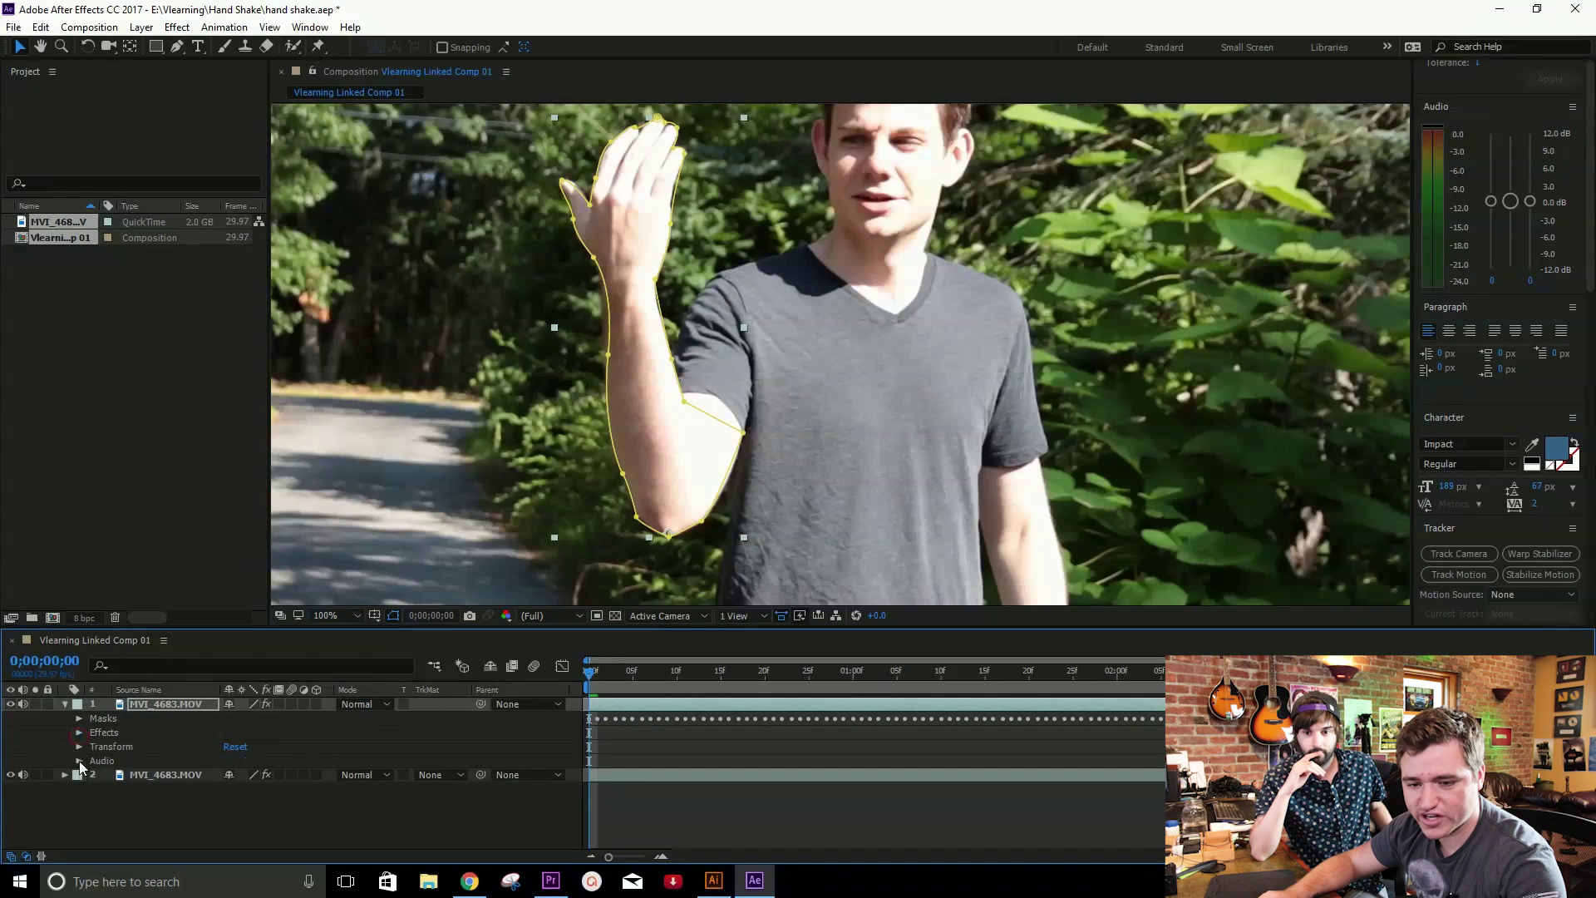
{"action": "left_click", "coordinate": [80, 748]}
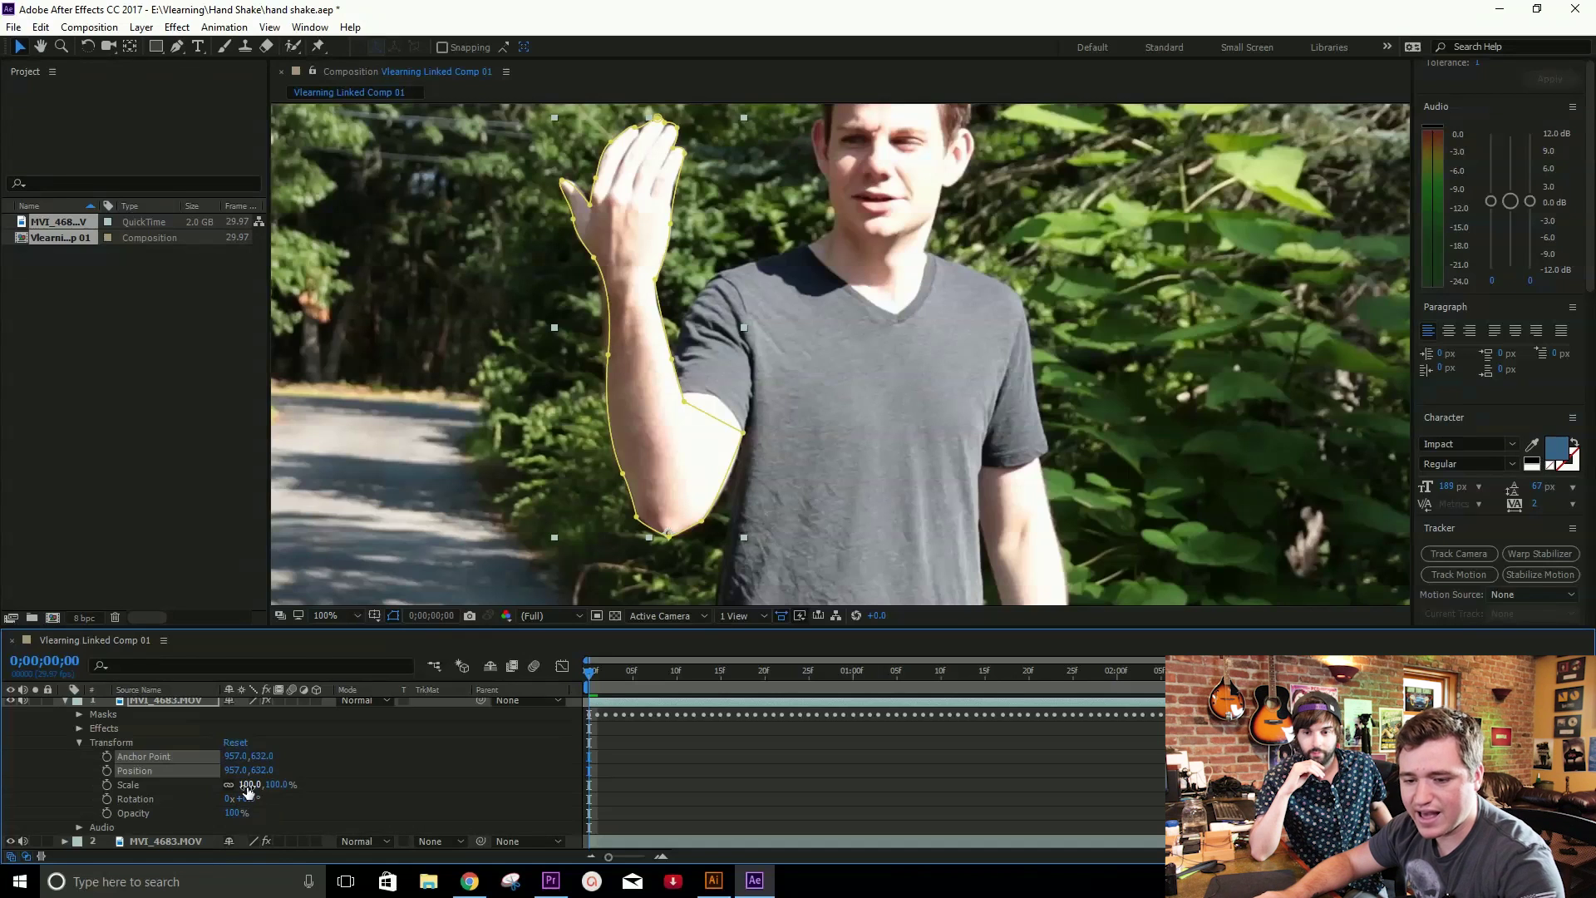
{"action": "mouse_move", "coordinate": [247, 801]}
{"action": "left_mouse_down"}
{"action": "mouse_move", "coordinate": [274, 797]}
{"action": "mouse_move", "coordinate": [223, 798]}
{"action": "left_mouse_up"}
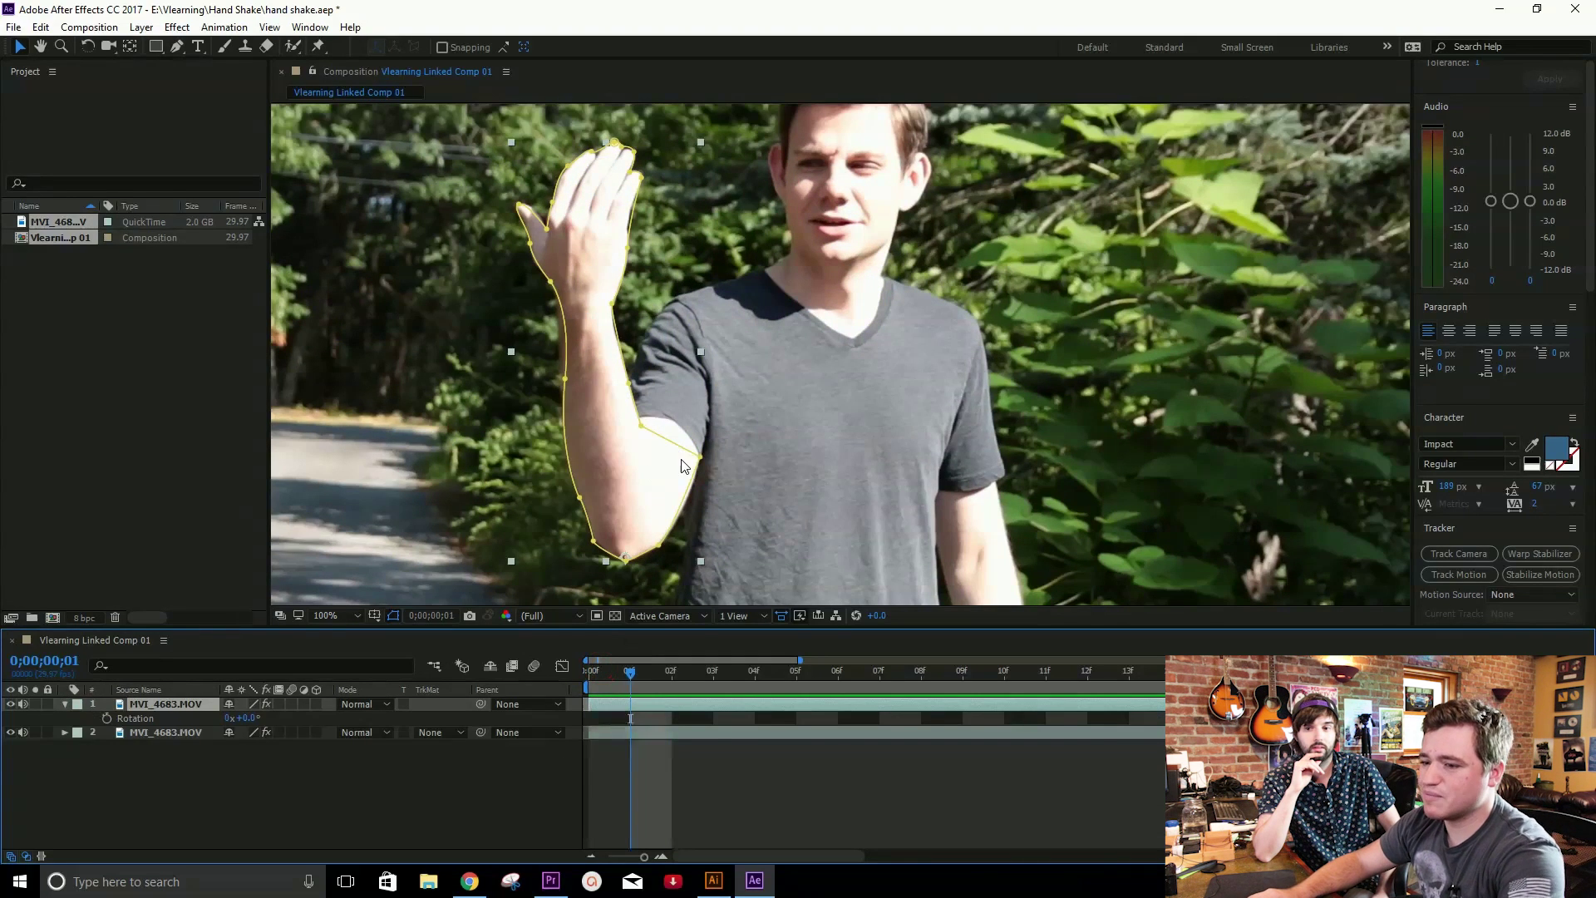
Pull the mask point at the sleeve side of the upper arm in towards the forearm at the first frame
{"action": "left_click", "coordinate": [702, 458]}
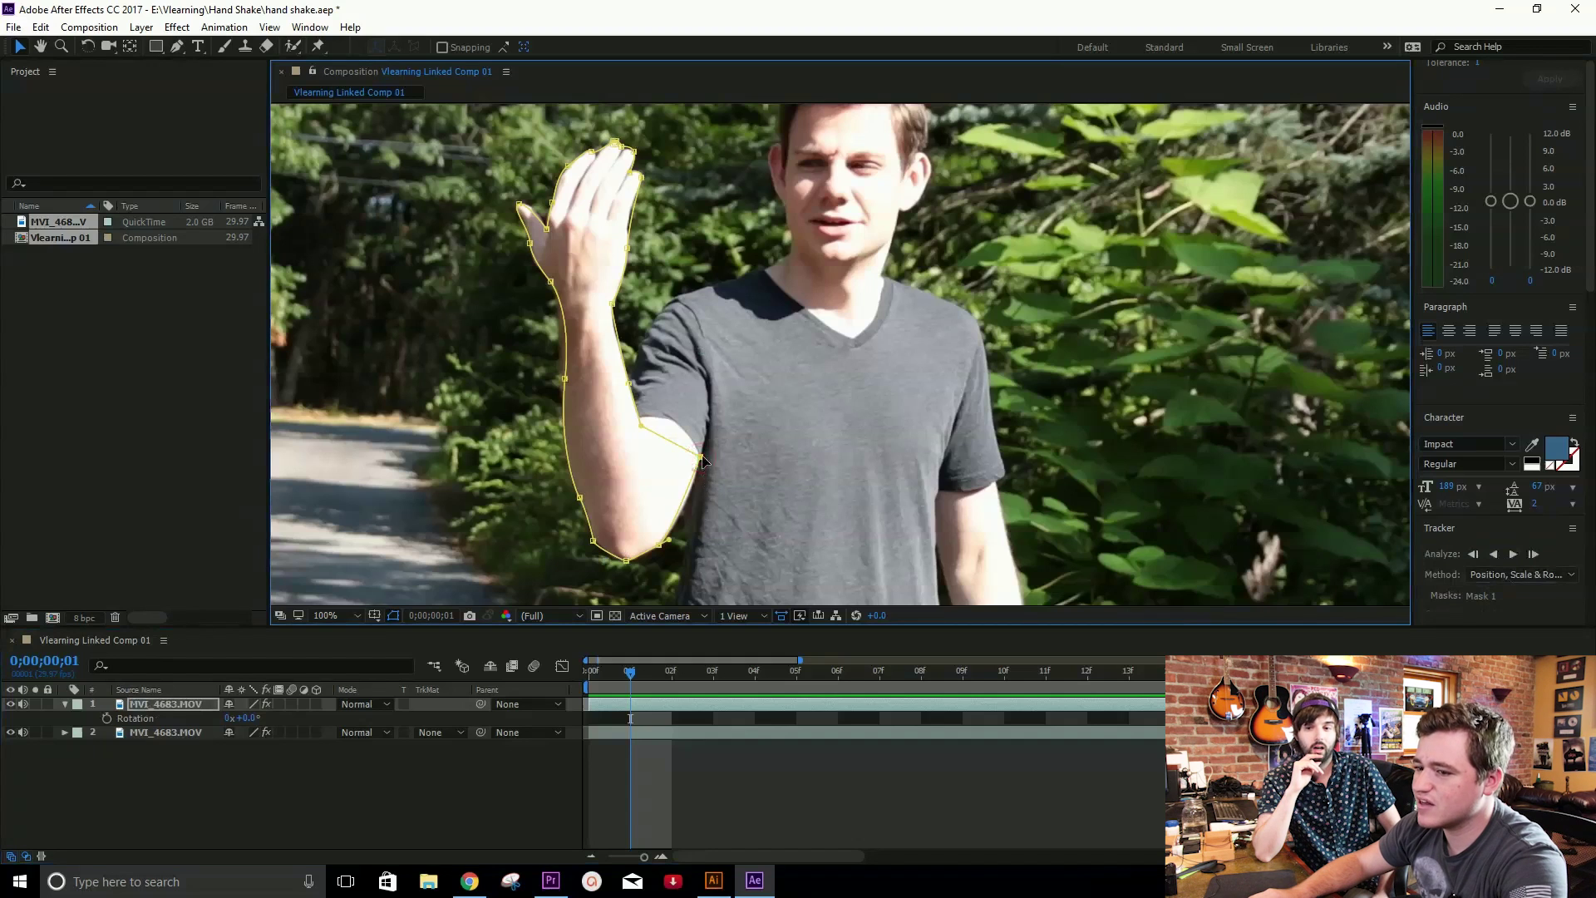
{"action": "left_click_drag", "start_coordinate": [702, 457], "coordinate": [661, 475]}
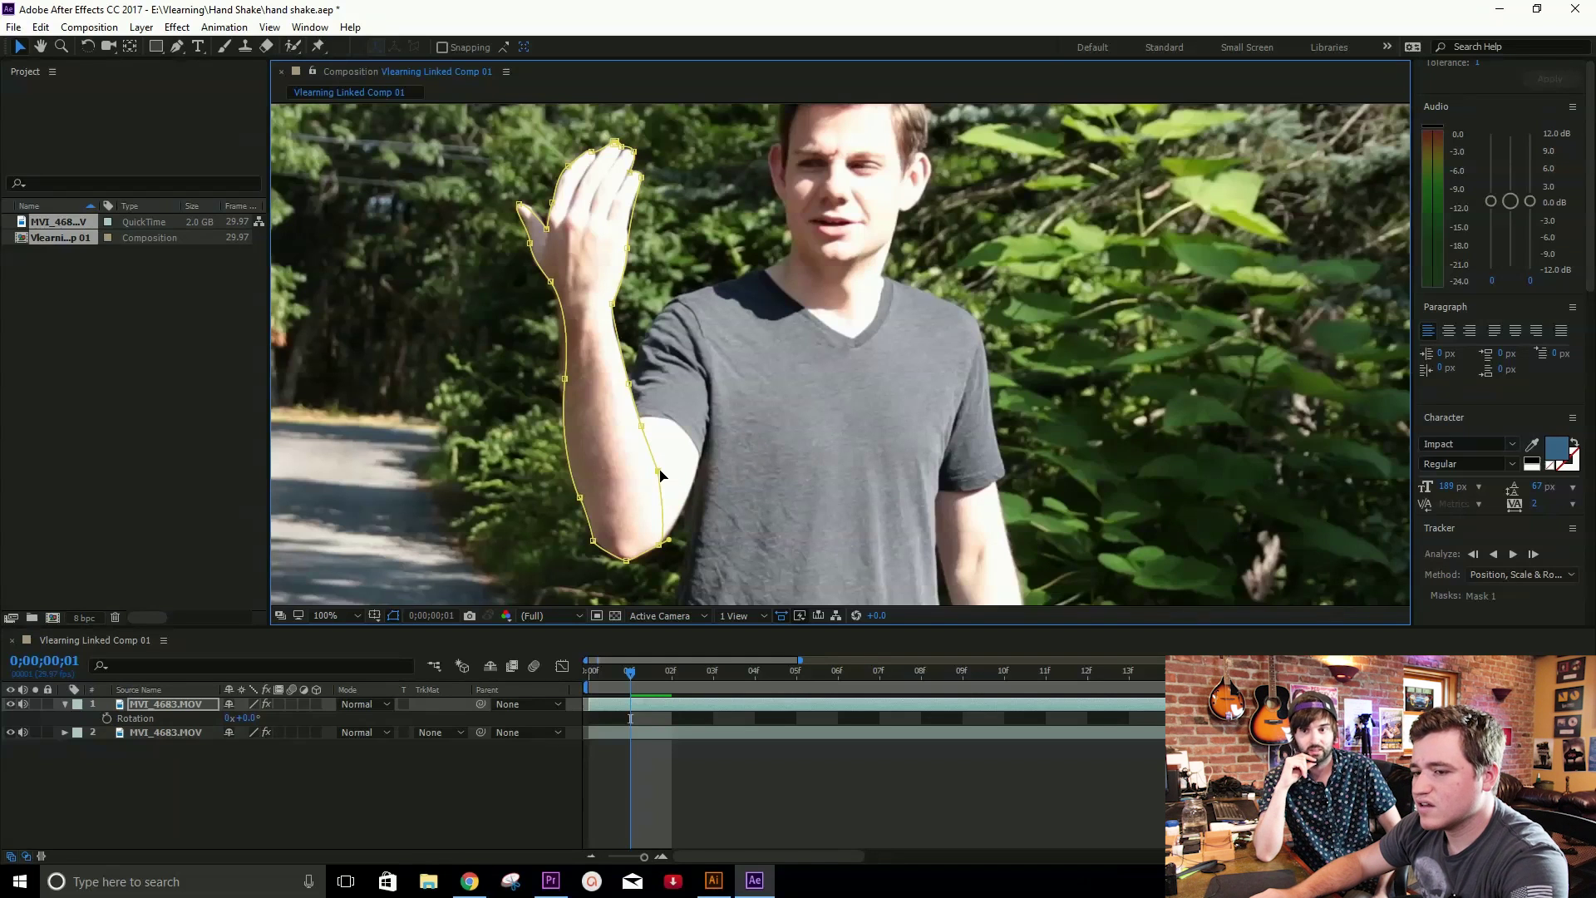
{"action": "left_click_drag", "start_coordinate": [661, 474], "coordinate": [702, 456]}
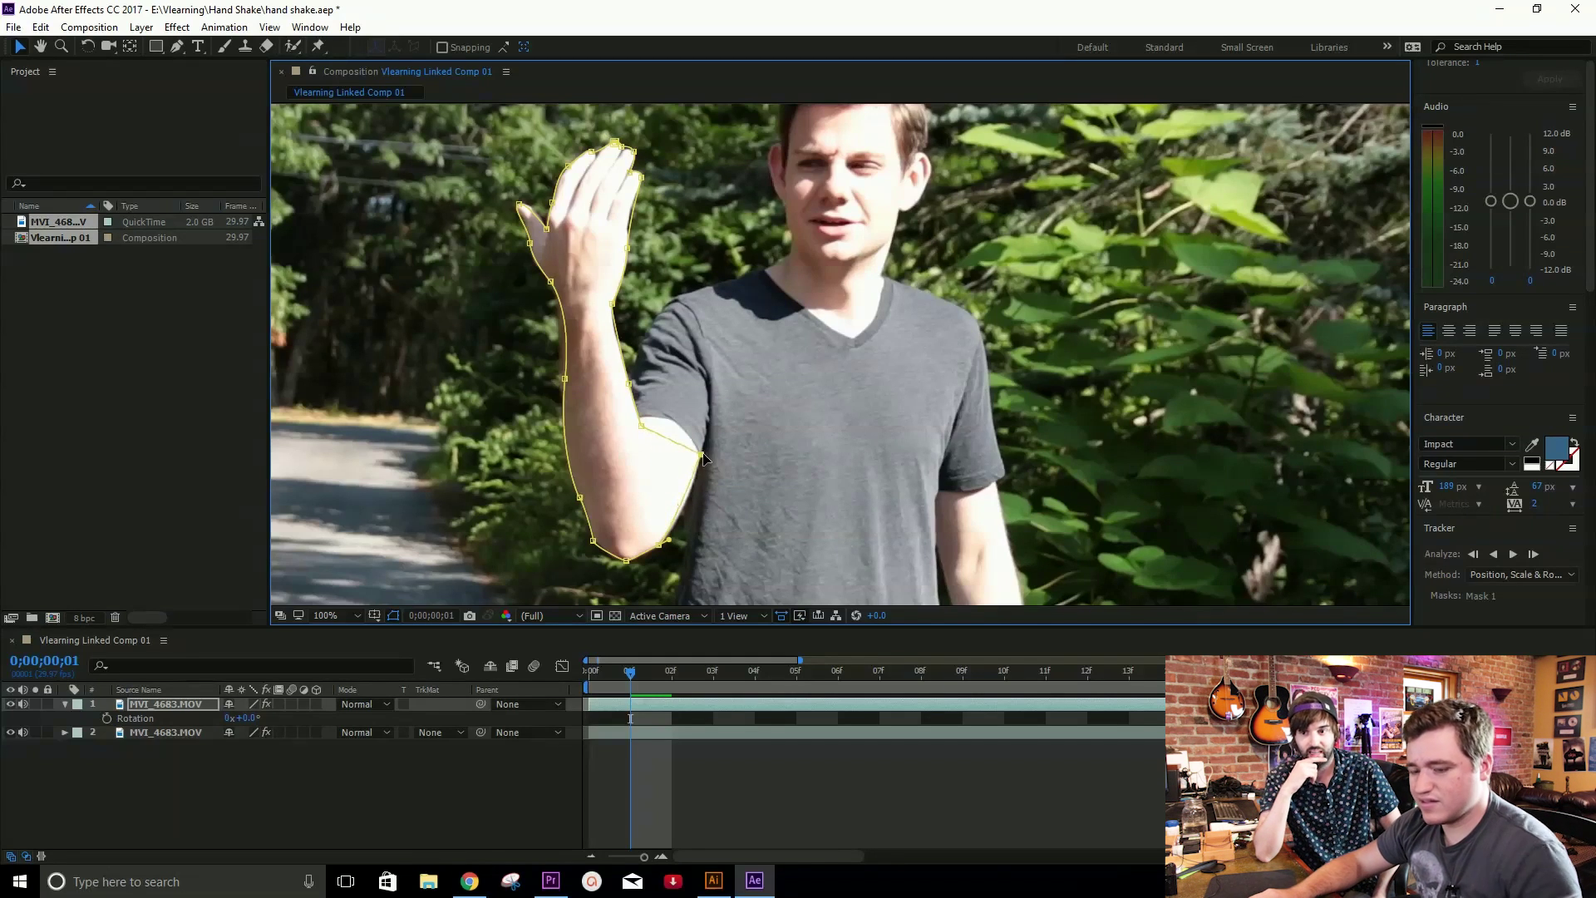
{"action": "left_click_drag", "start_coordinate": [632, 668], "coordinate": [537, 683]}
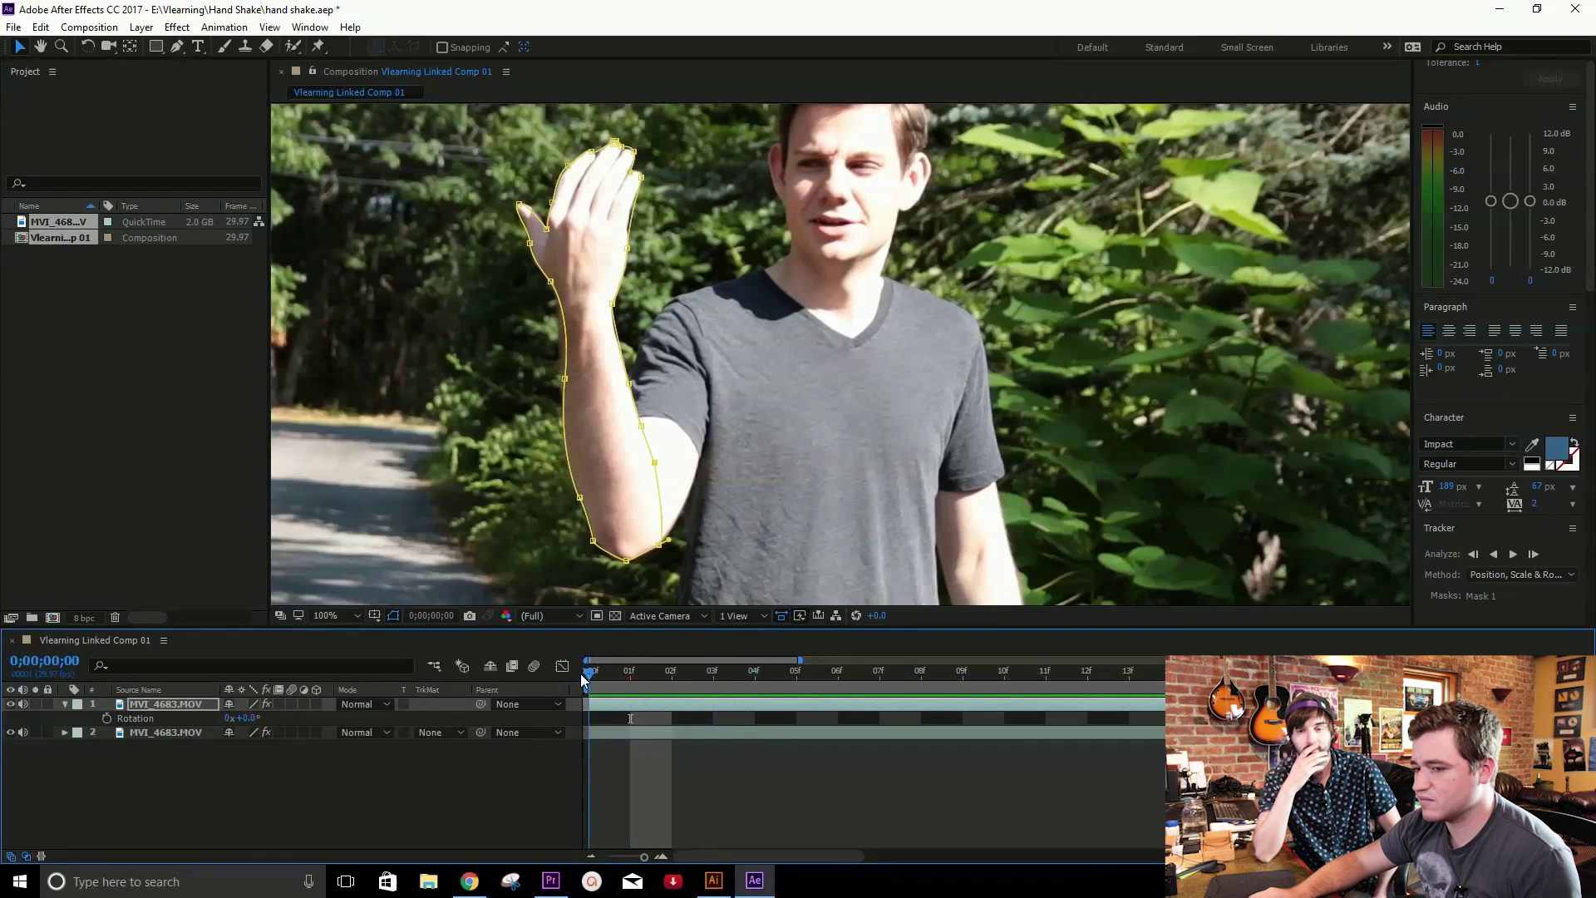
{"action": "left_click_drag", "start_coordinate": [582, 673], "coordinate": [770, 689]}
{"action": "key", "text": "Home"}
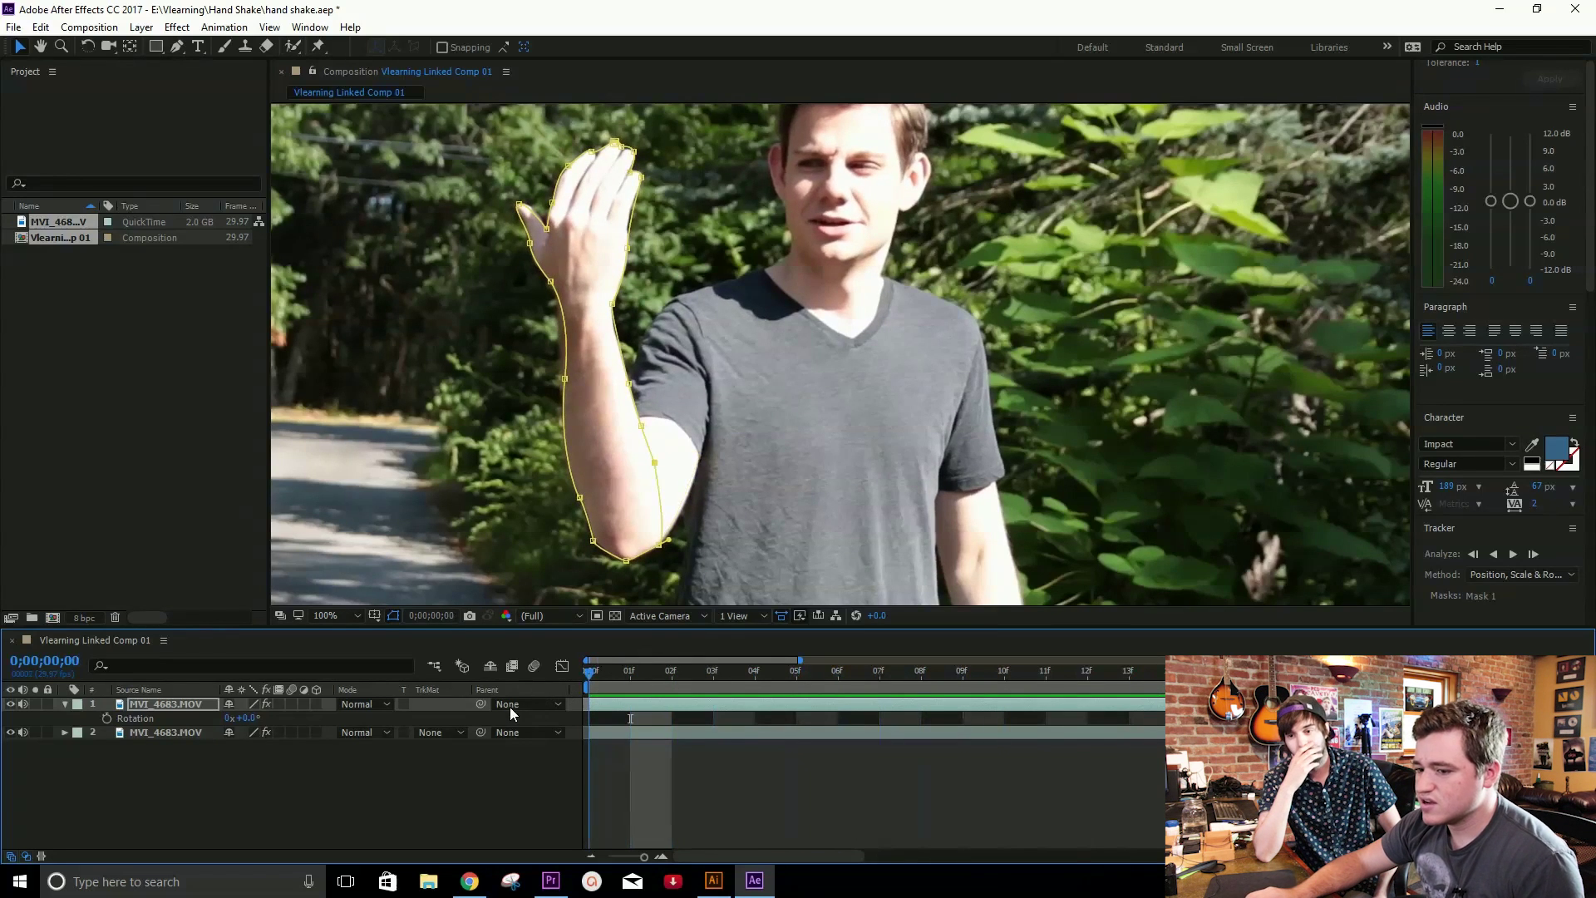
{"action": "left_click", "coordinate": [592, 670]}
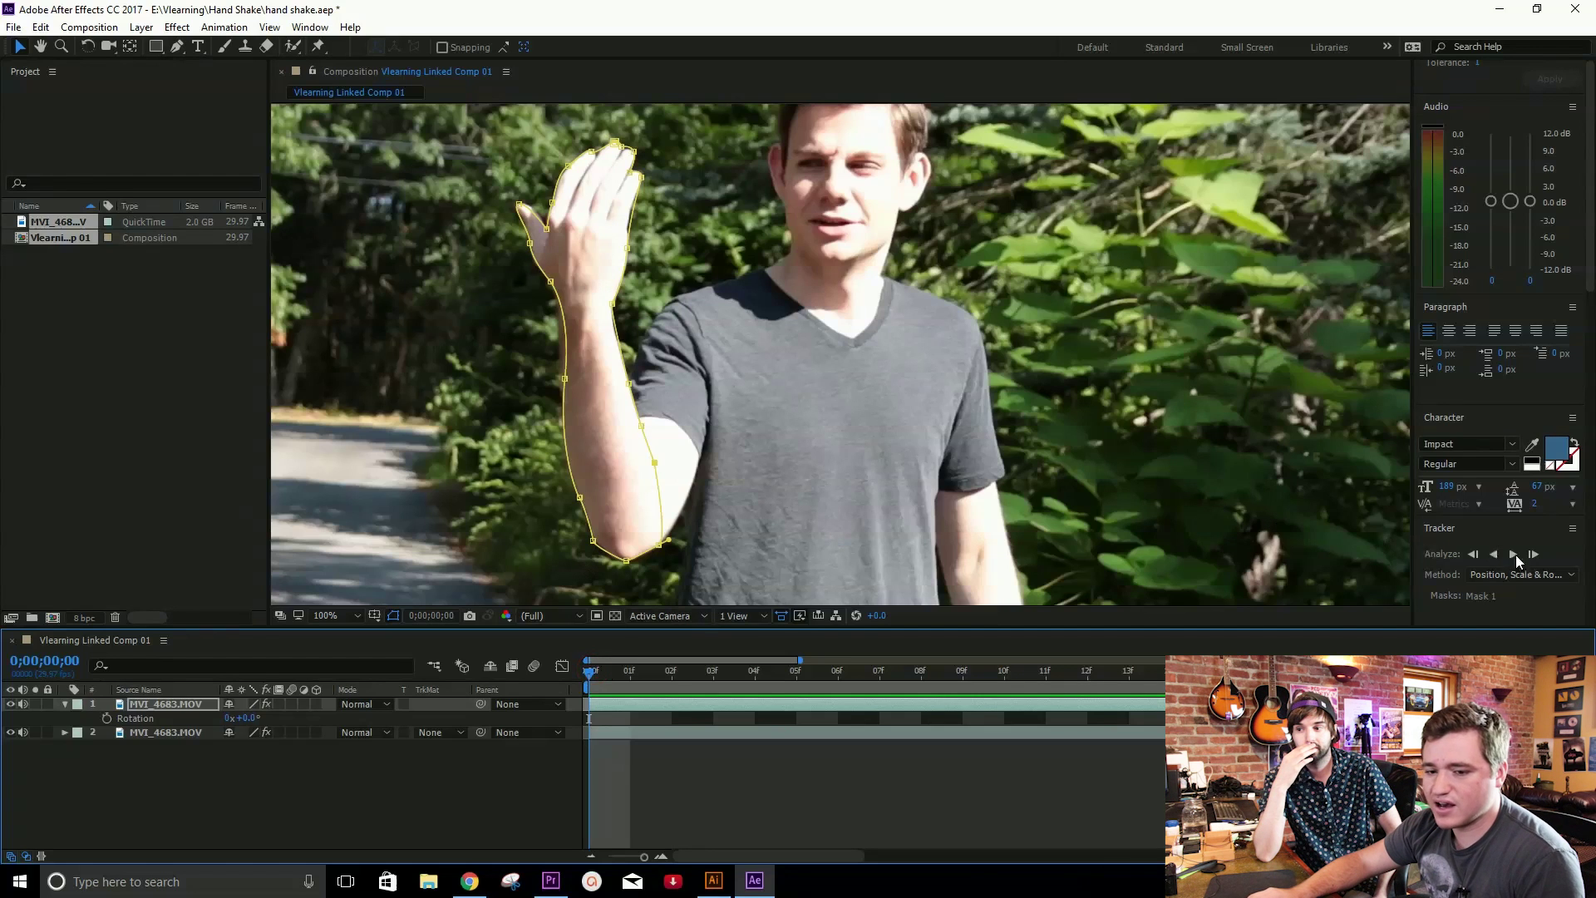
Track the adjusted arm mask forward through the clip again and return to the first frame
{"action": "key", "text": "m"}
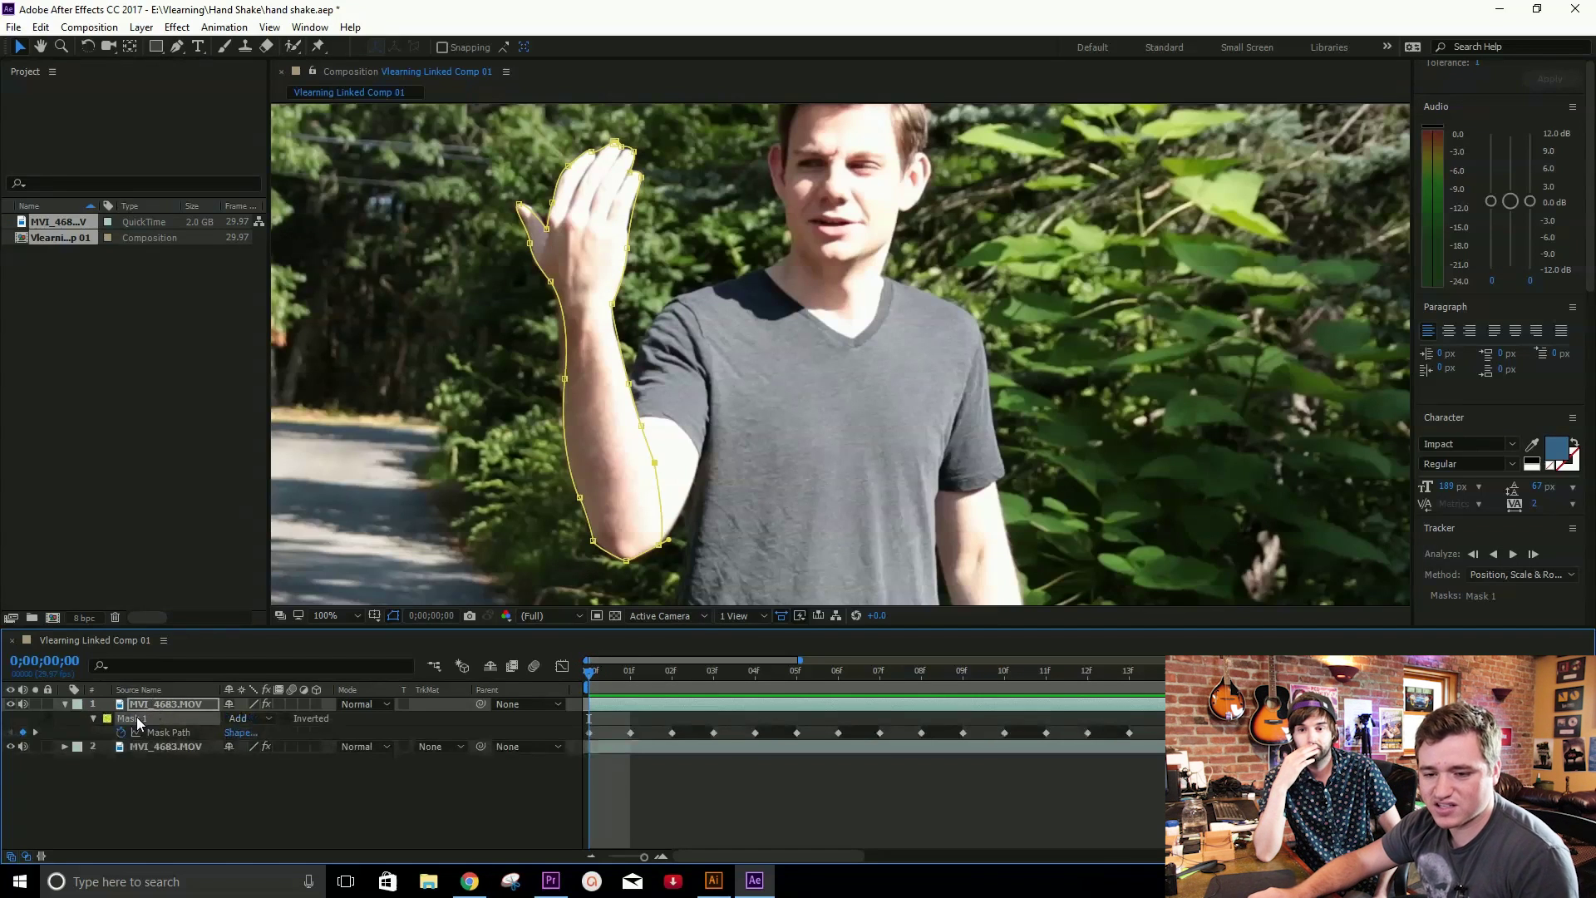
{"action": "left_click", "coordinate": [1512, 555]}
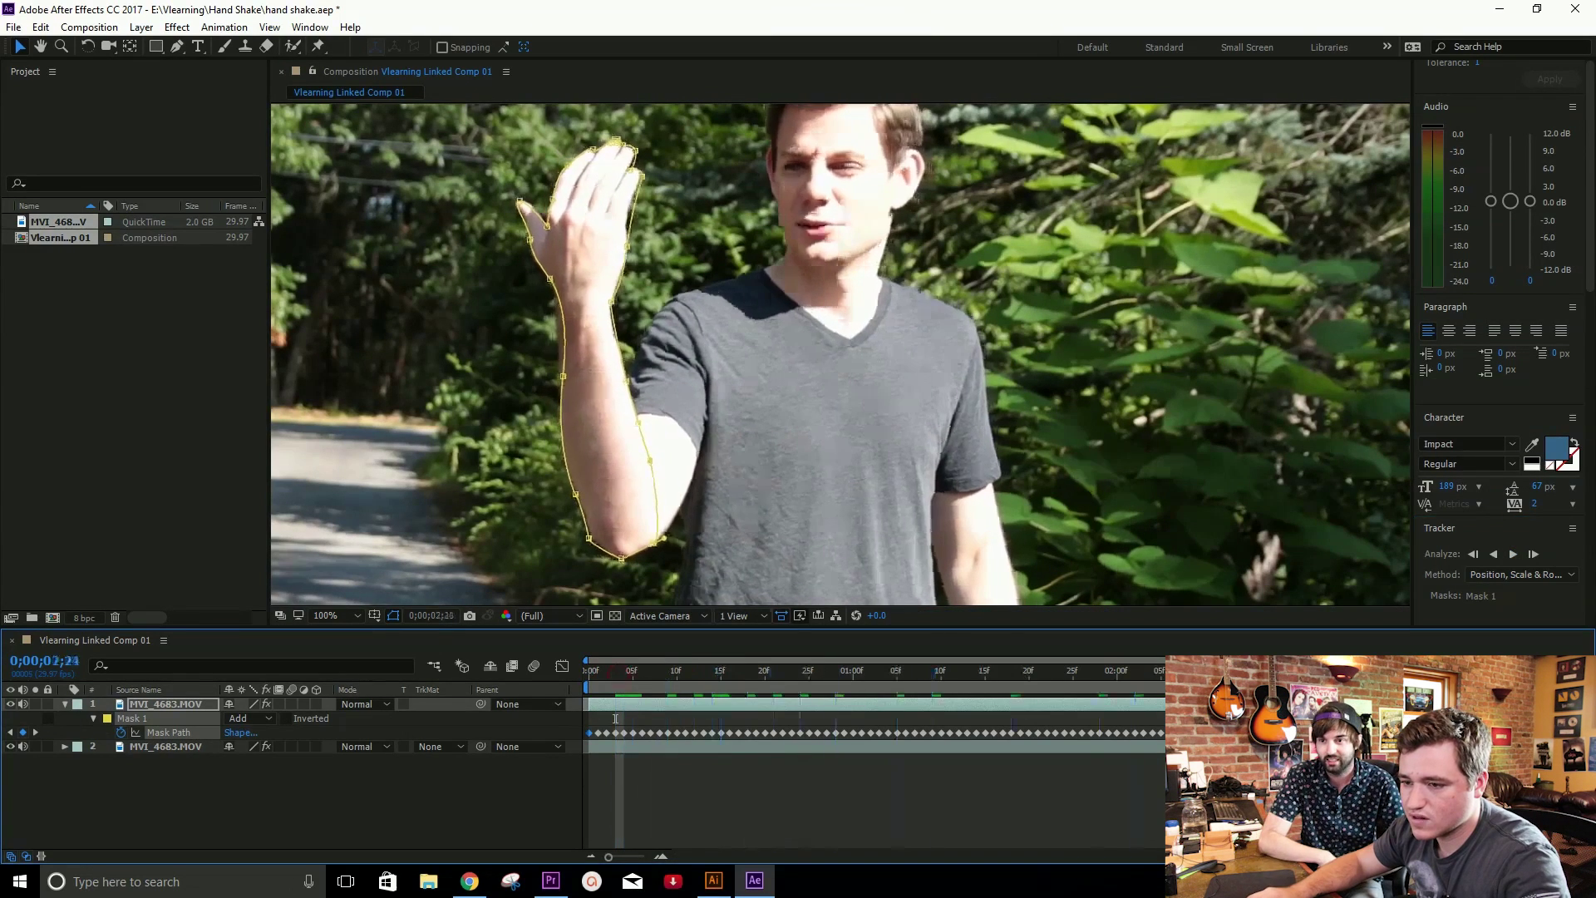
{"action": "key", "text": "Home"}
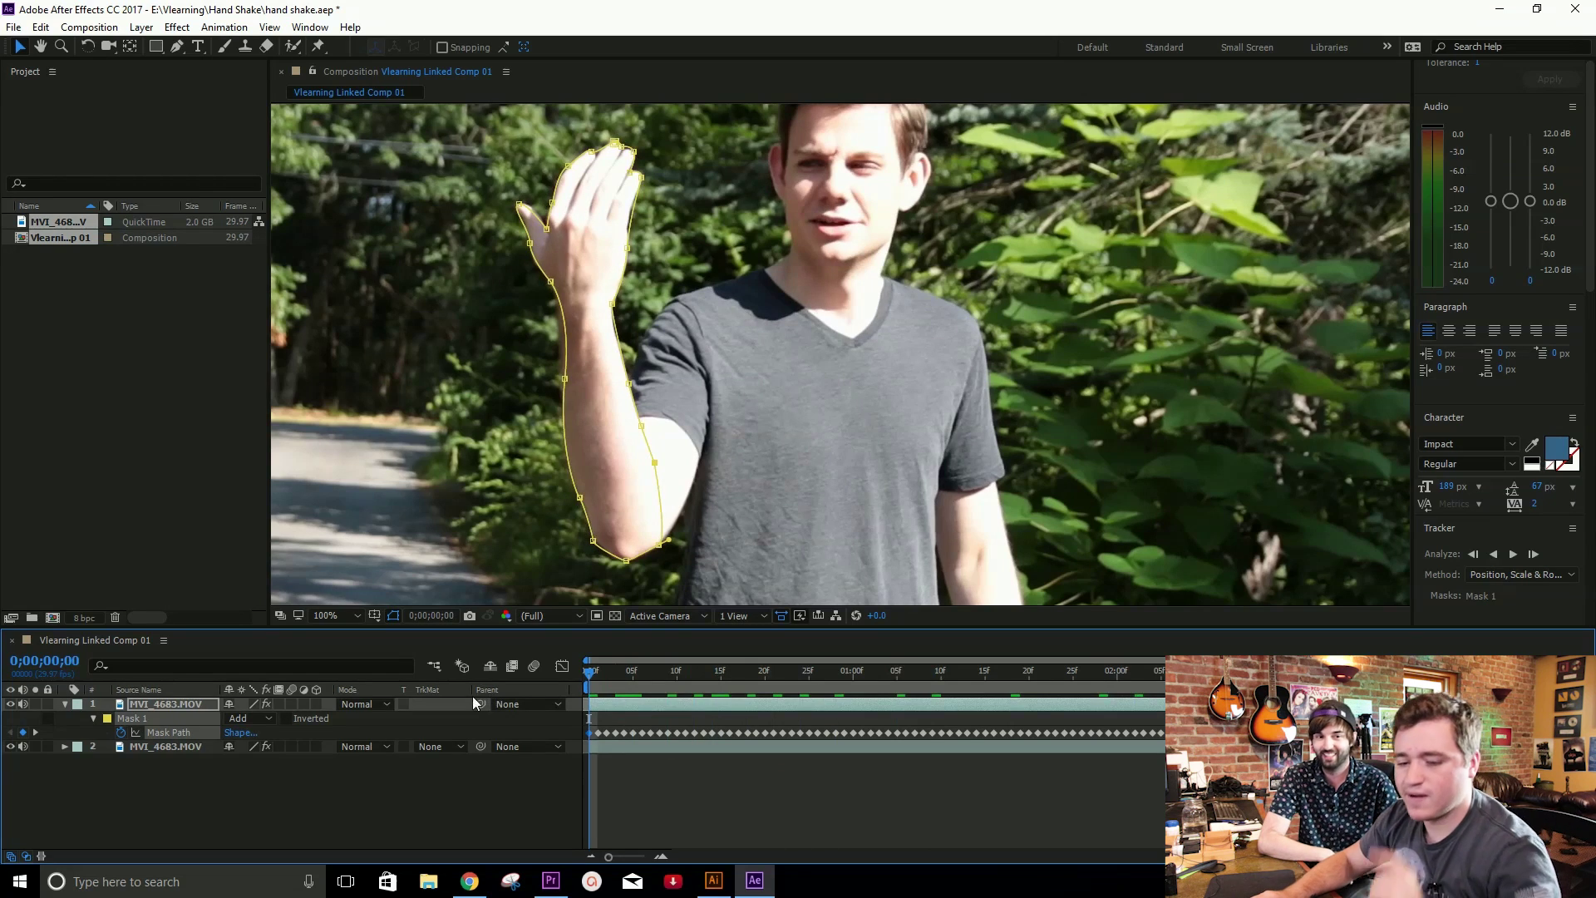
Reveal the arm layer's Rotation and try rotating the arm to -10 degrees, restoring it after the test
{"action": "left_click", "coordinate": [261, 795]}
{"action": "left_click", "coordinate": [181, 705]}
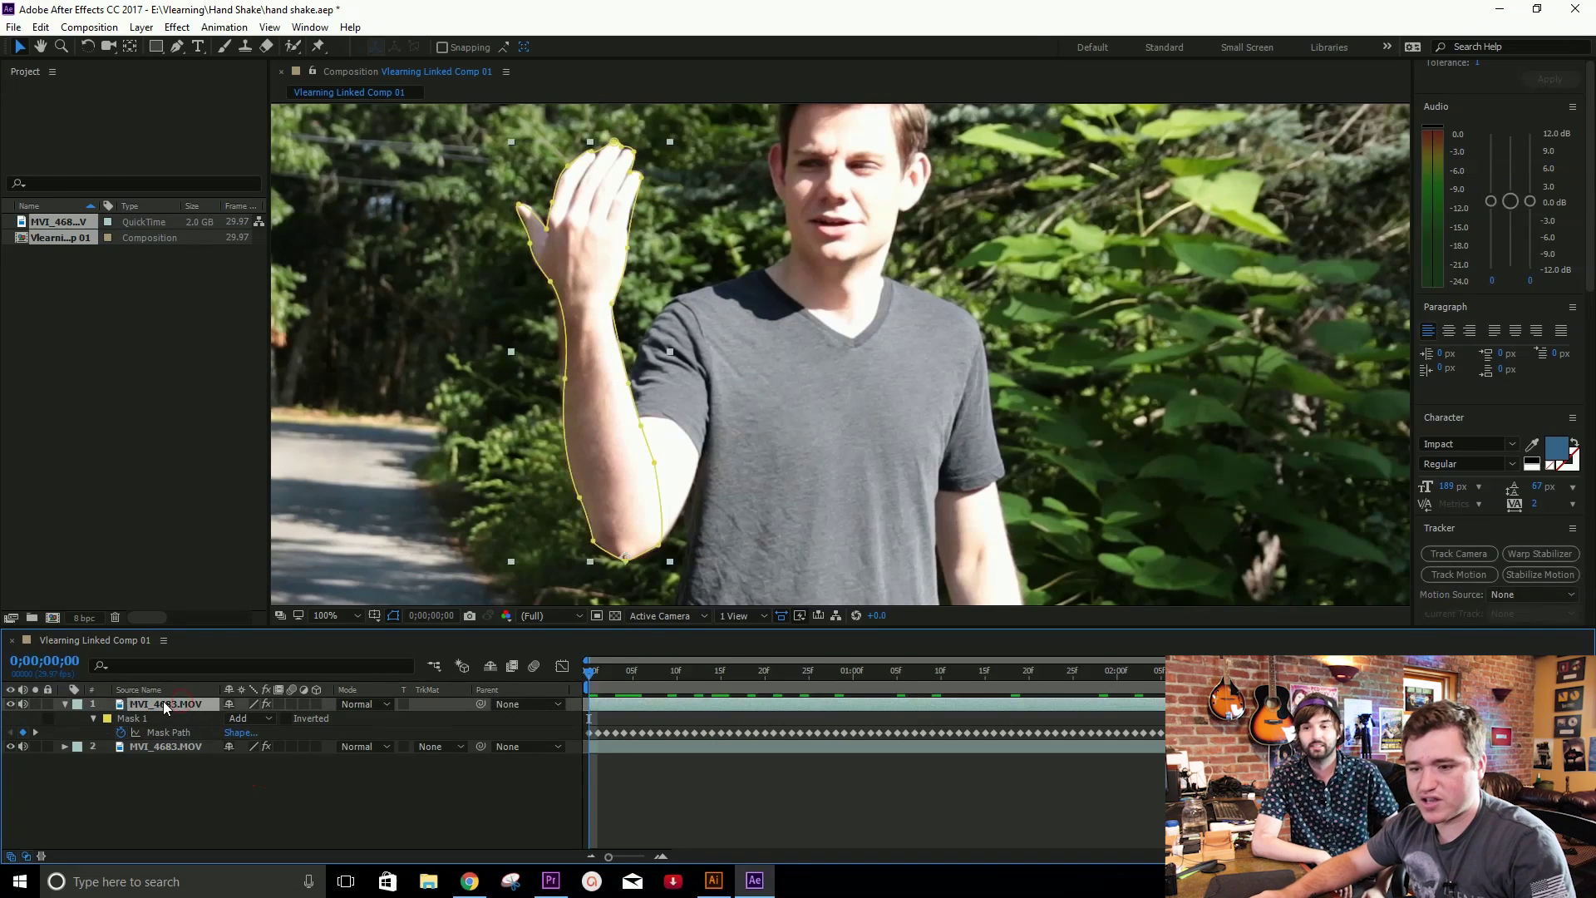
{"action": "key", "text": "r"}
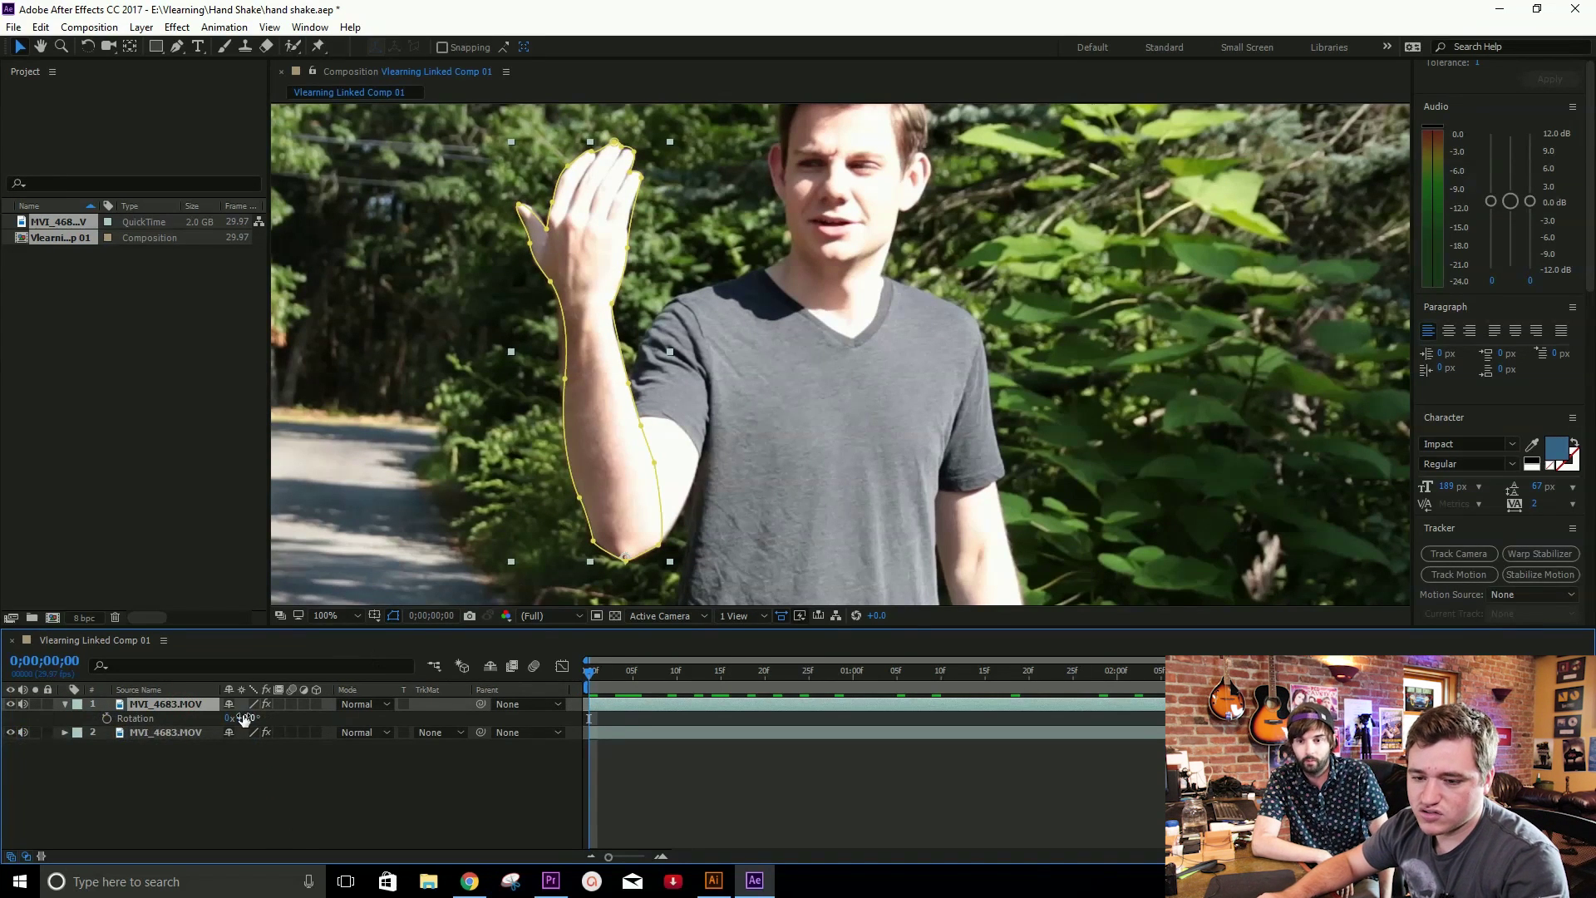
{"action": "mouse_move", "coordinate": [246, 718]}
{"action": "left_mouse_down"}
{"action": "mouse_move", "coordinate": [261, 716]}
{"action": "mouse_move", "coordinate": [233, 718]}
{"action": "mouse_move", "coordinate": [247, 723]}
{"action": "left_mouse_up"}
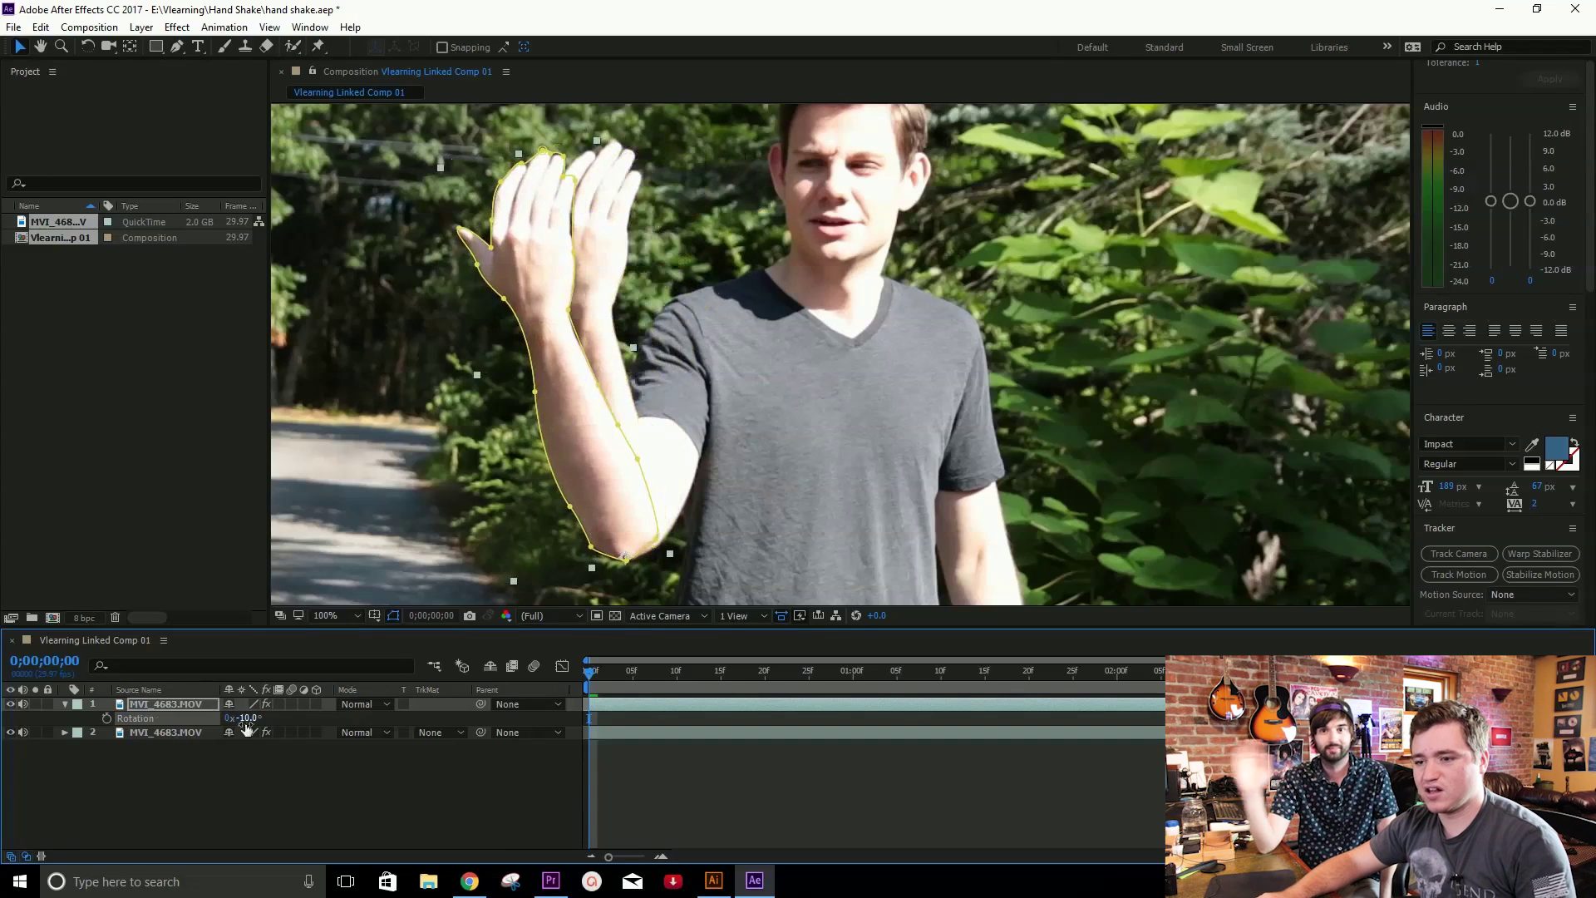
{"action": "key", "text": "ctrl+z"}
Set the arm layer's Rotation to 4 degrees at the first frame and start keyframing it there
{"action": "left_click", "coordinate": [631, 793]}
{"action": "key", "text": "="}
{"action": "key", "text": "="}
{"action": "key", "text": "="}
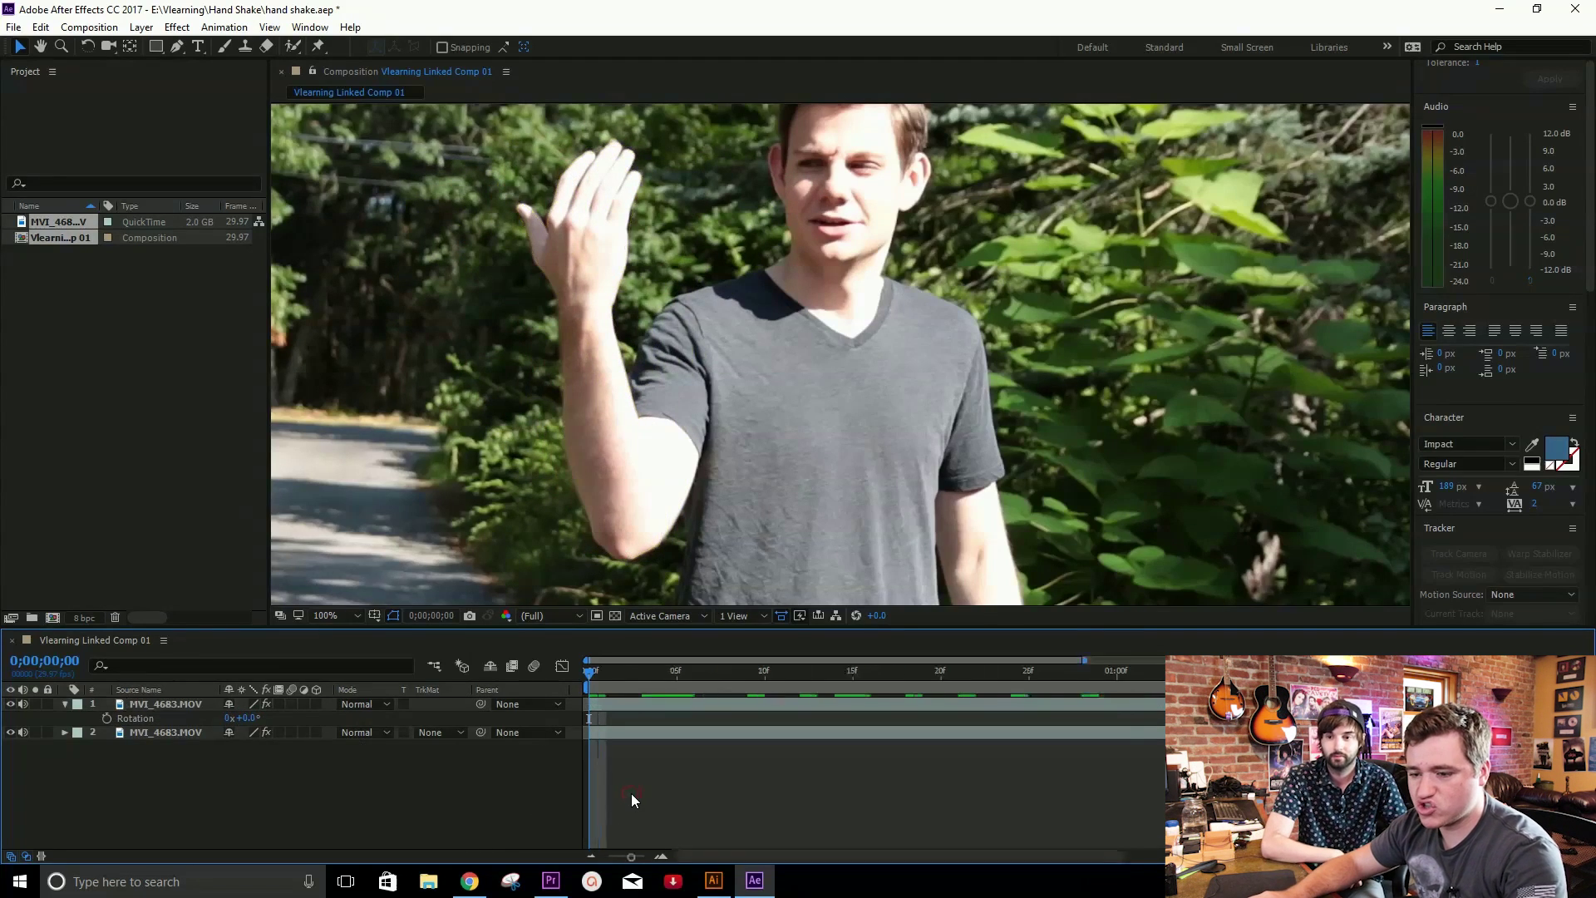
{"action": "left_click_drag", "start_coordinate": [604, 672], "coordinate": [631, 715]}
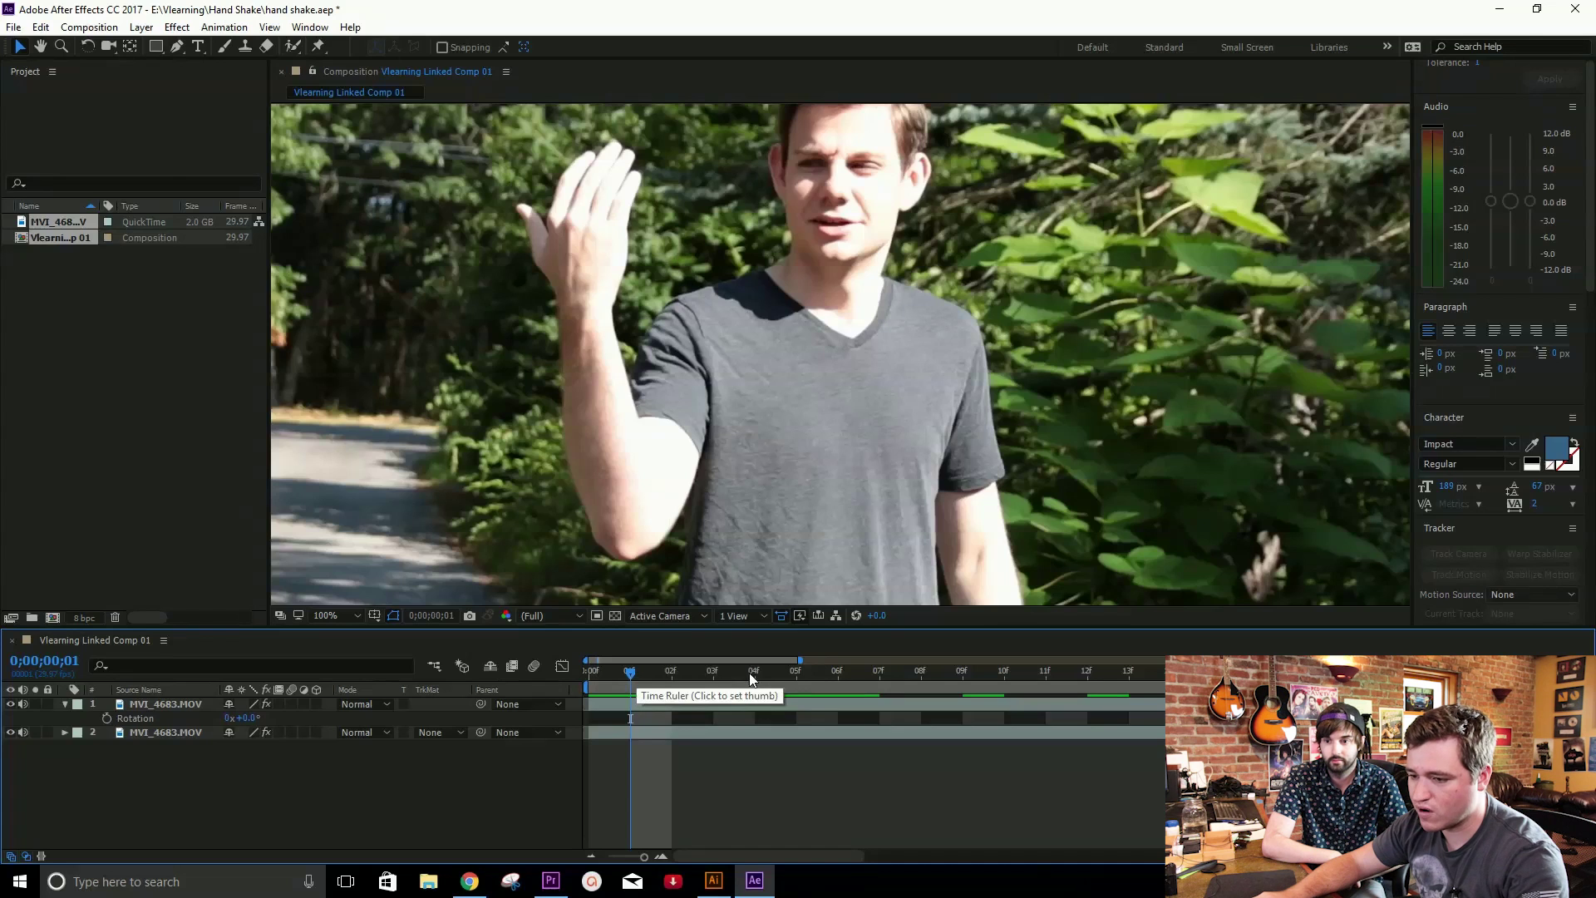
{"action": "left_click_drag", "start_coordinate": [752, 677], "coordinate": [579, 678]}
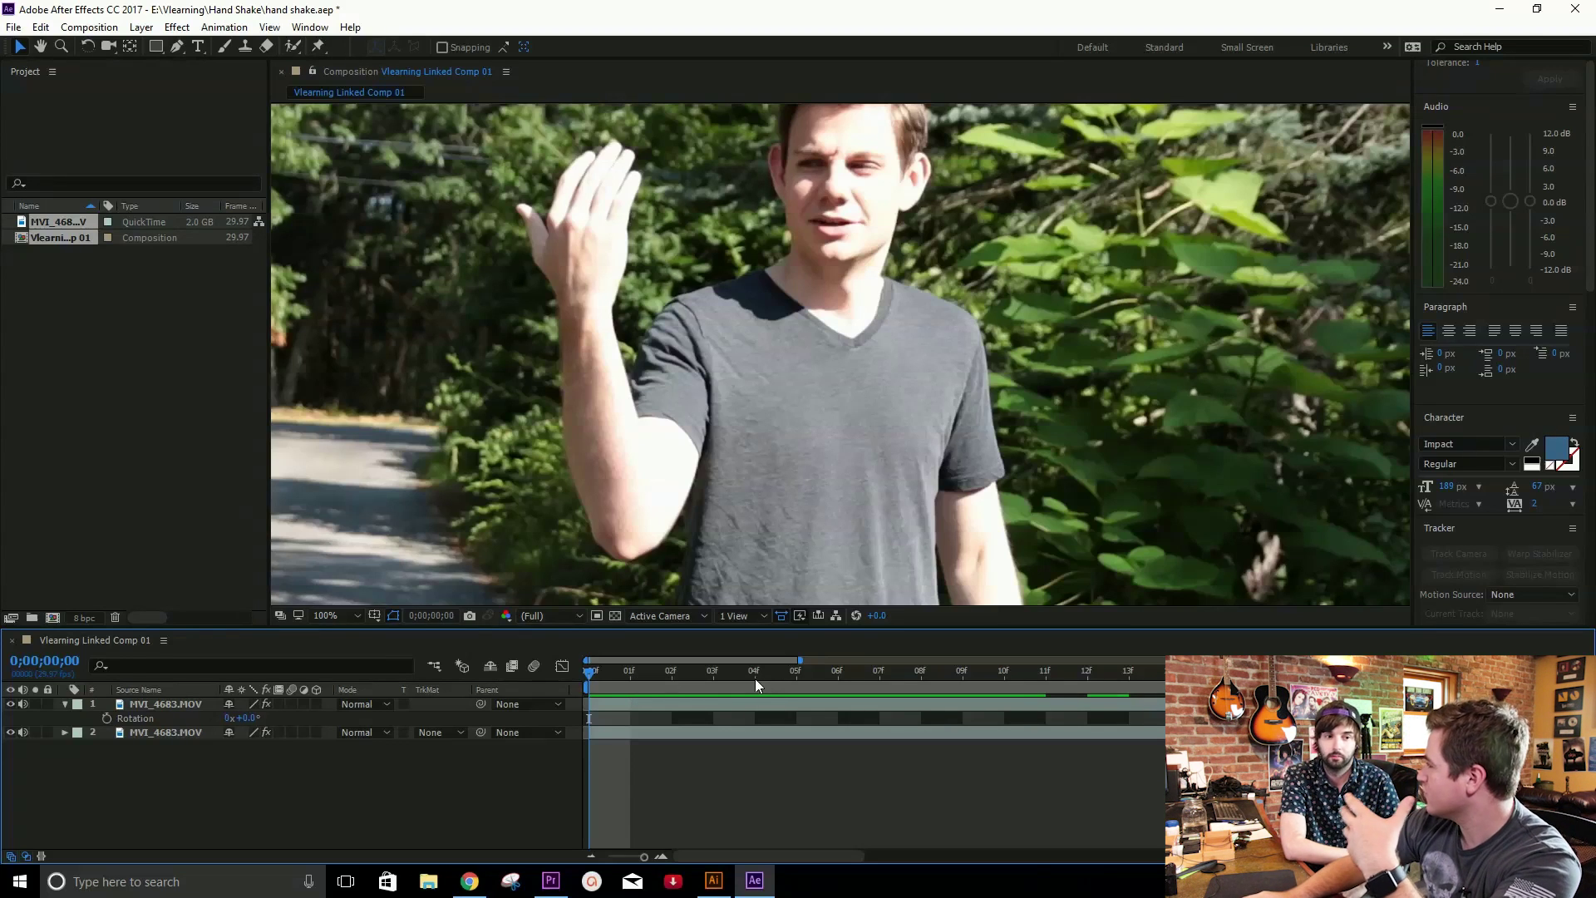
{"action": "left_click", "coordinate": [184, 704]}
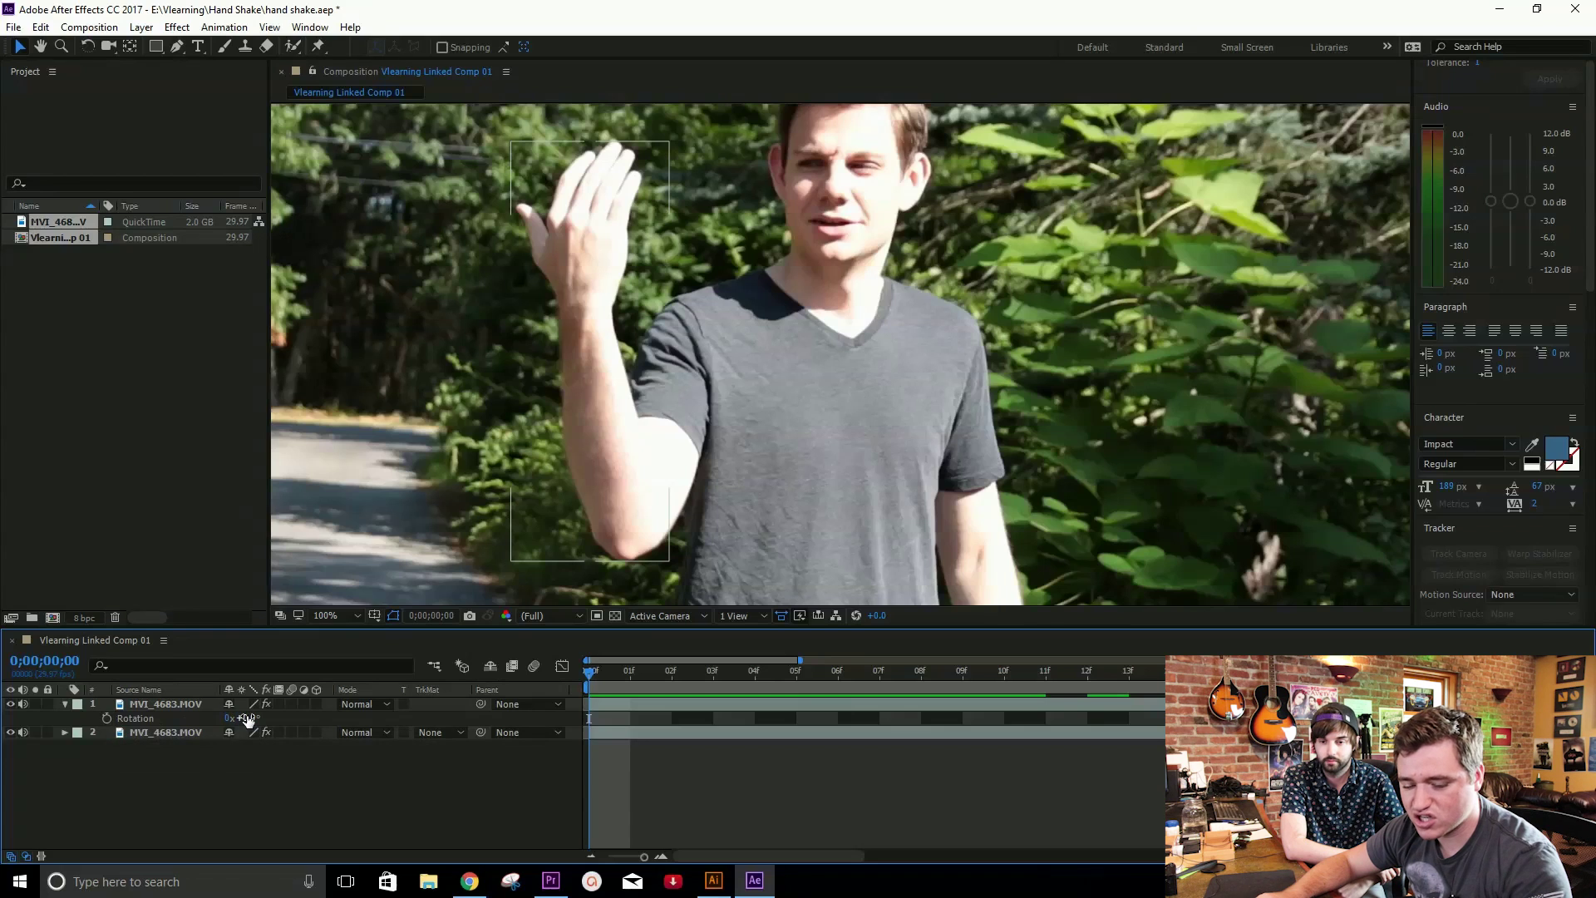
{"action": "left_click_drag", "start_coordinate": [250, 718], "coordinate": [251, 720]}
{"action": "left_click", "coordinate": [250, 719]}
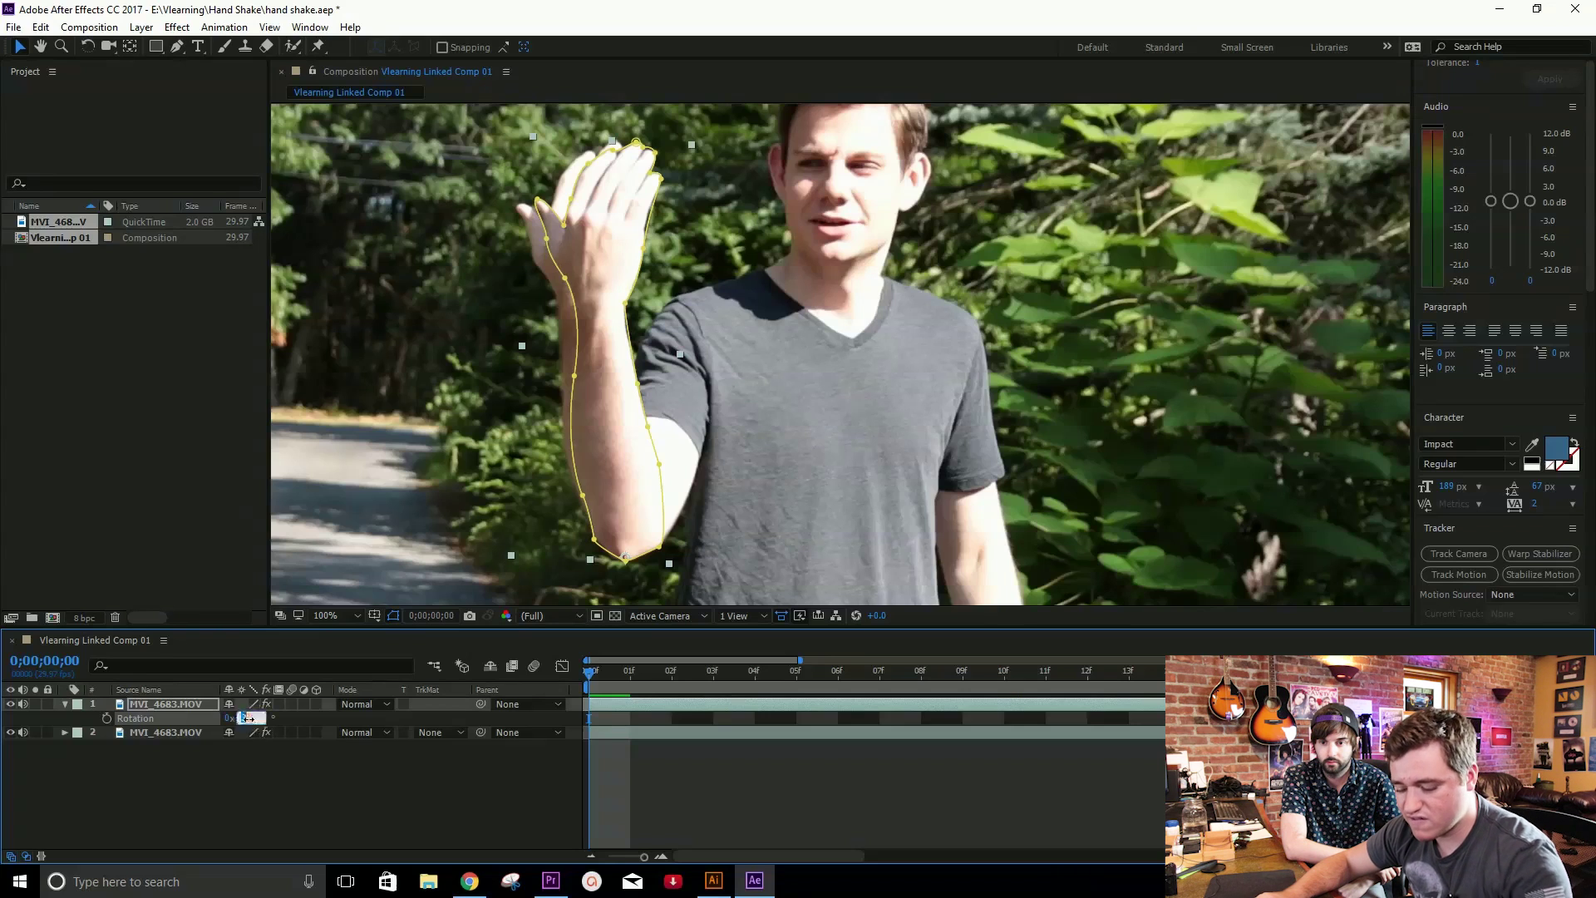
{"action": "type", "text": "4"}
{"action": "key", "text": "Return"}
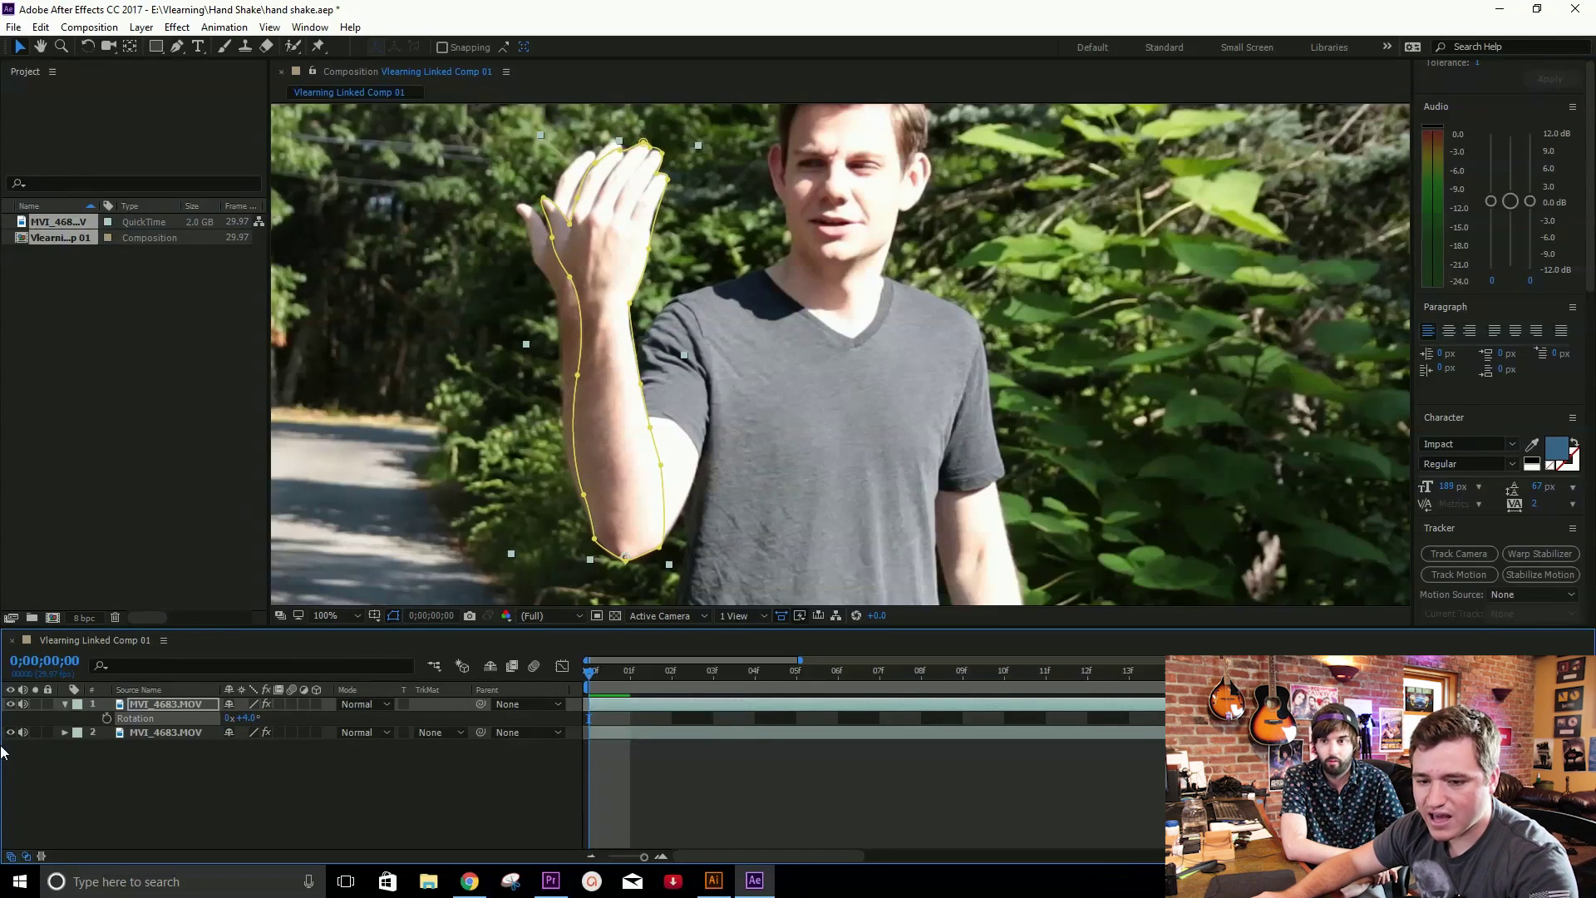
{"action": "left_click", "coordinate": [107, 718]}
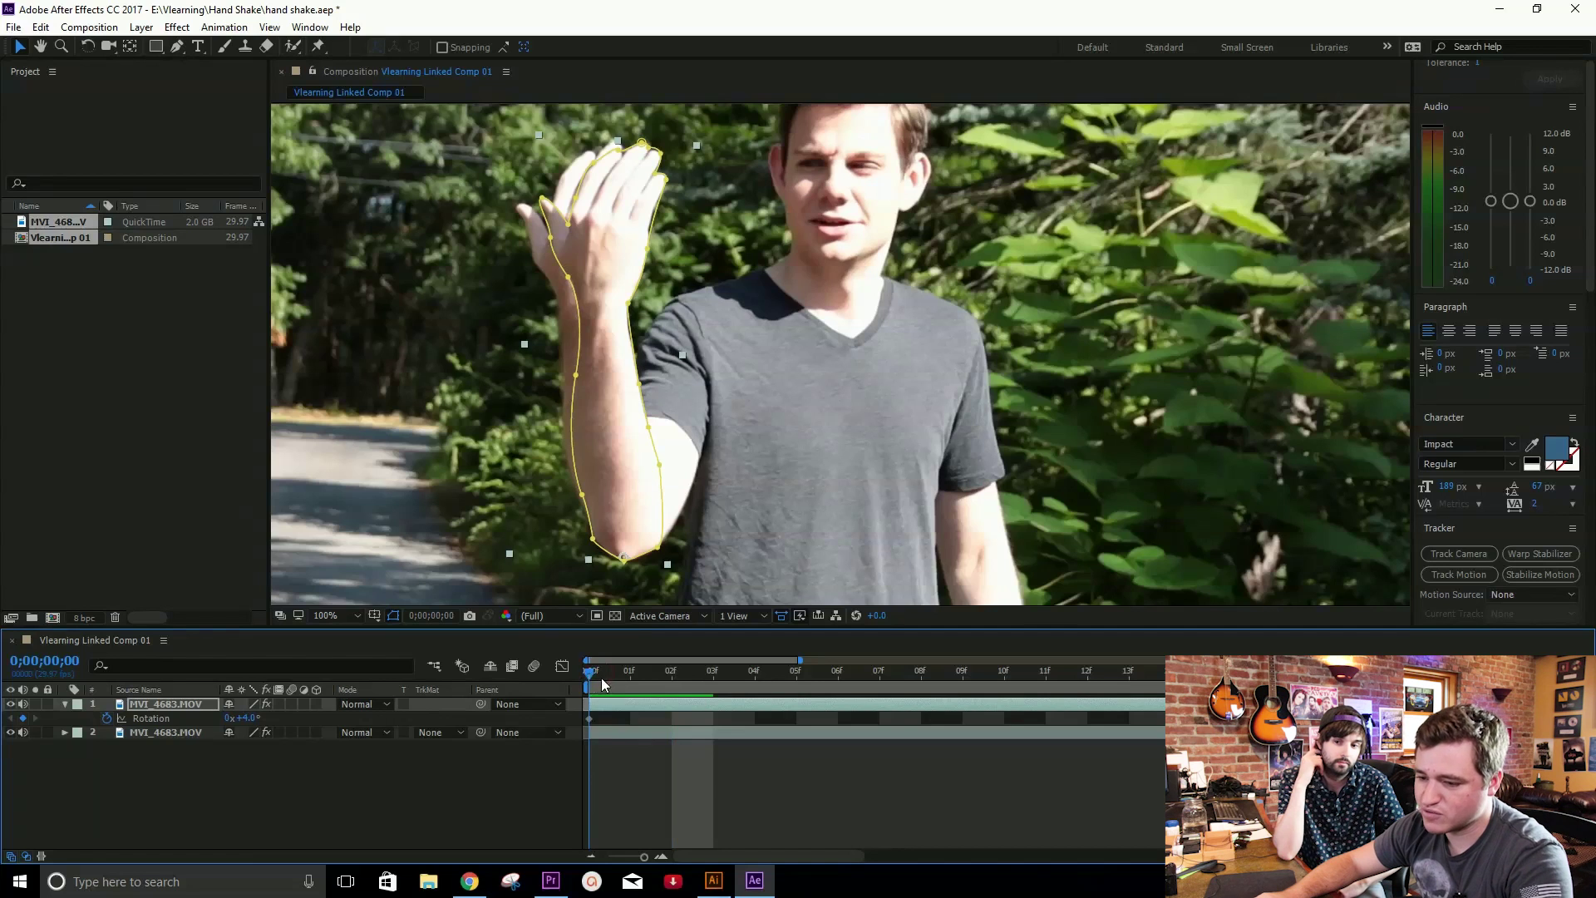
Keyframe the arm layer's Rotation at -4 degrees at frame 2 and return to the first frame
{"action": "left_click_drag", "start_coordinate": [605, 684], "coordinate": [672, 680]}
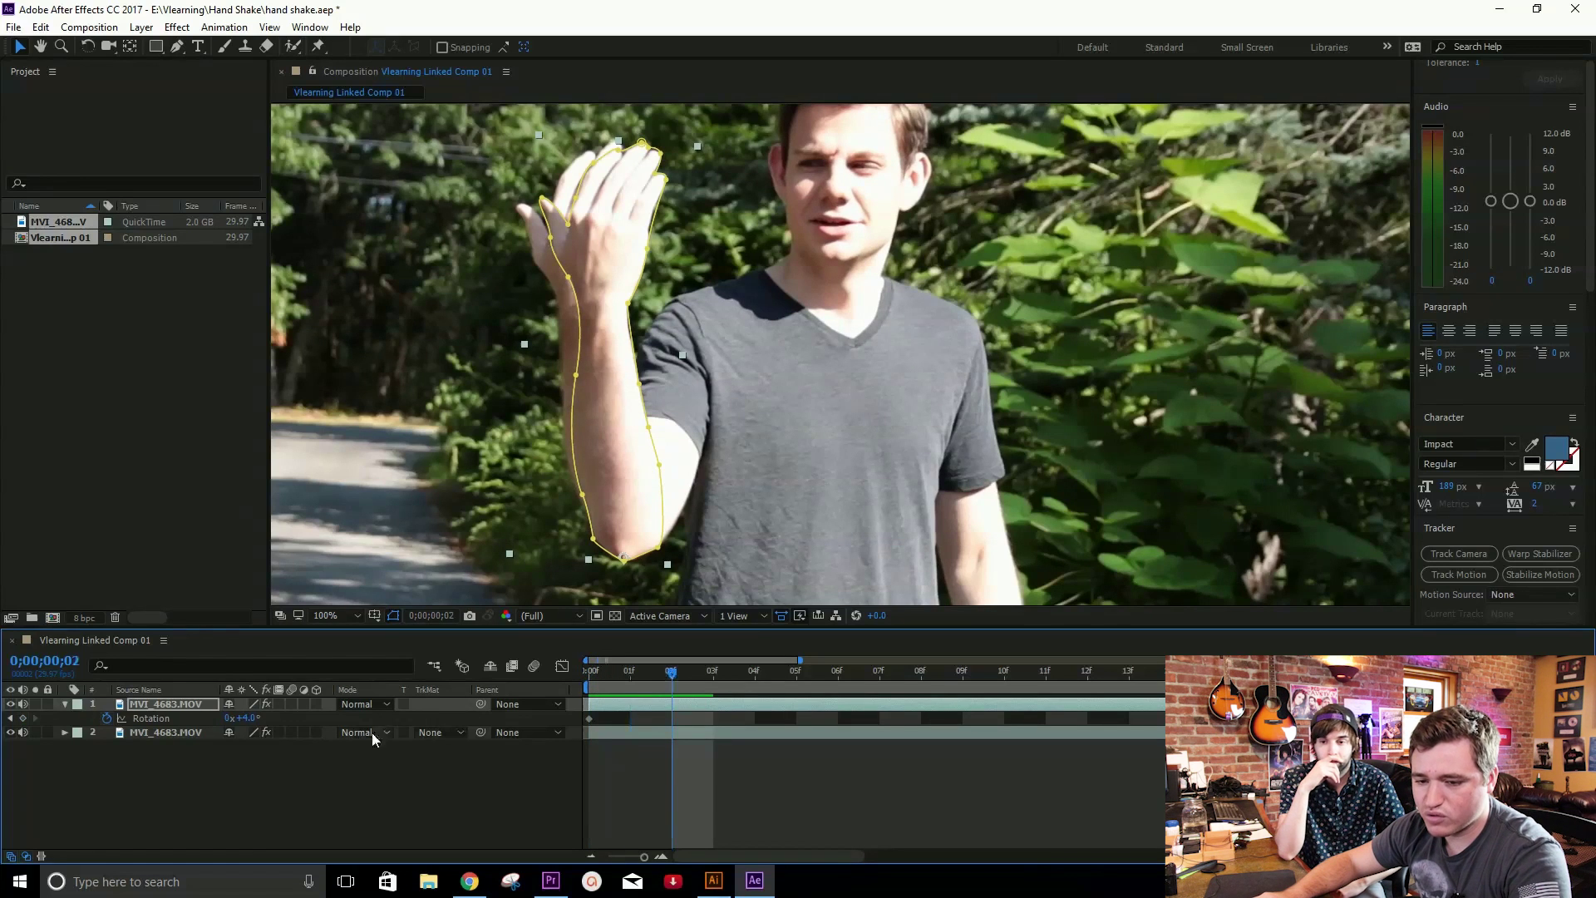
{"action": "left_click", "coordinate": [247, 718]}
{"action": "type", "text": "-4"}
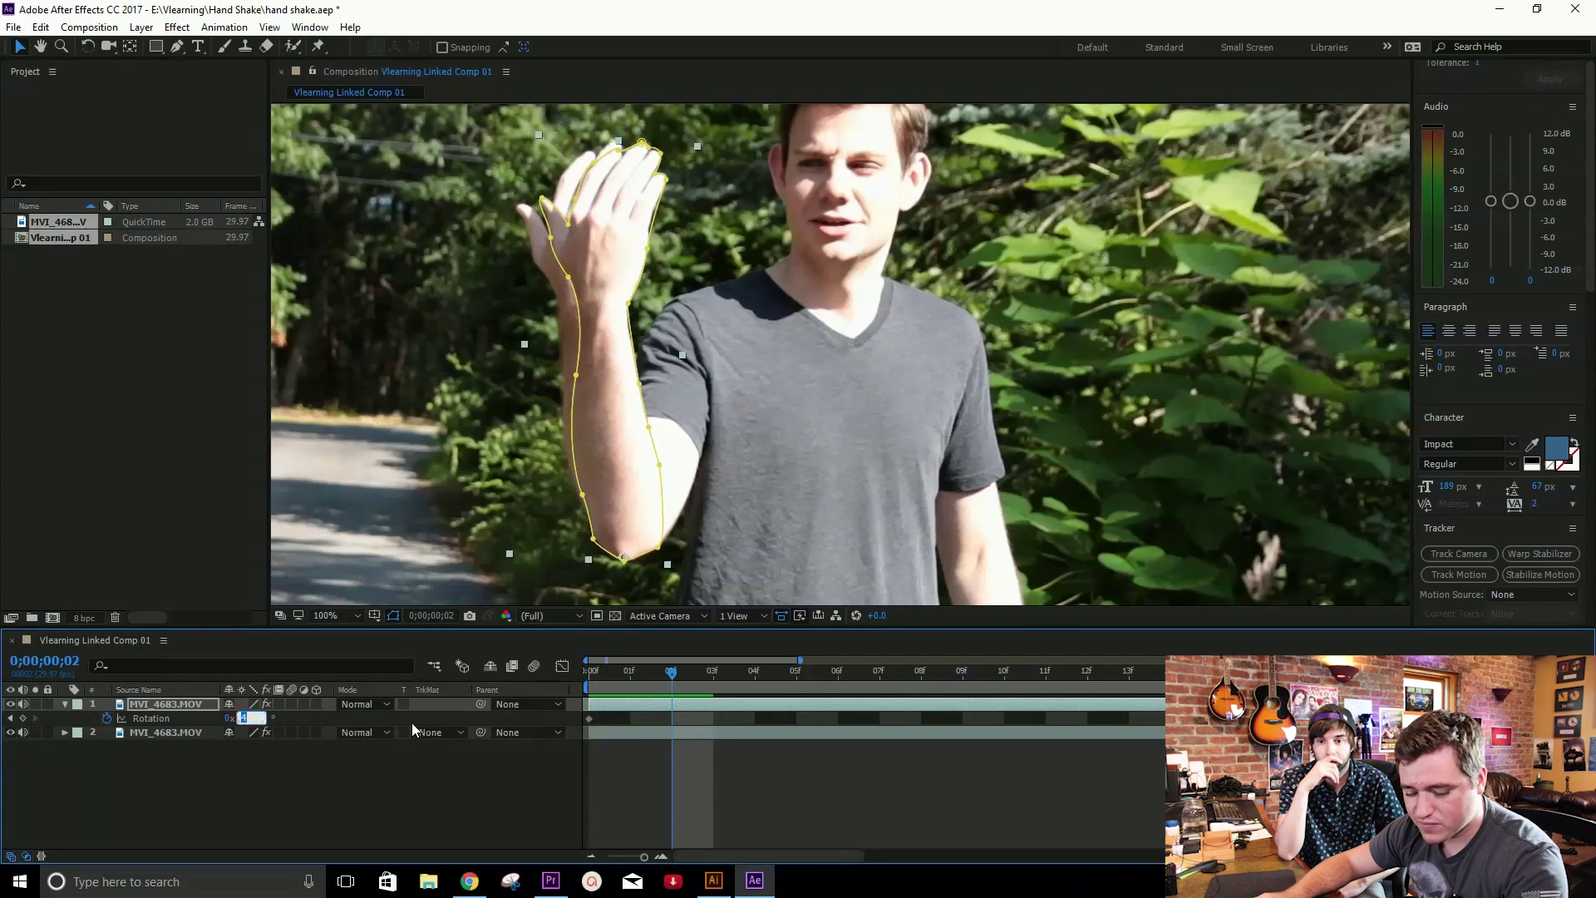
{"action": "key", "text": "Return"}
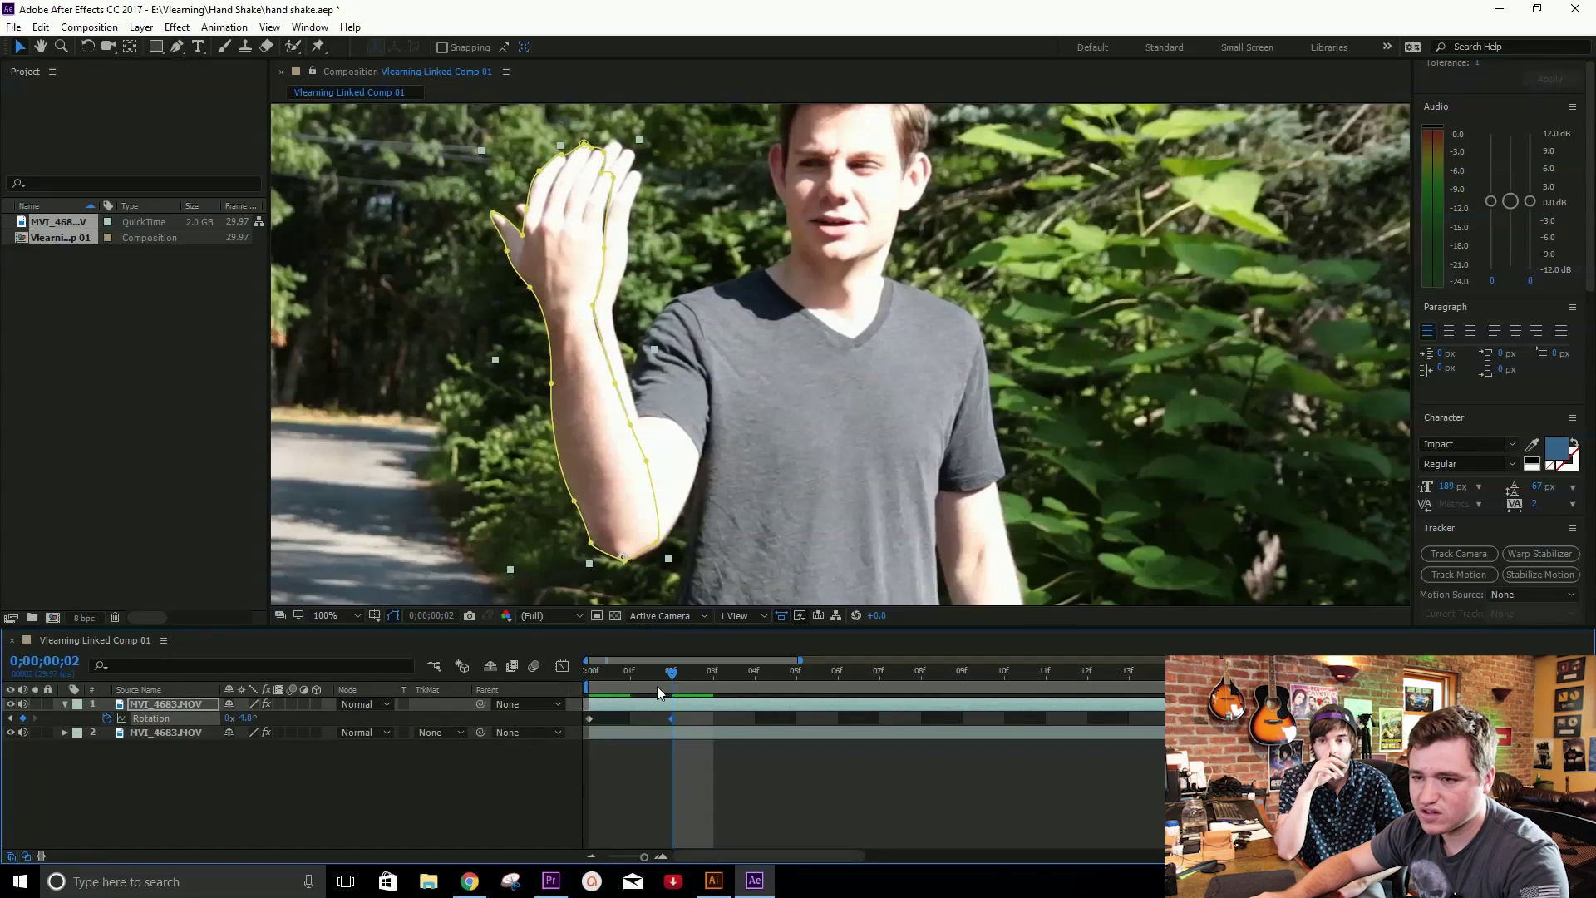
{"action": "left_click_drag", "start_coordinate": [657, 686], "coordinate": [588, 682]}
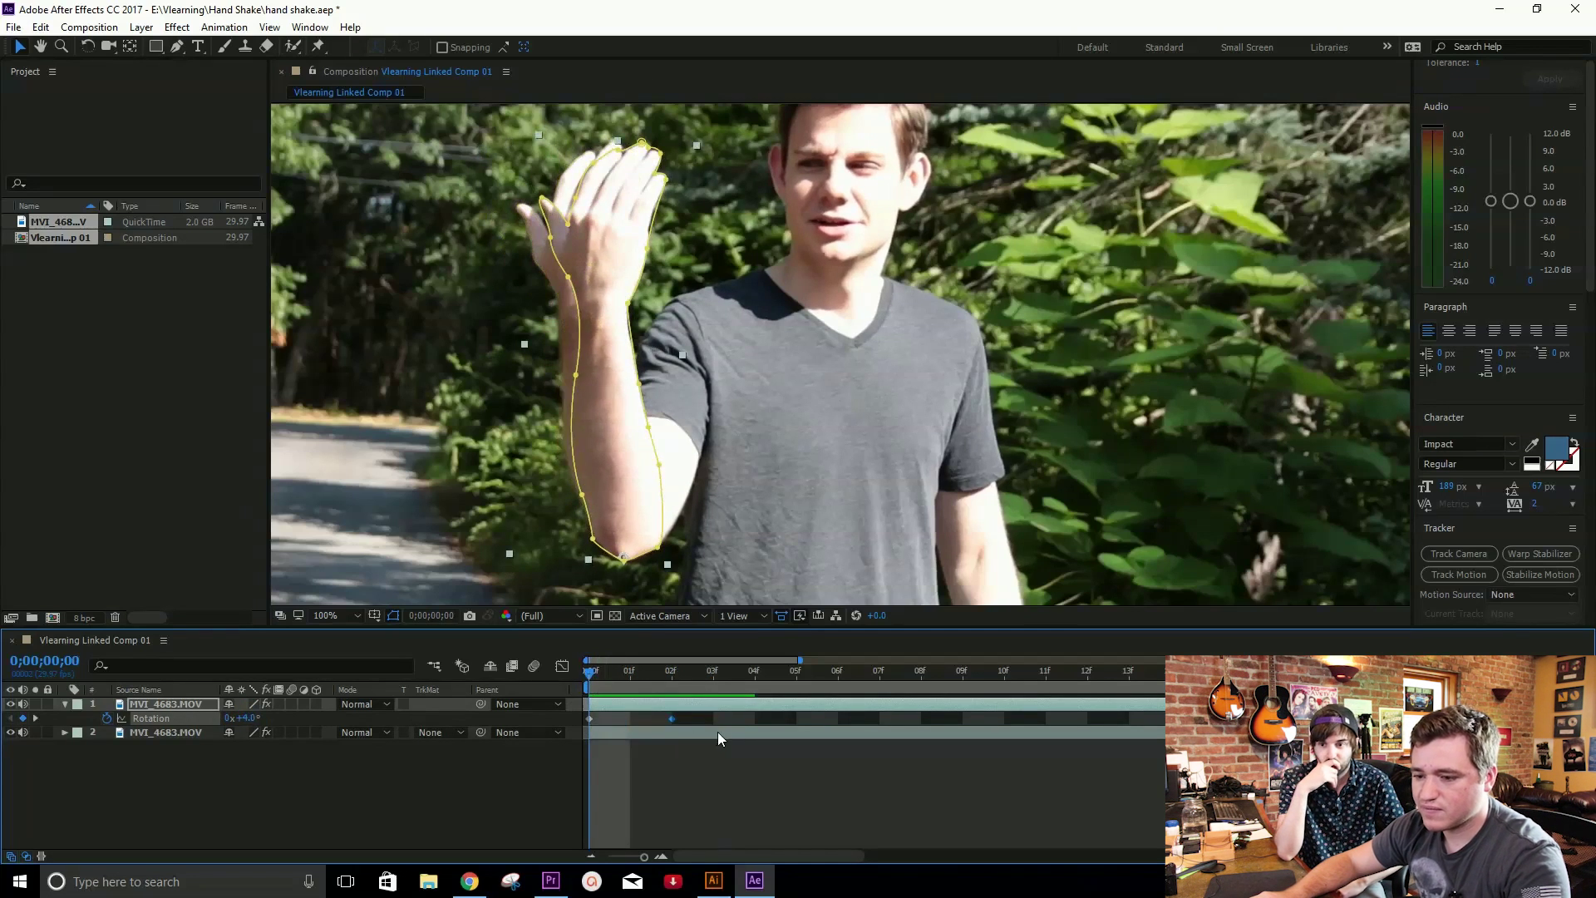
Copy the first two Rotation keyframes to frame 4, copy all four to frame 8, and preview the shake
{"action": "left_click", "coordinate": [701, 751]}
{"action": "left_click_drag", "start_coordinate": [690, 713], "coordinate": [582, 726]}
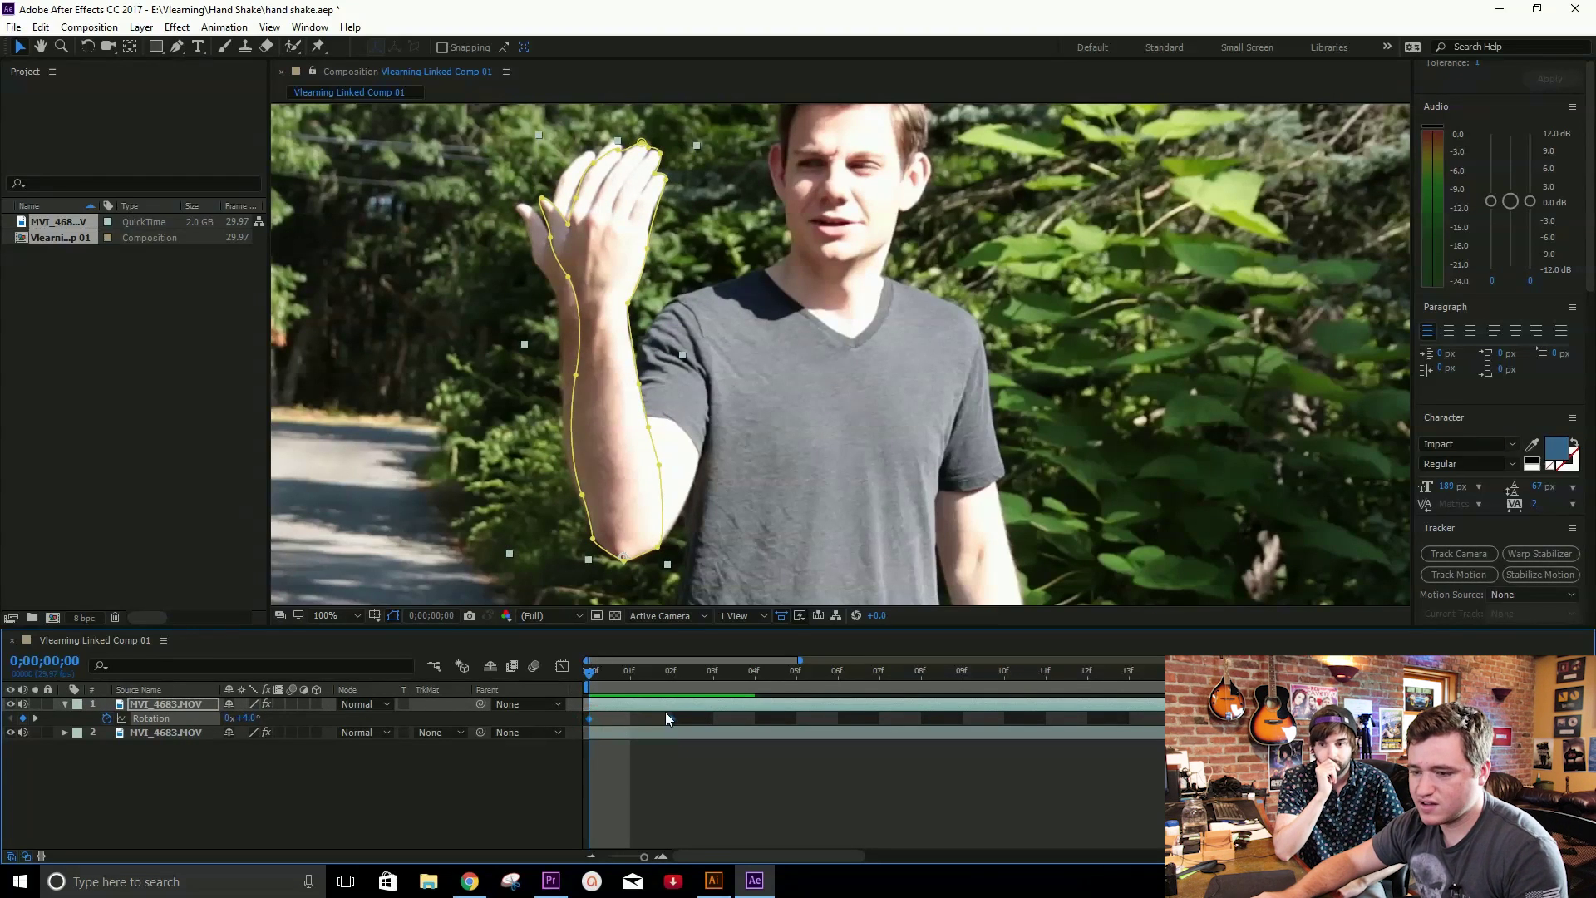
{"action": "left_click", "coordinate": [759, 671]}
{"action": "key", "text": "ctrl+v"}
{"action": "left_click_drag", "start_coordinate": [878, 718], "coordinate": [582, 733]}
{"action": "left_click", "coordinate": [920, 670]}
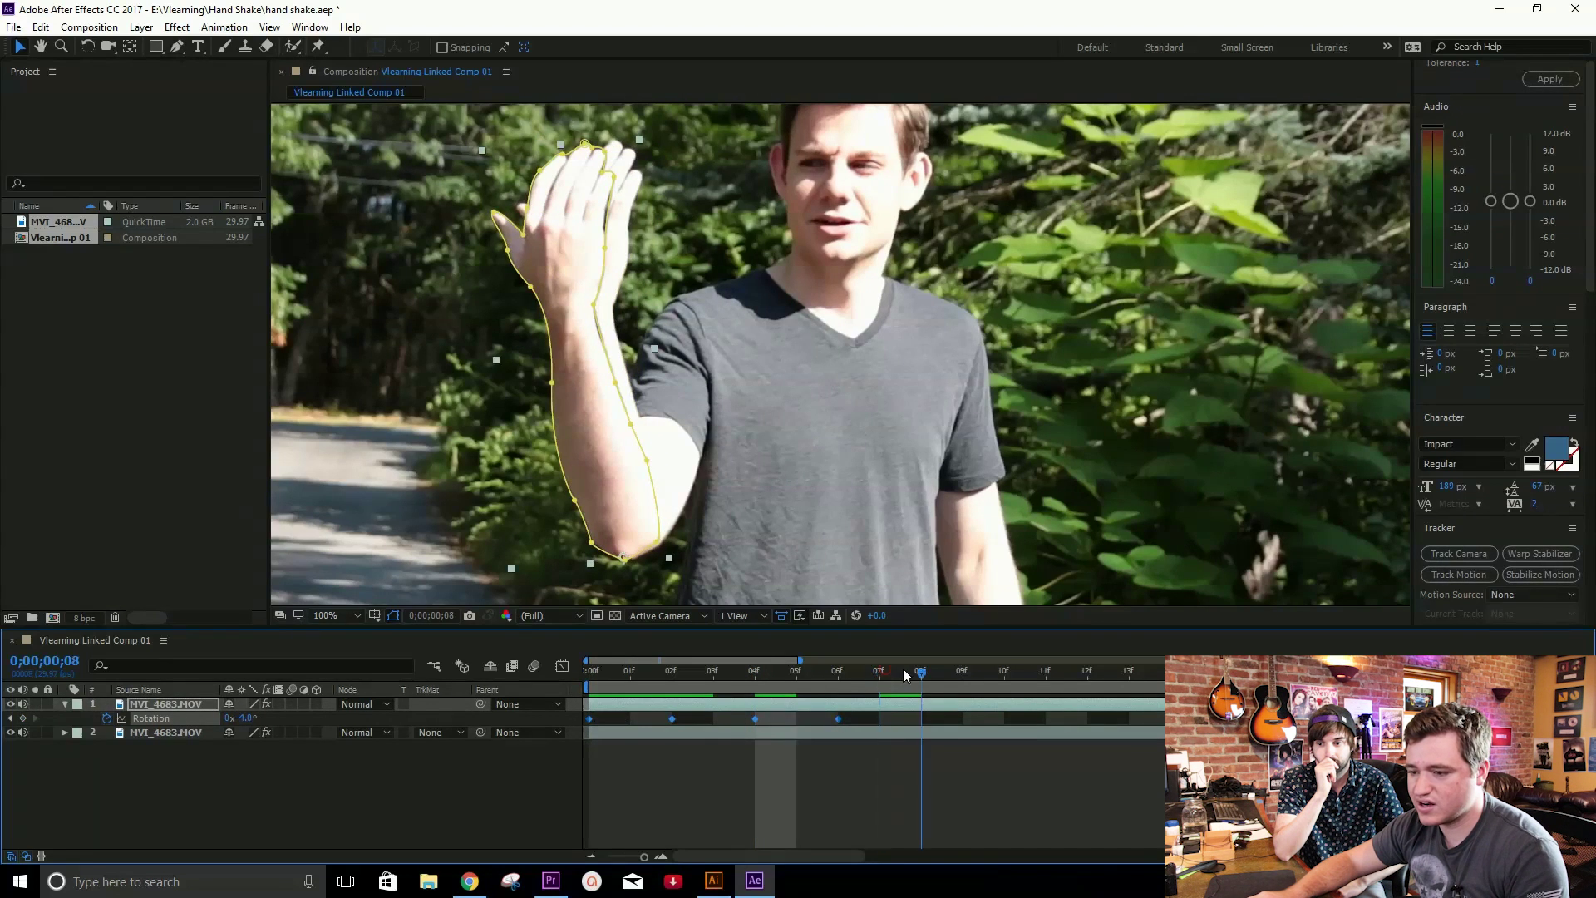
{"action": "key", "text": "ctrl+v"}
{"action": "left_click", "coordinate": [712, 670]}
{"action": "key", "text": "space"}
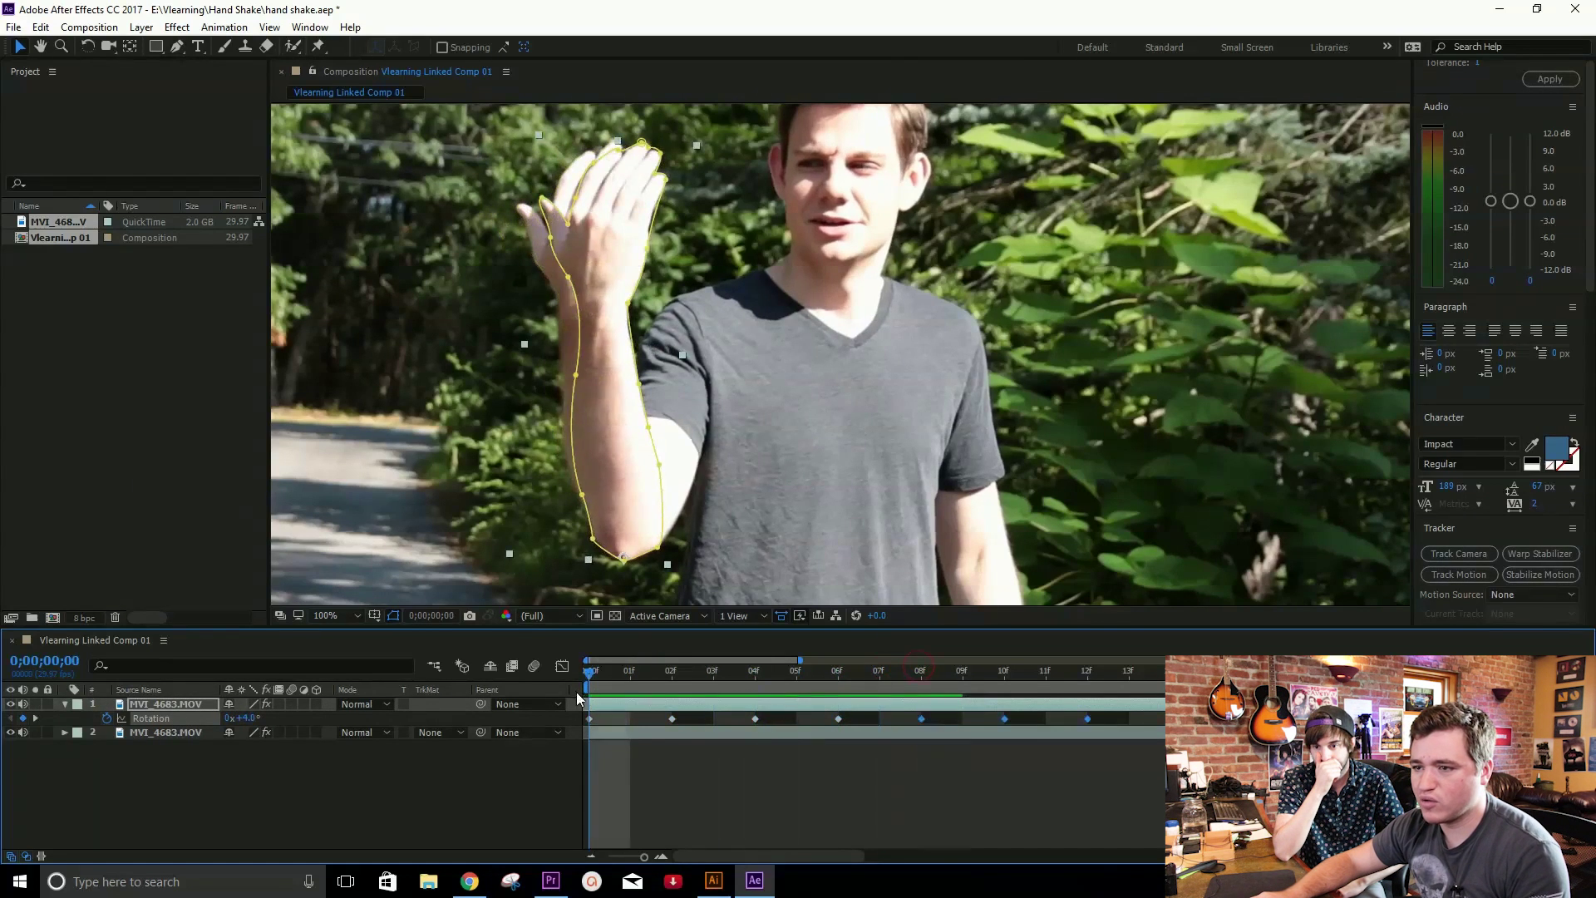
{"action": "key", "text": "space"}
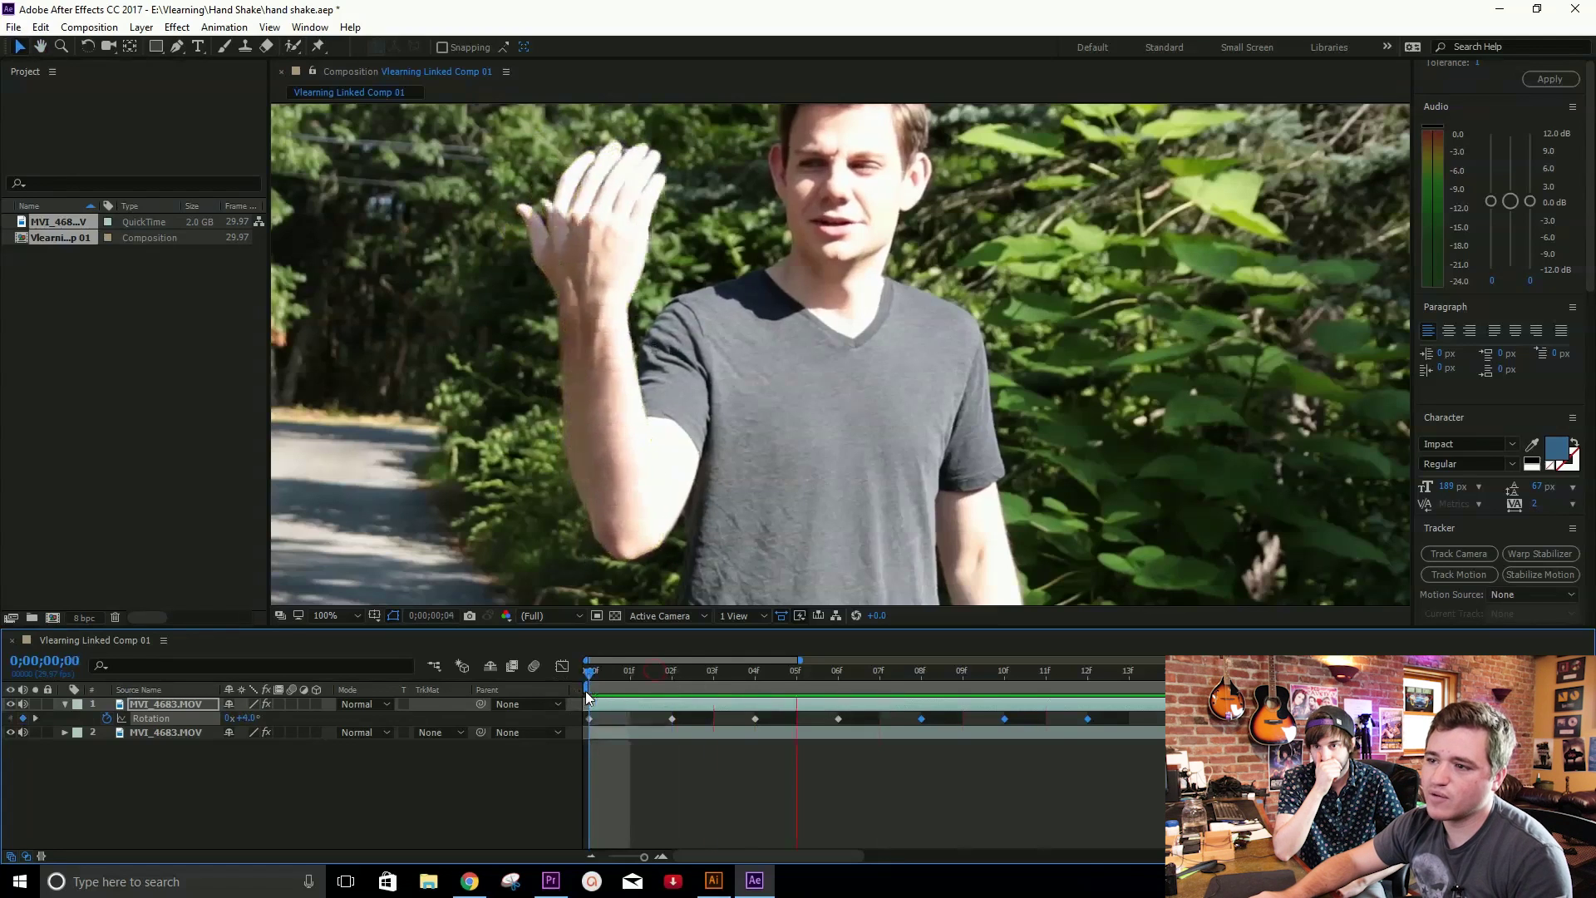
{"action": "key", "text": "space"}
Paste the four copied Rotation keyframes again at frame 16
{"action": "scroll", "coordinate": [1038, 707], "scroll_direction": "down", "scroll_amount": 1}
{"action": "scroll", "coordinate": [1037, 705], "scroll_direction": "down", "scroll_amount": 1}
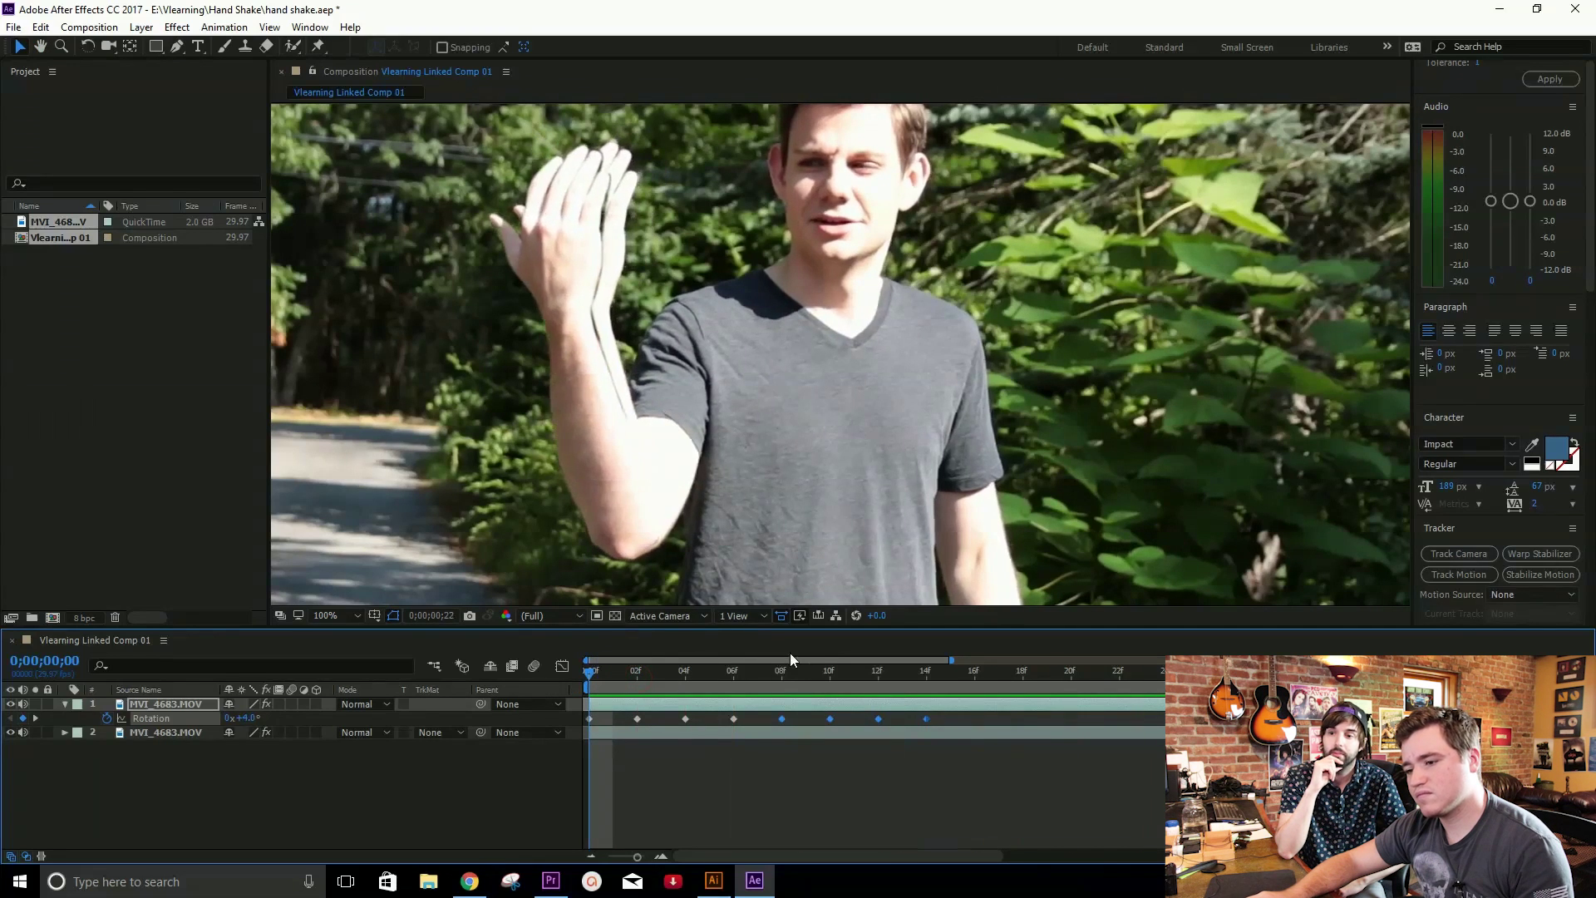
{"action": "left_click_drag", "start_coordinate": [951, 671], "coordinate": [968, 672]}
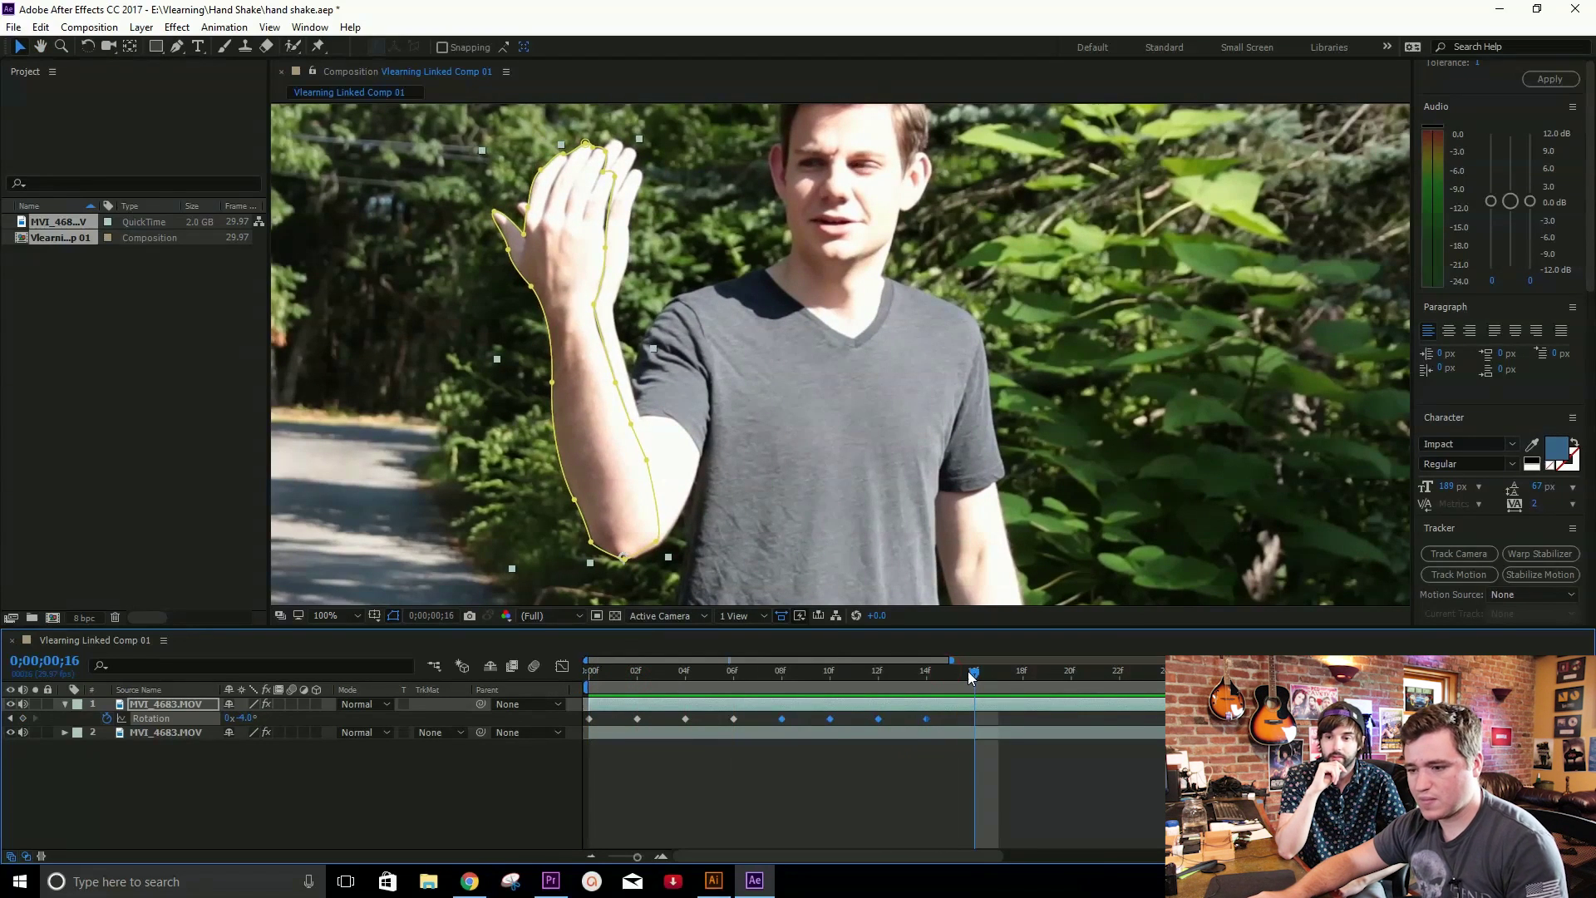
{"action": "key", "text": "ctrl+v"}
{"action": "key", "text": "space"}
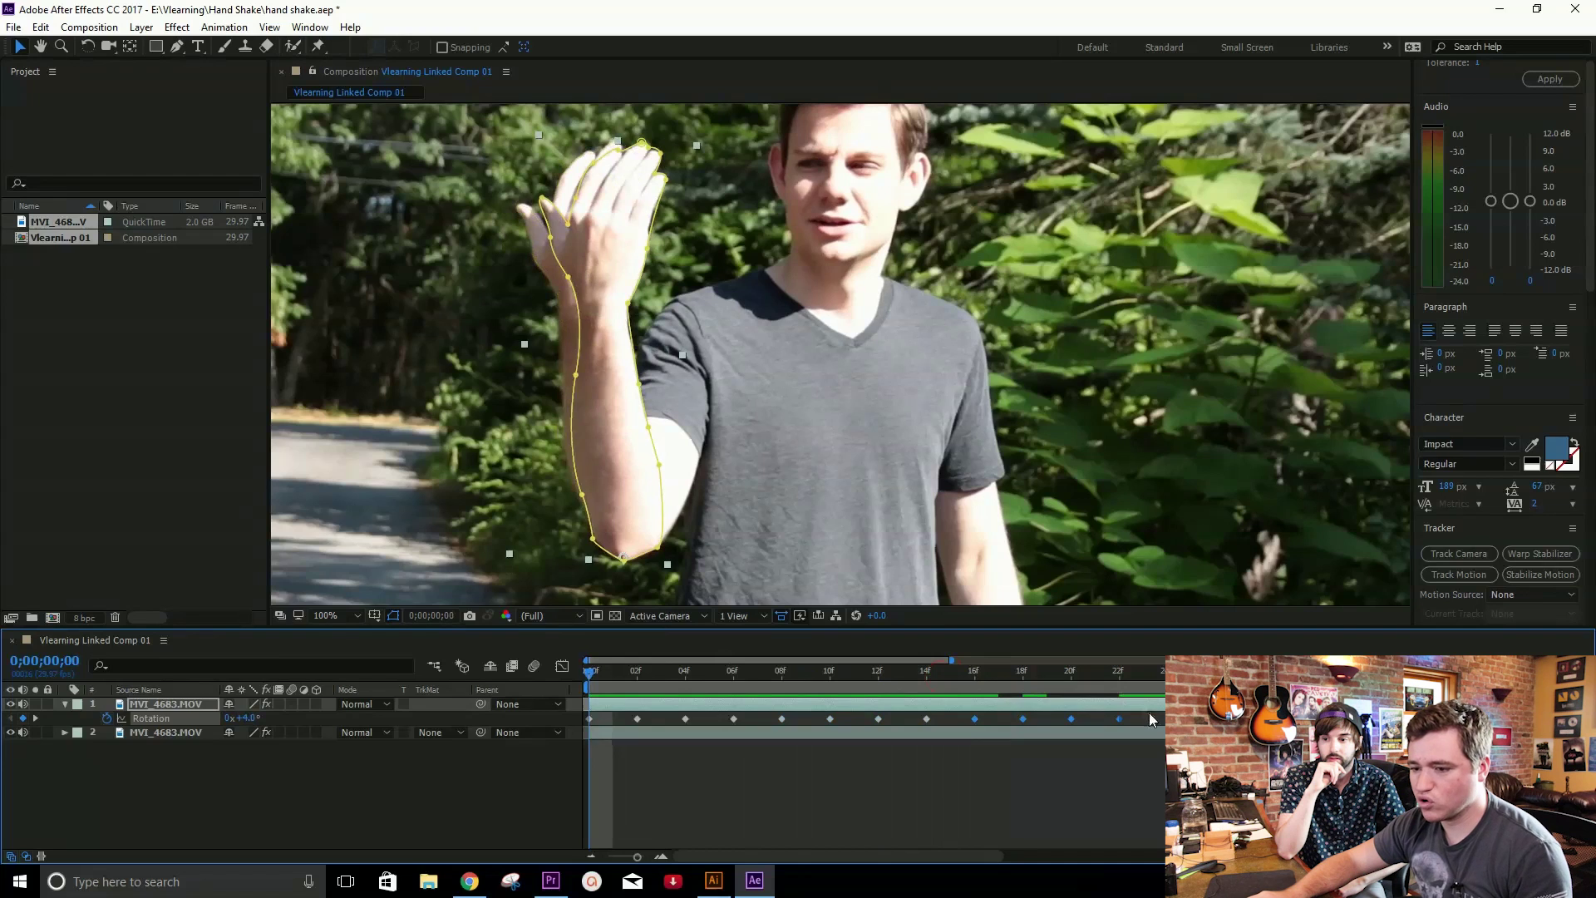
Compress all the arm layer's Rotation keyframes in time to one frame apart, ending at frame 11, and preview the faster shake
{"action": "left_click_drag", "start_coordinate": [1150, 713], "coordinate": [578, 726]}
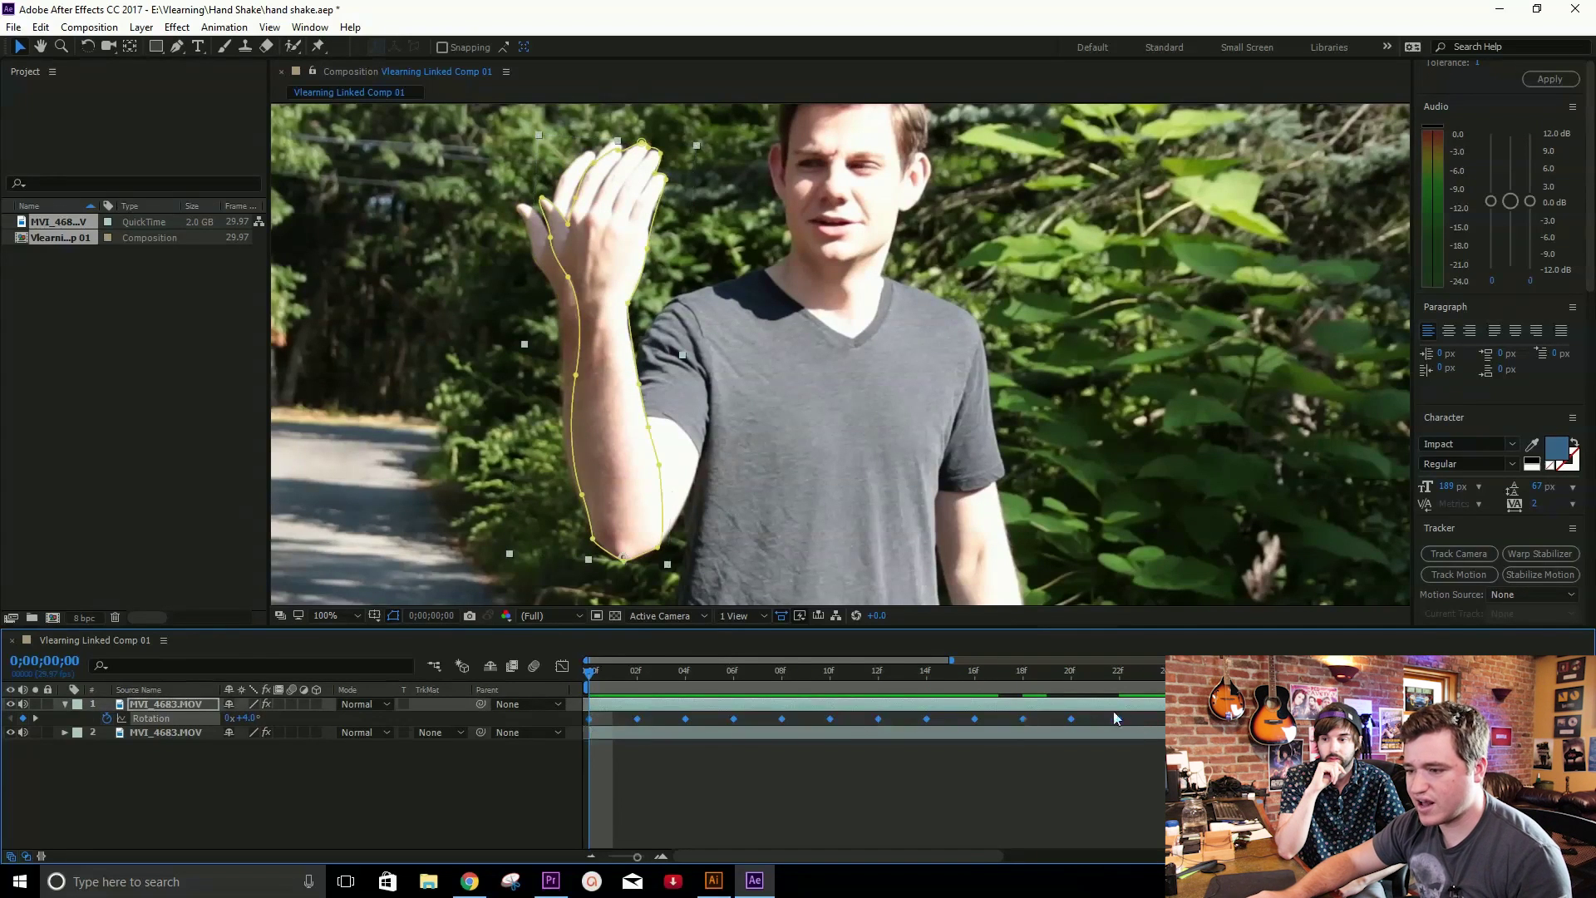
{"action": "key", "text": "="}
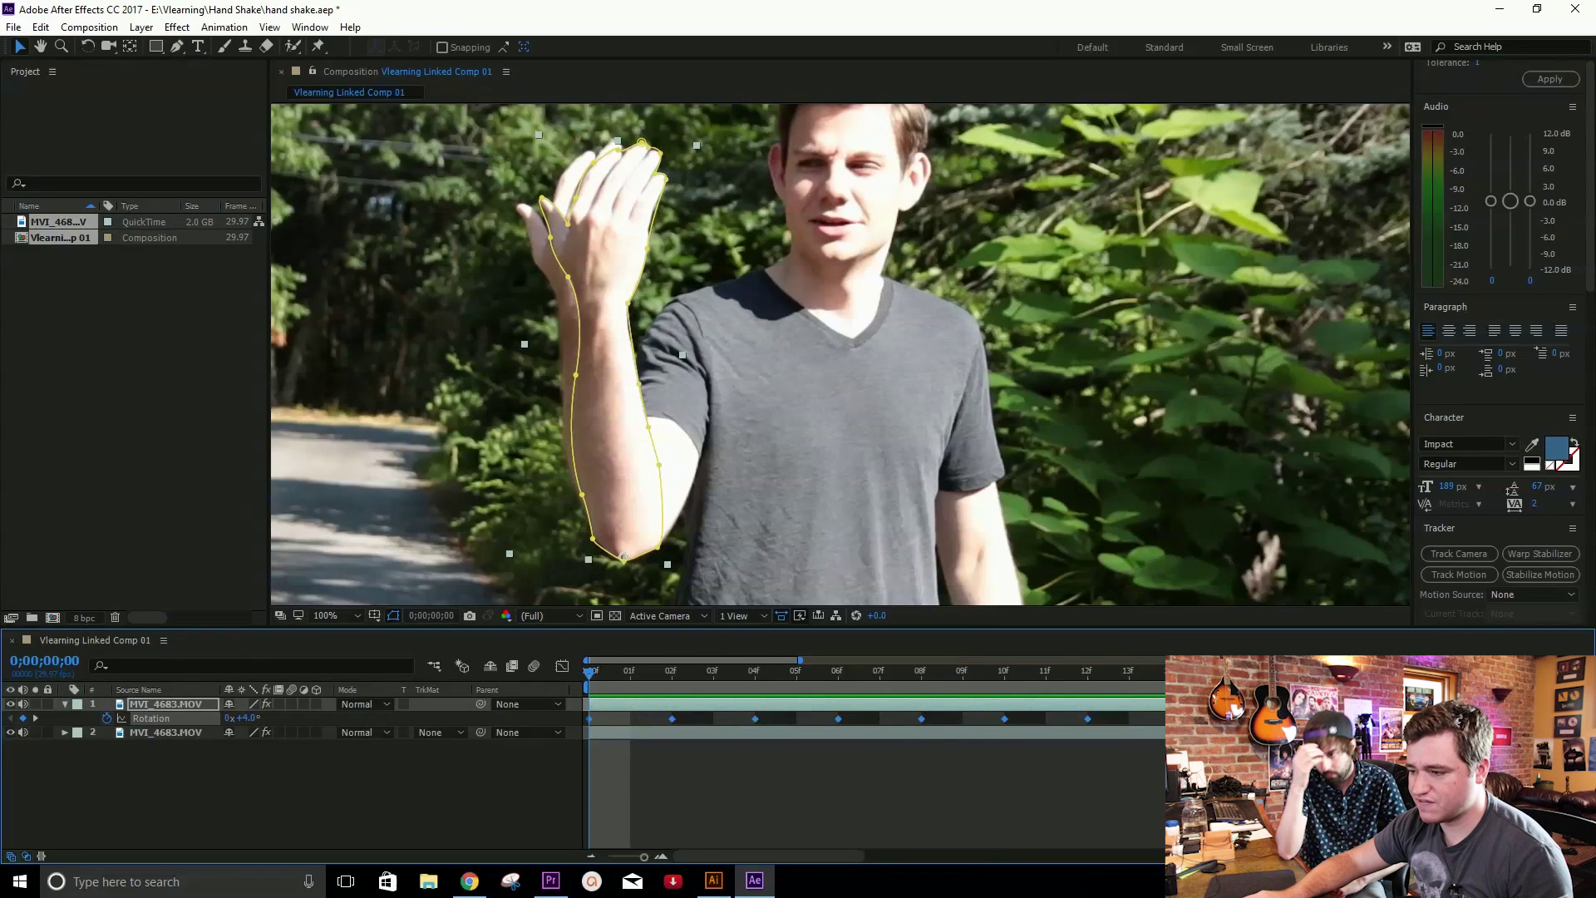
{"action": "left_click_drag", "start_coordinate": [1503, 719], "coordinate": [1337, 718]}
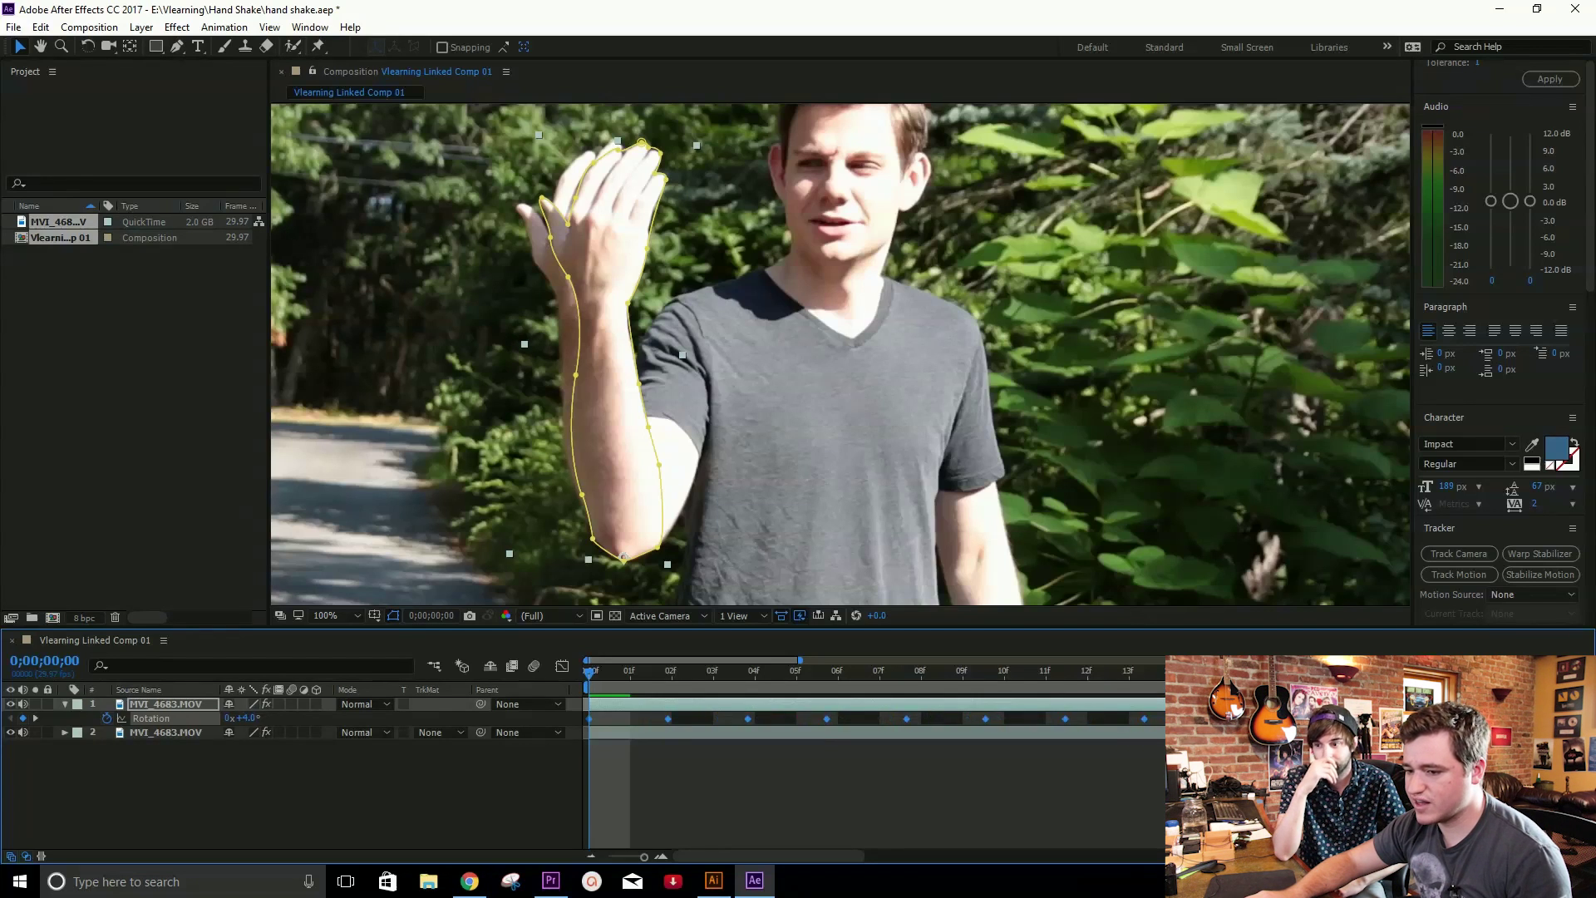
{"action": "left_click_drag", "start_coordinate": [1337, 719], "coordinate": [1235, 718]}
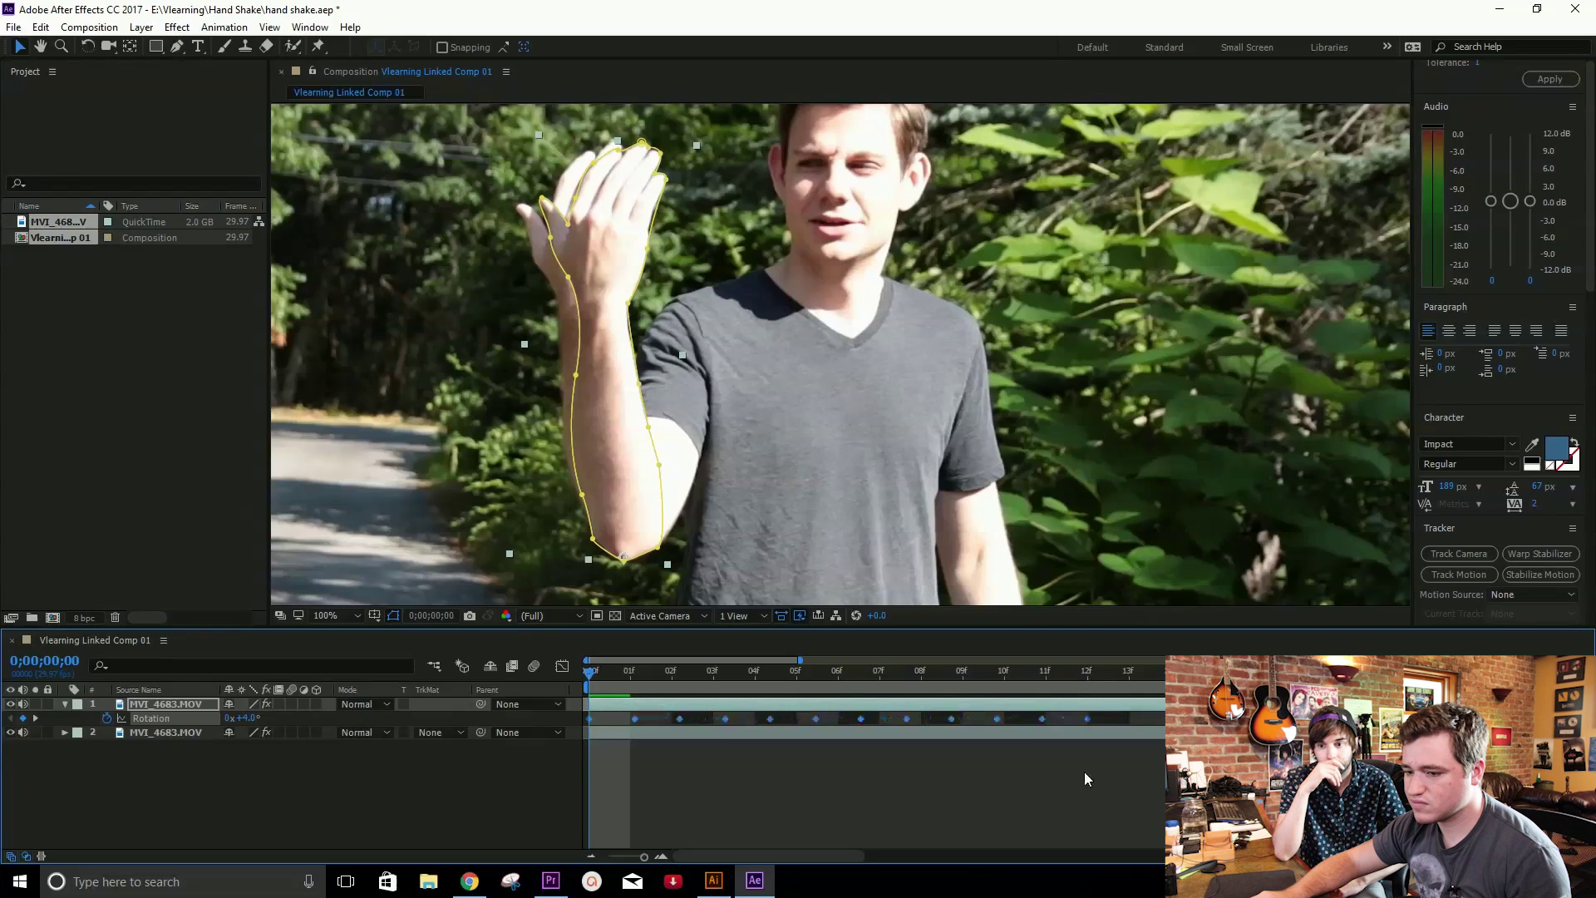
{"action": "left_click_drag", "start_coordinate": [1008, 779], "coordinate": [1040, 773]}
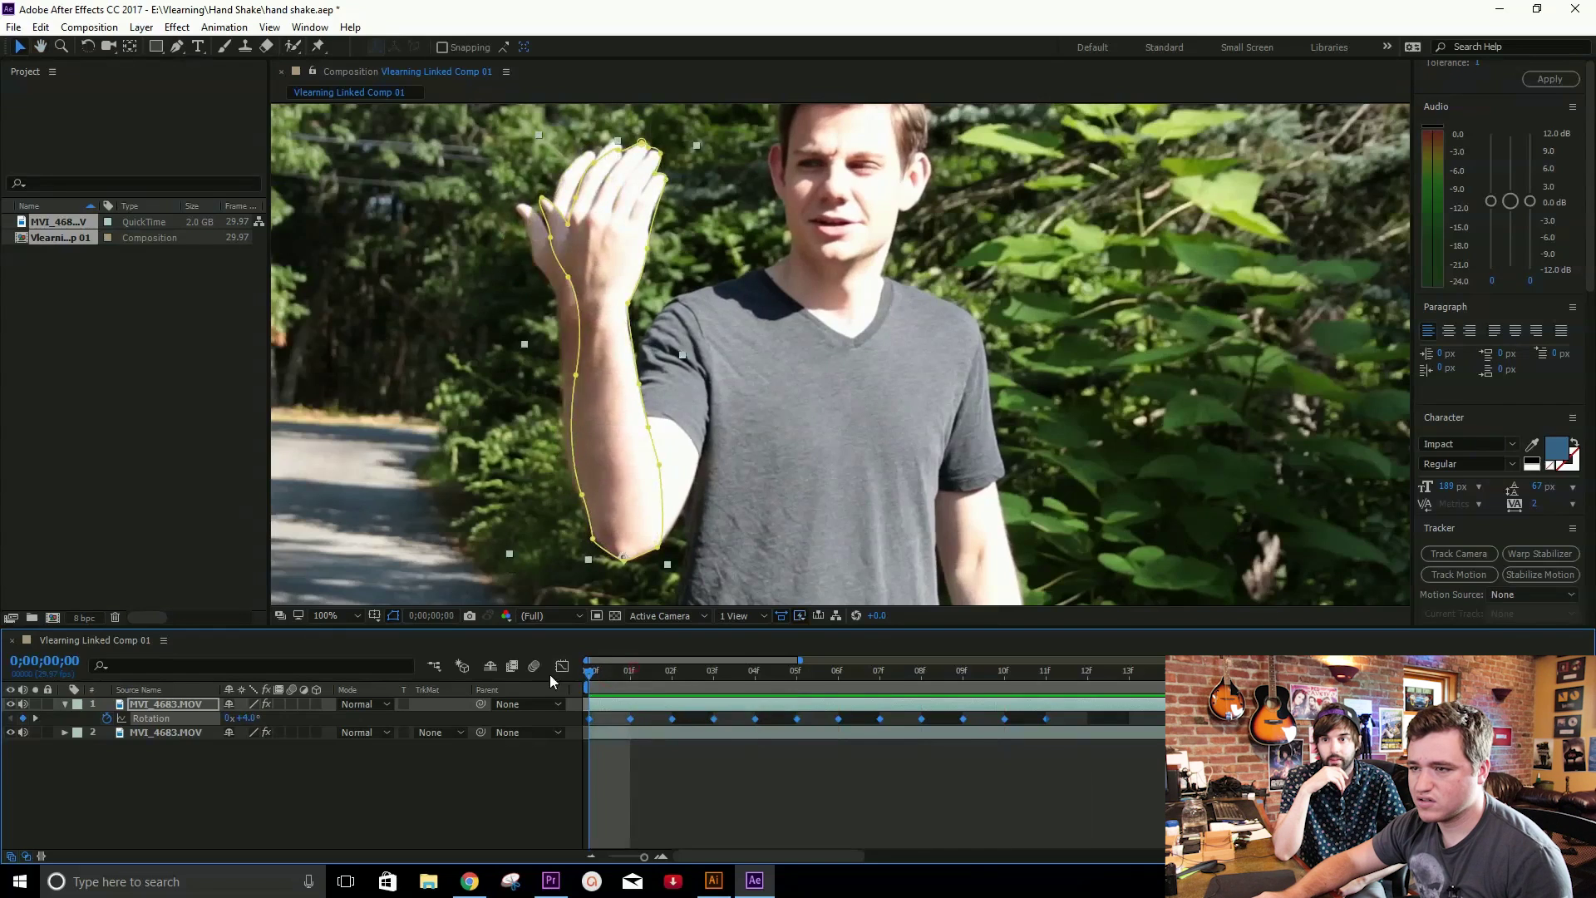
{"action": "key", "text": "space"}
{"action": "key", "text": "space"}
{"action": "key", "text": "minus"}
{"action": "key", "text": "minus"}
{"action": "left_click_drag", "start_coordinate": [675, 671], "coordinate": [620, 681]}
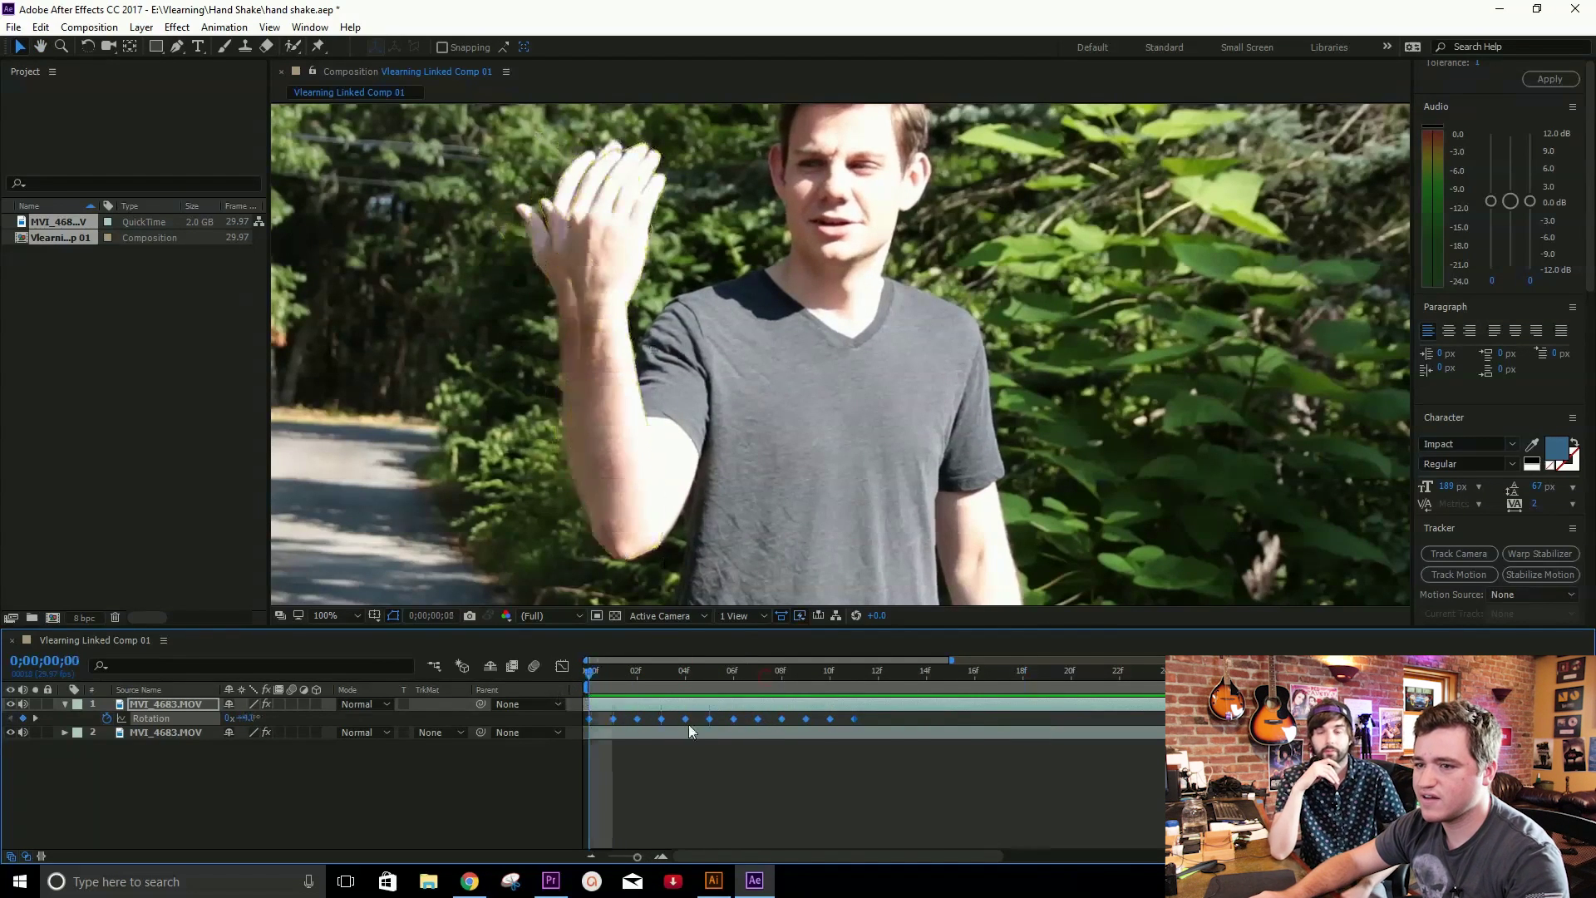
Copy all the Rotation keyframes, paste them at frame 12, repeat them along the clip past two seconds, and return to the first frame
{"action": "left_click", "coordinate": [867, 719]}
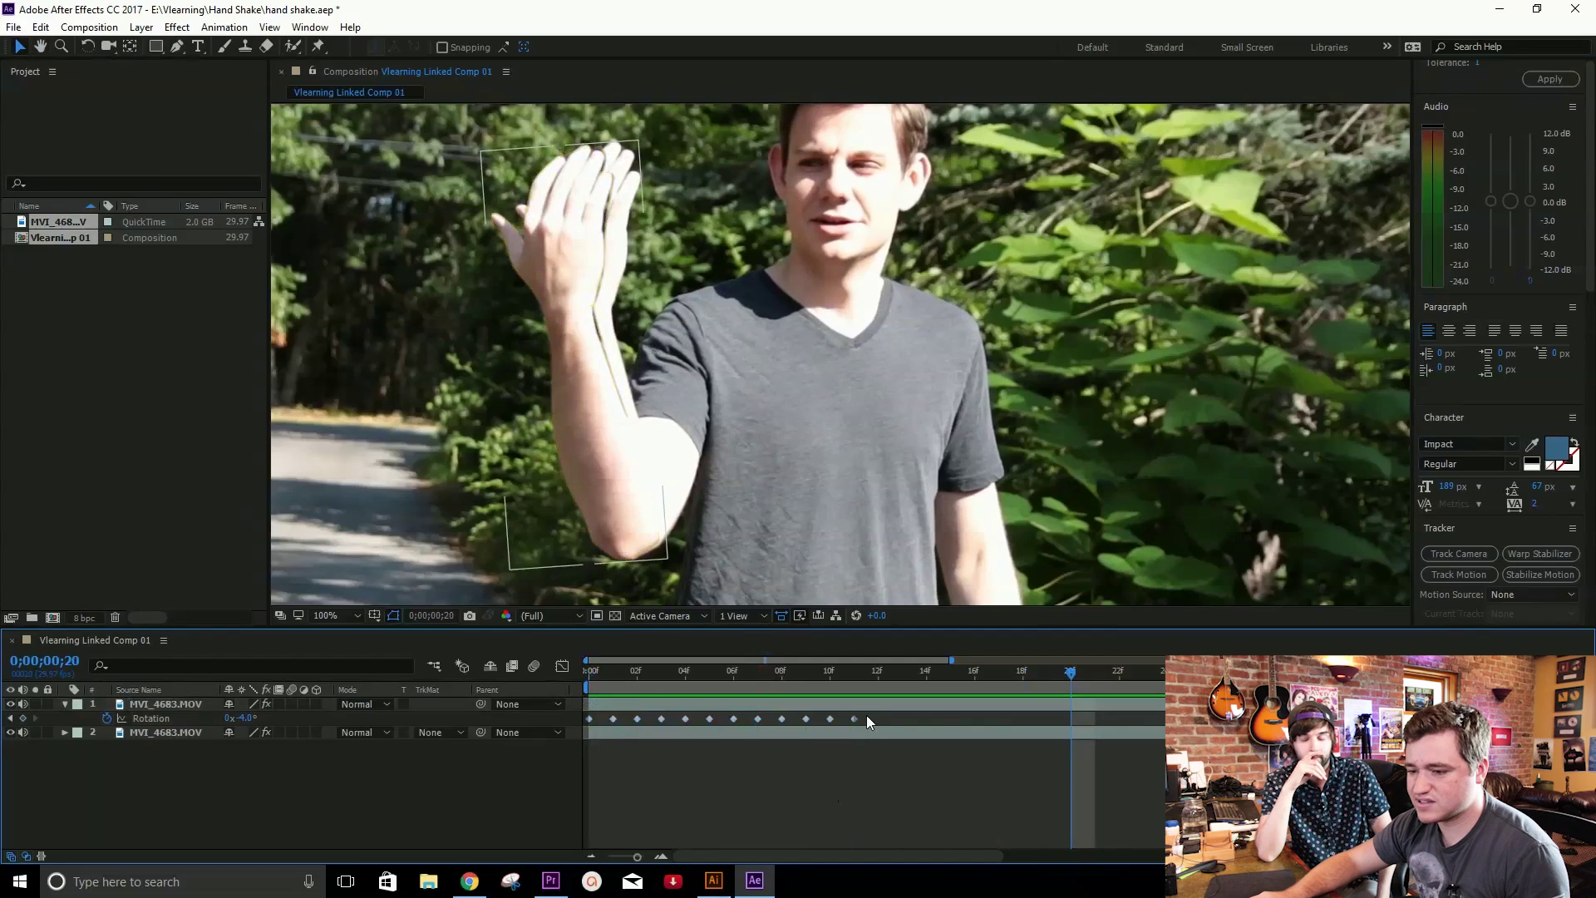
{"action": "left_click", "coordinate": [867, 672]}
{"action": "key", "text": "equal"}
{"action": "left_click", "coordinate": [883, 708]}
{"action": "left_click_drag", "start_coordinate": [866, 721], "coordinate": [588, 723]}
{"action": "mouse_move", "coordinate": [1129, 718]}
{"action": "left_mouse_down"}
{"action": "mouse_move", "coordinate": [765, 725]}
{"action": "mouse_move", "coordinate": [1134, 716]}
{"action": "left_mouse_up"}
{"action": "left_click", "coordinate": [973, 703]}
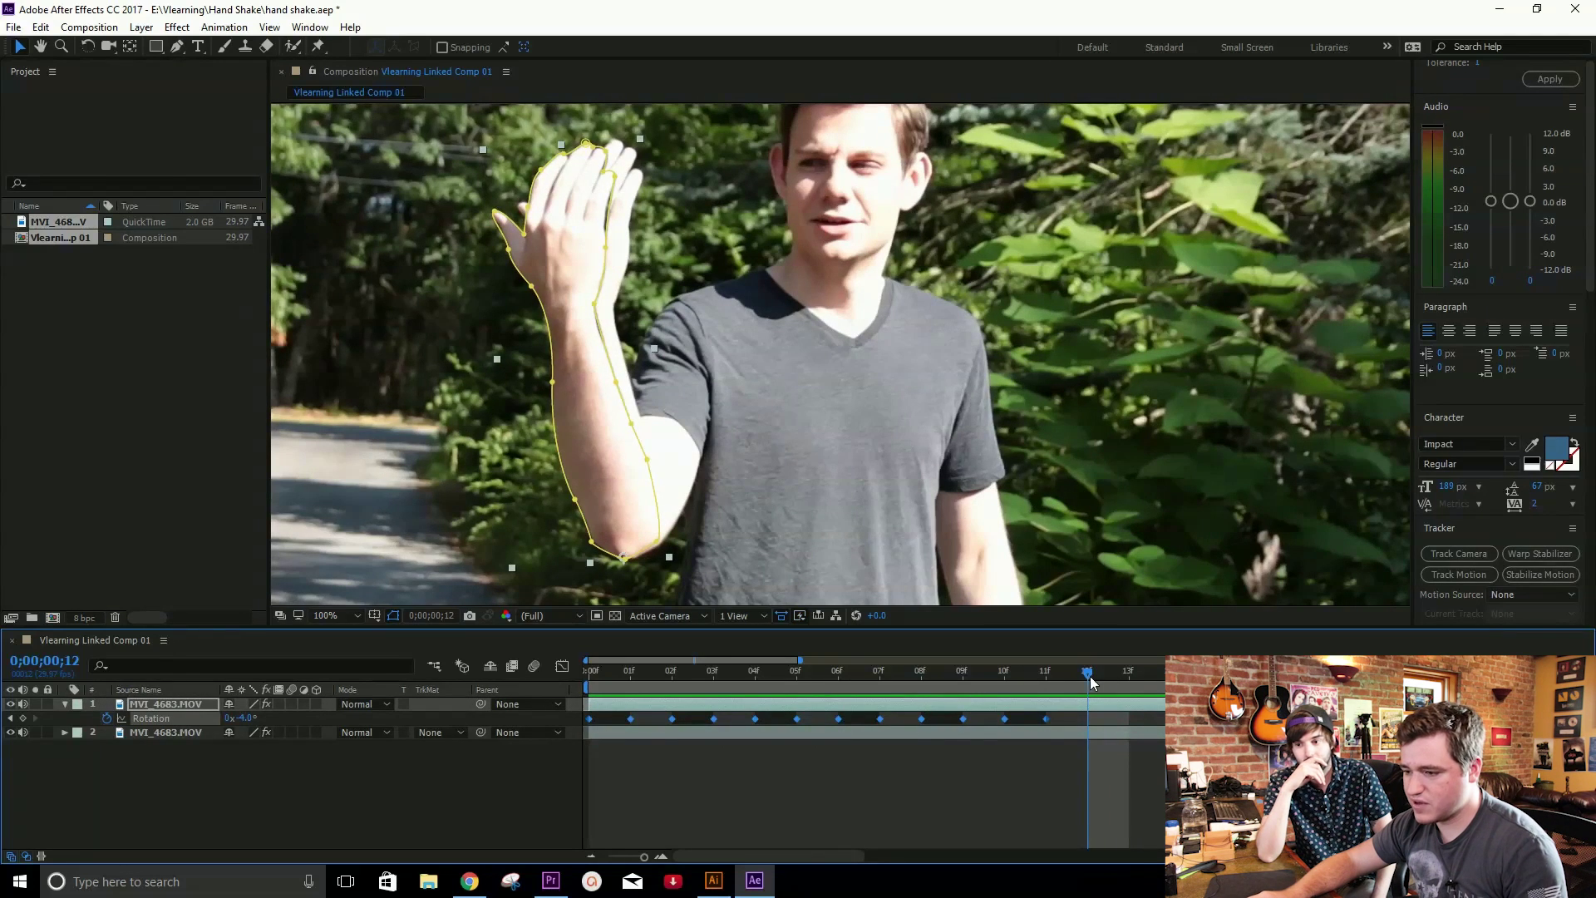
{"action": "key", "text": "ctrl+v"}
{"action": "scroll", "coordinate": [1129, 720], "scroll_direction": "down", "scroll_amount": 6}
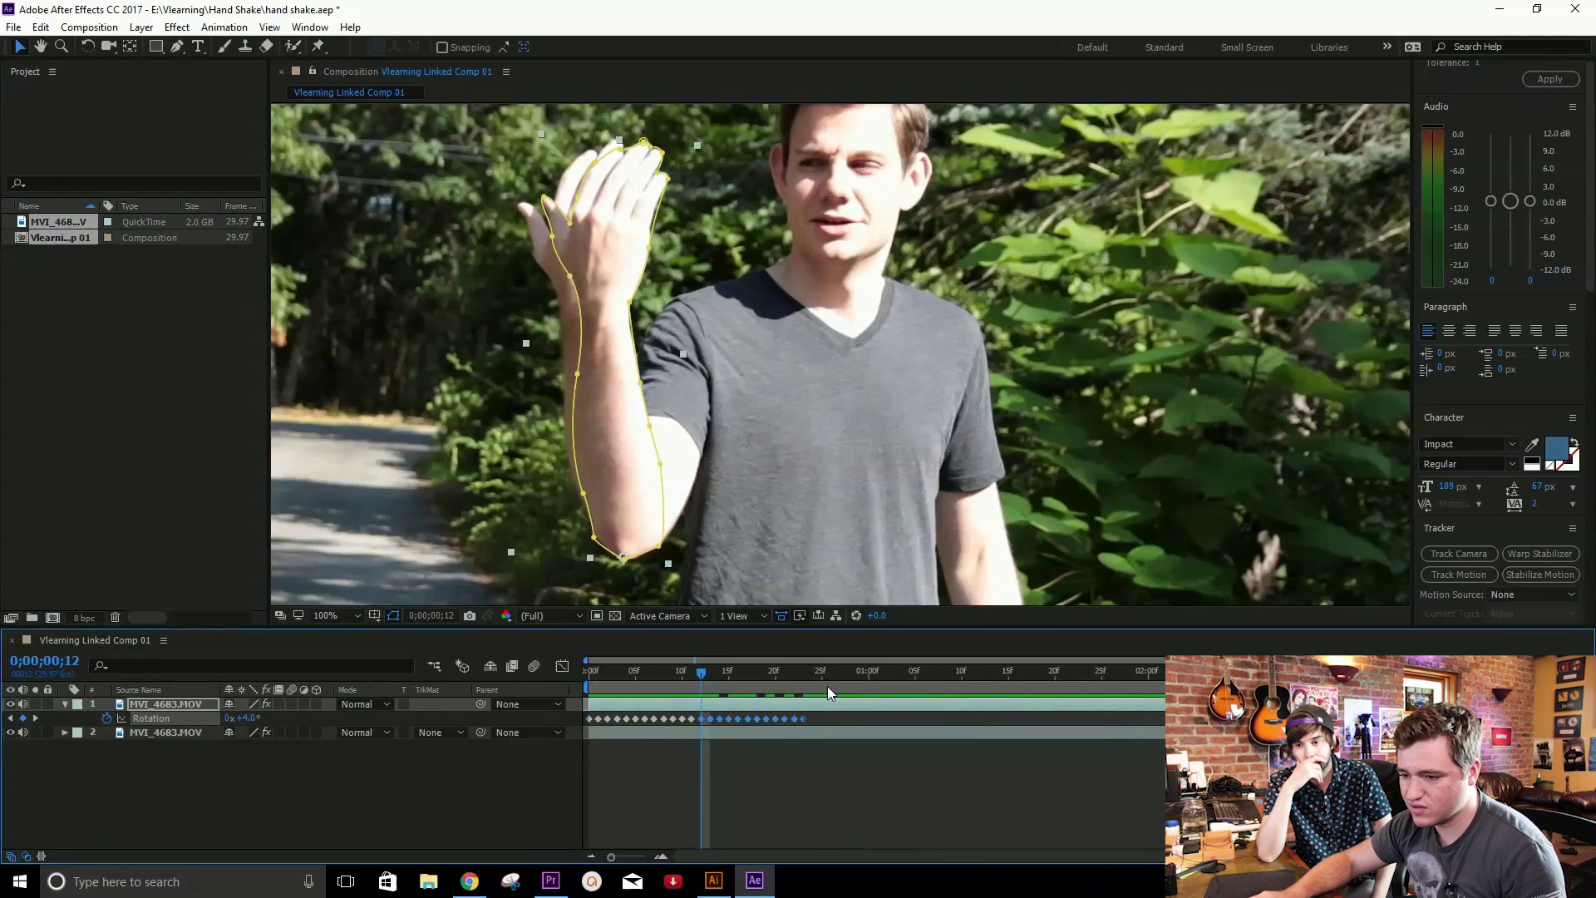
{"action": "left_click_drag", "start_coordinate": [877, 670], "coordinate": [513, 687]}
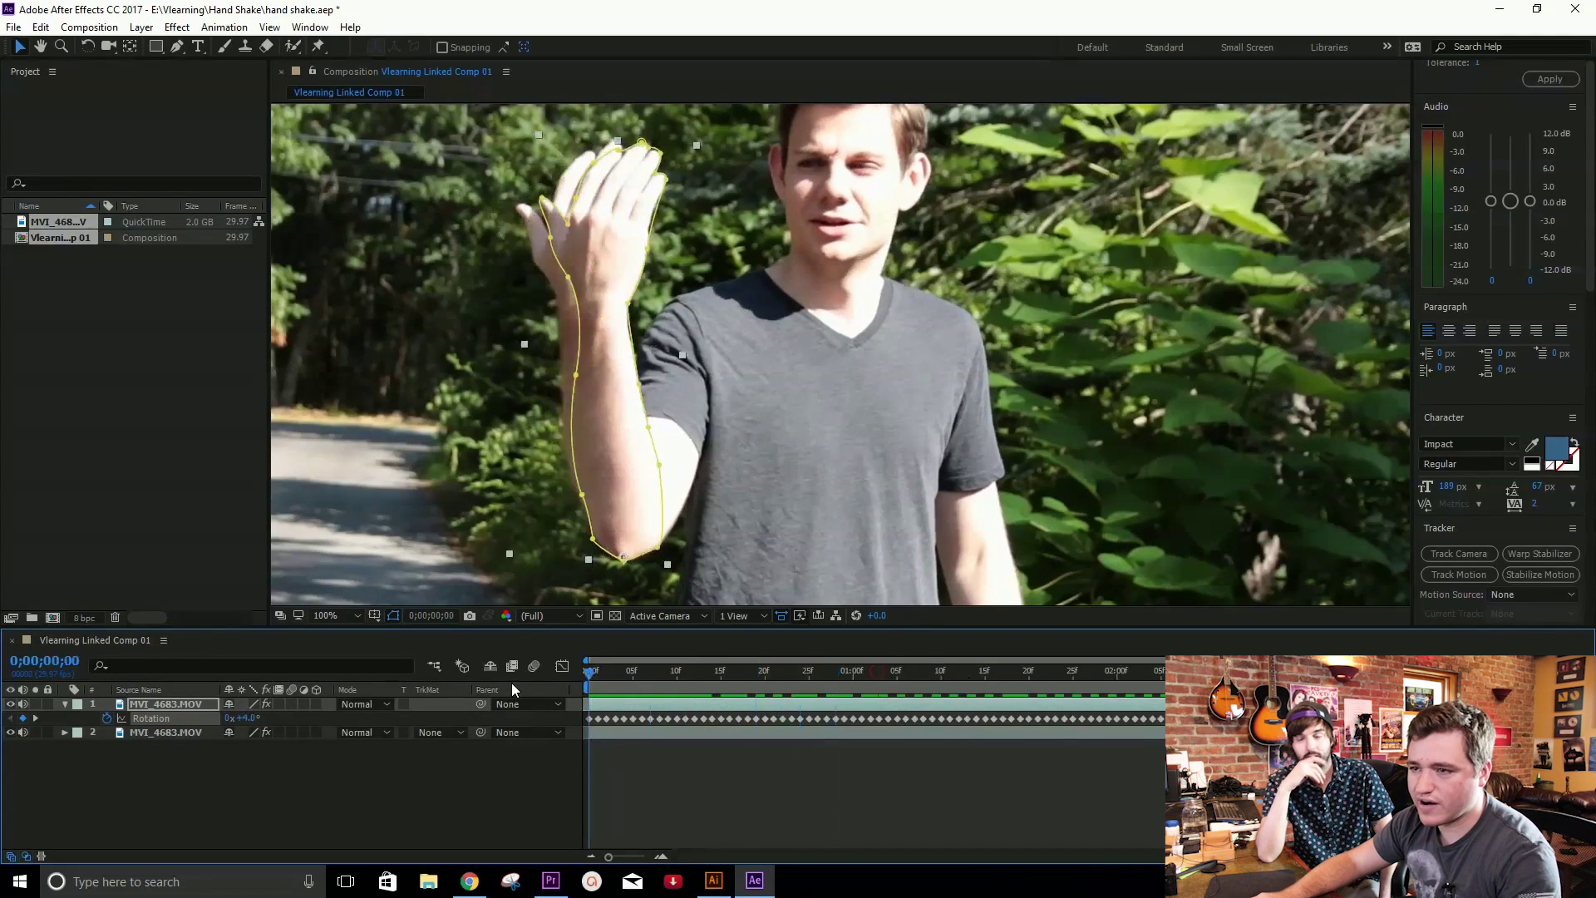
Fit the whole composition in the viewer and play back the extended hand shake
{"action": "scroll", "coordinate": [871, 234], "scroll_direction": "down", "scroll_amount": 1}
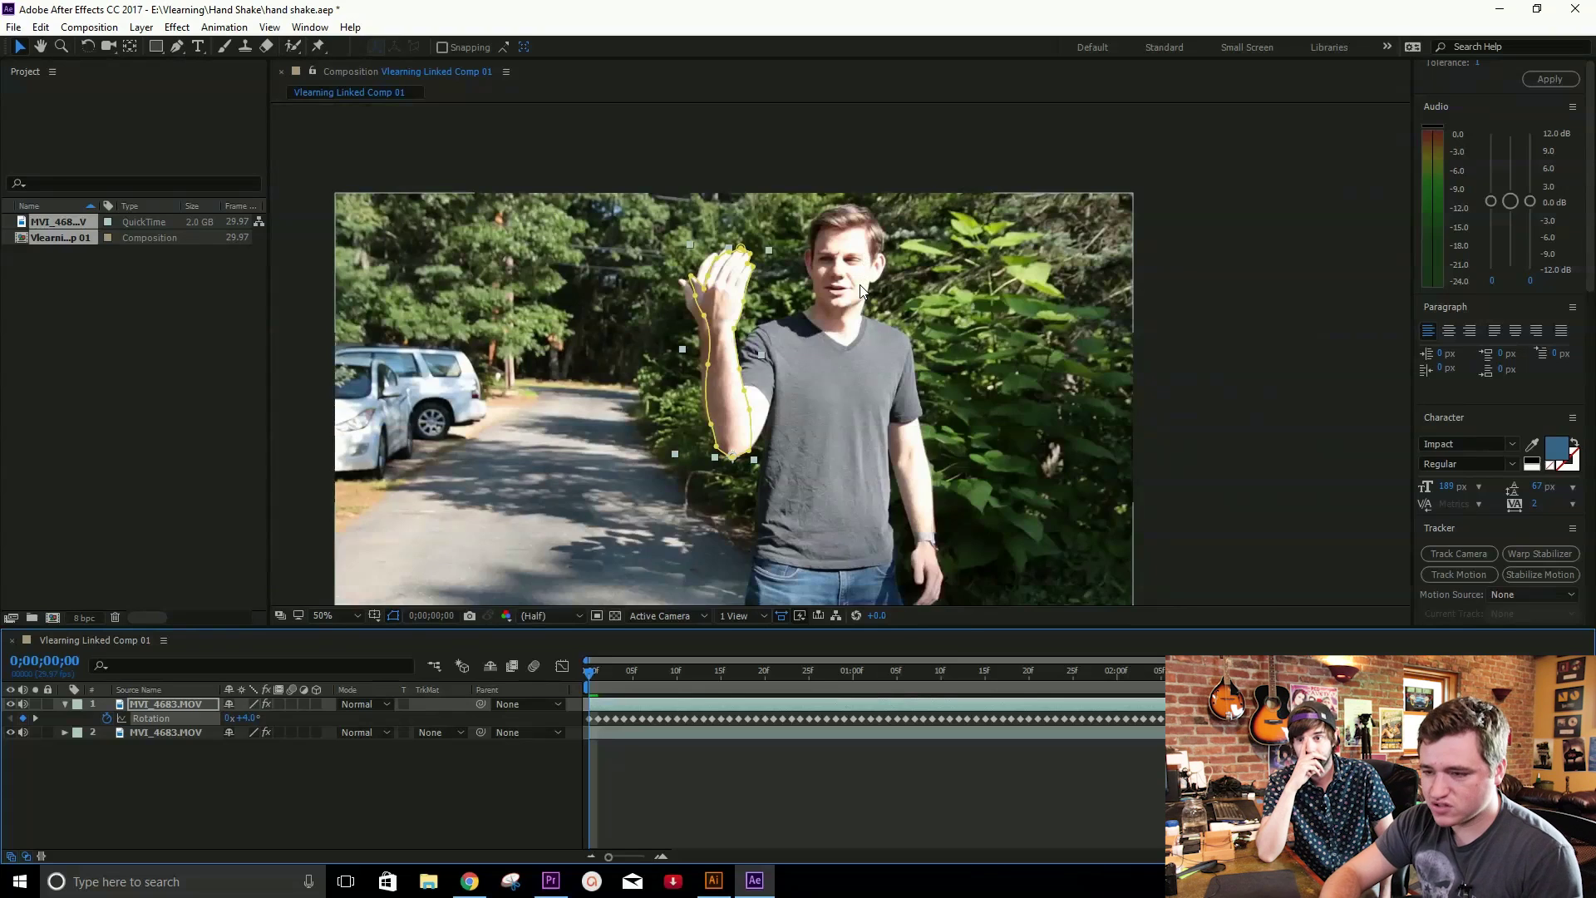
{"action": "key", "text": "shift+/"}
{"action": "key", "text": "space"}
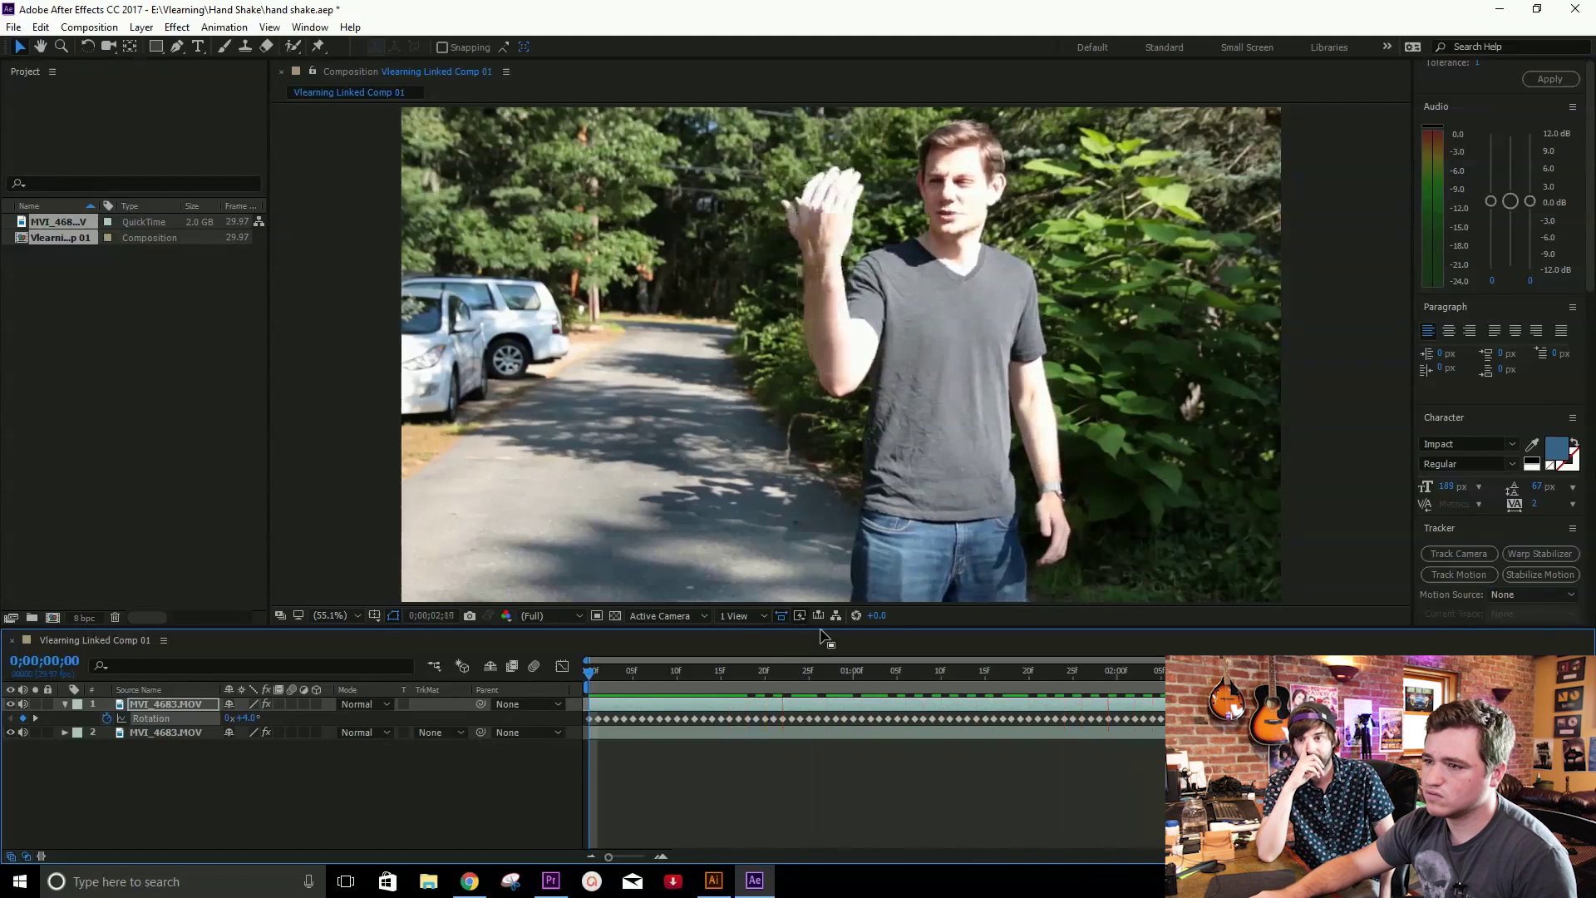
{"action": "key", "text": "space"}
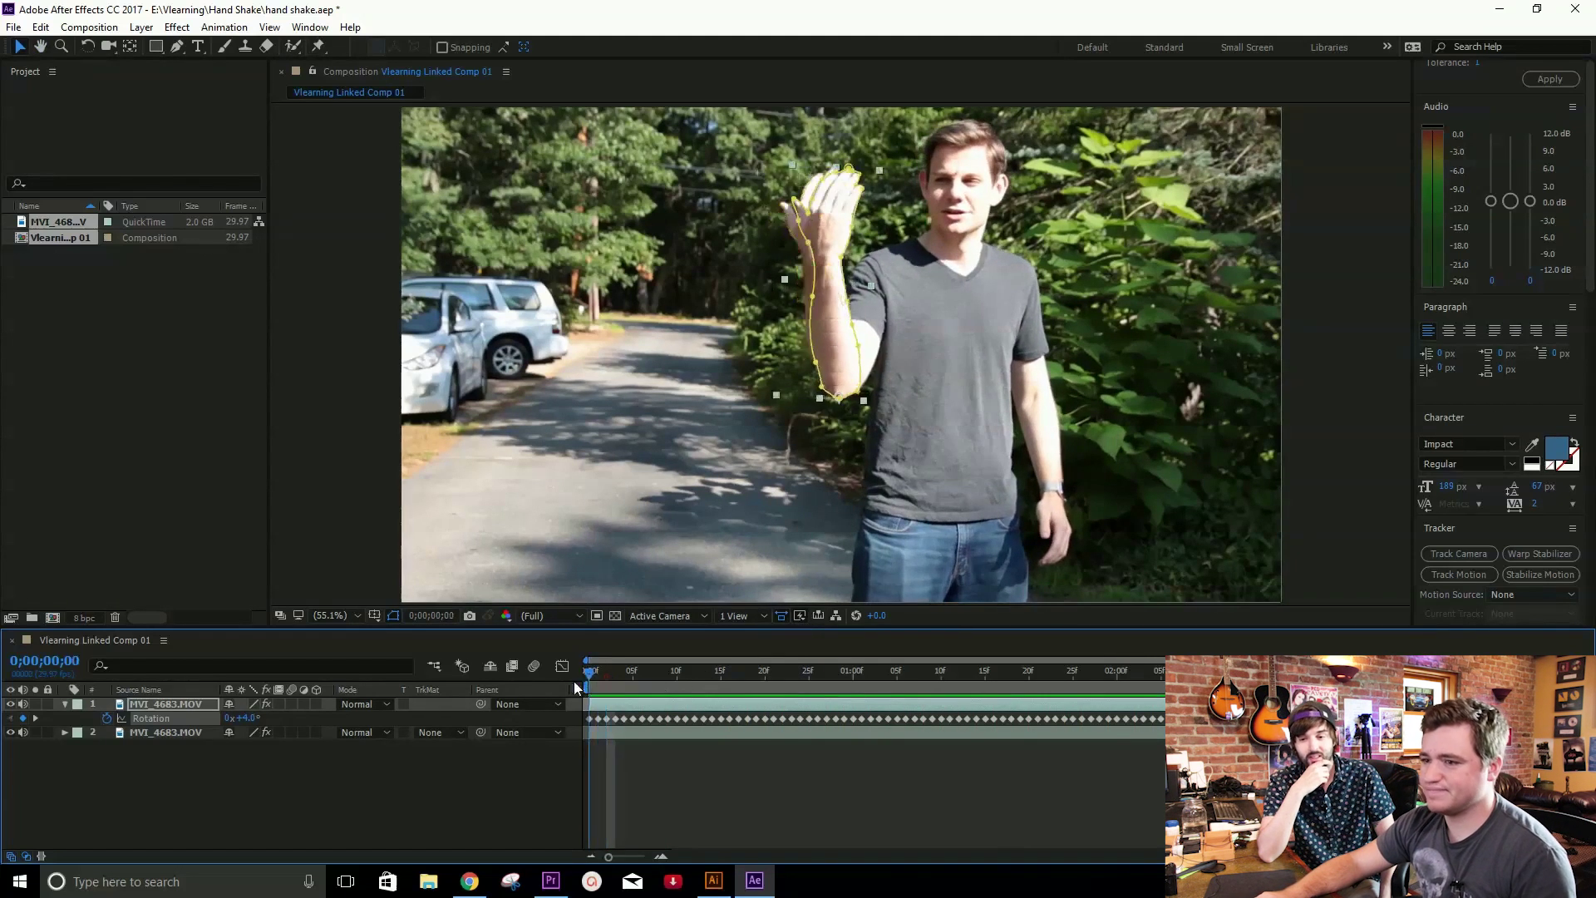
{"action": "left_click", "coordinate": [1340, 443]}
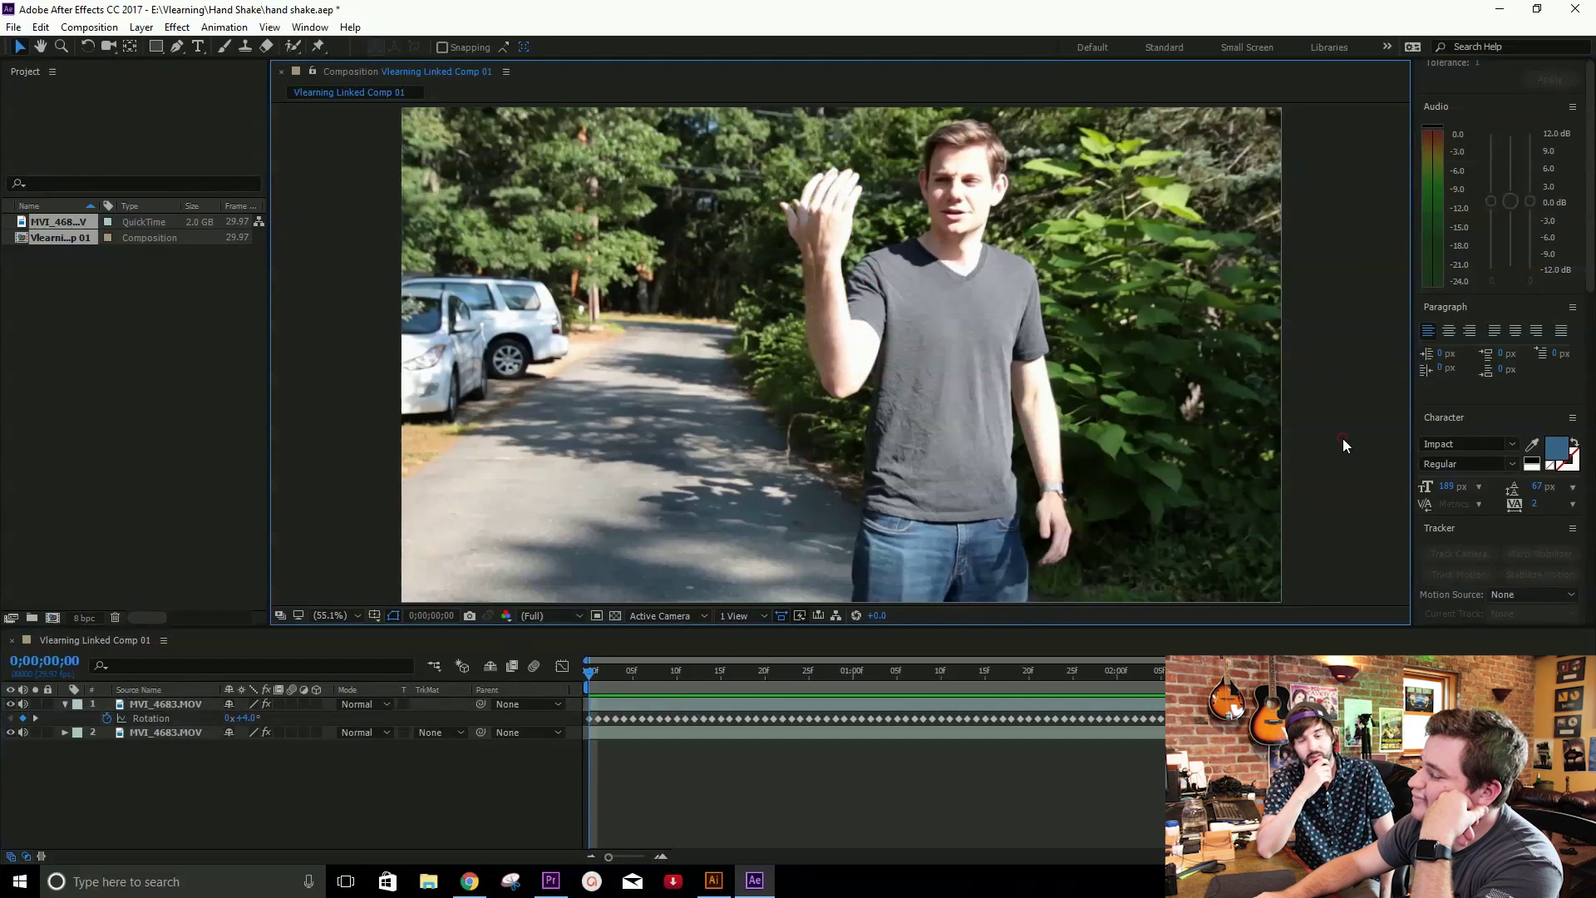
Enable motion blur for the arm layer and for the composition
{"action": "left_click", "coordinate": [657, 707]}
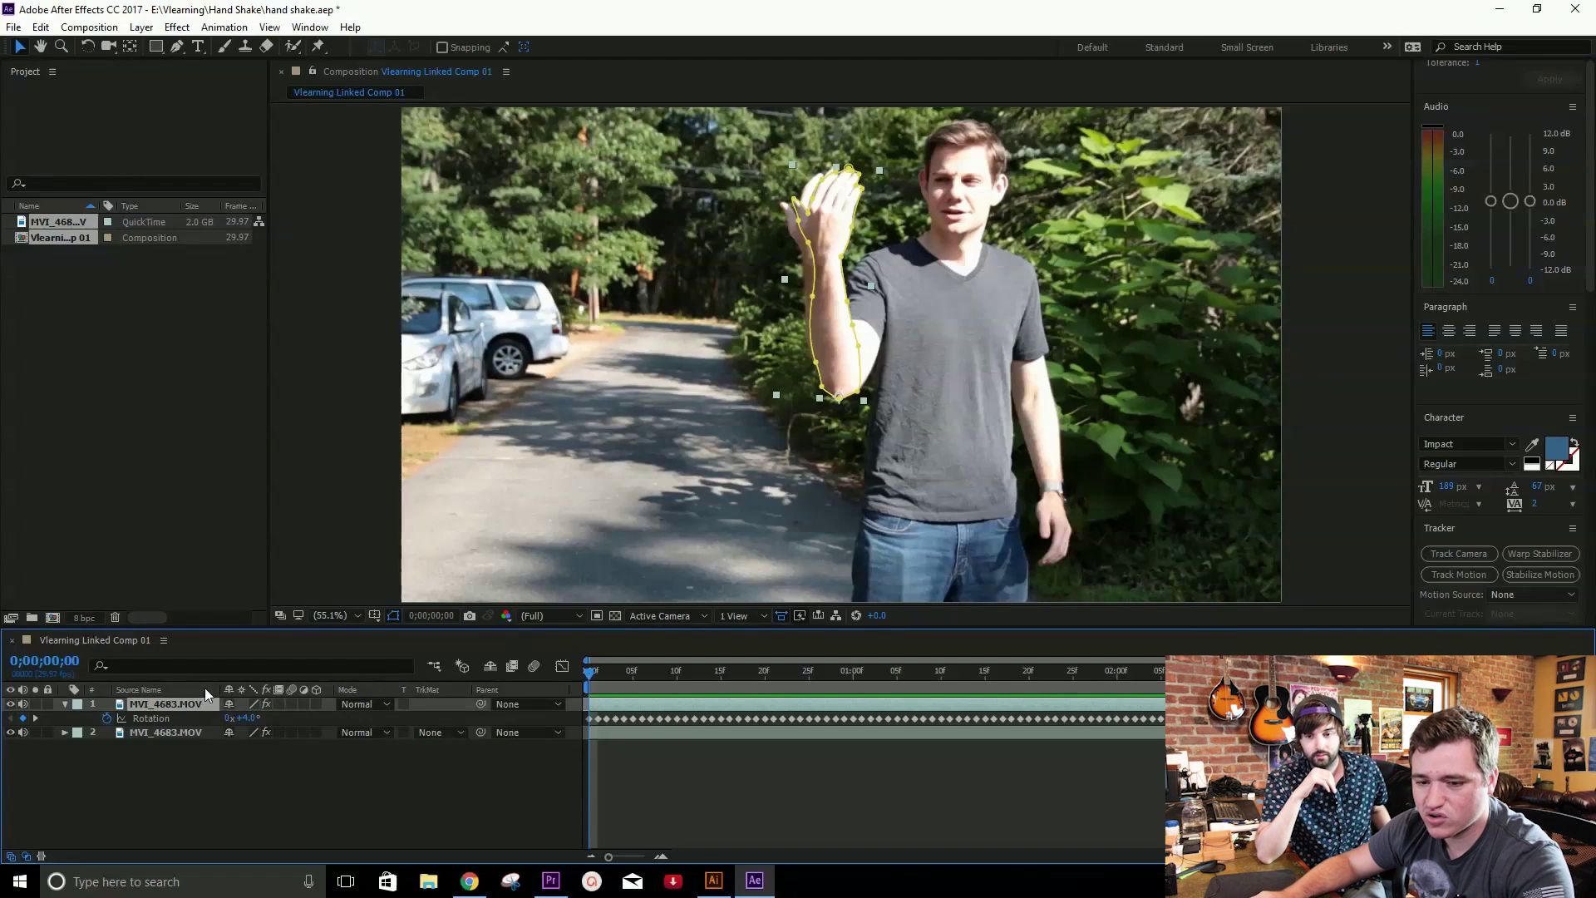
{"action": "left_click", "coordinate": [292, 704]}
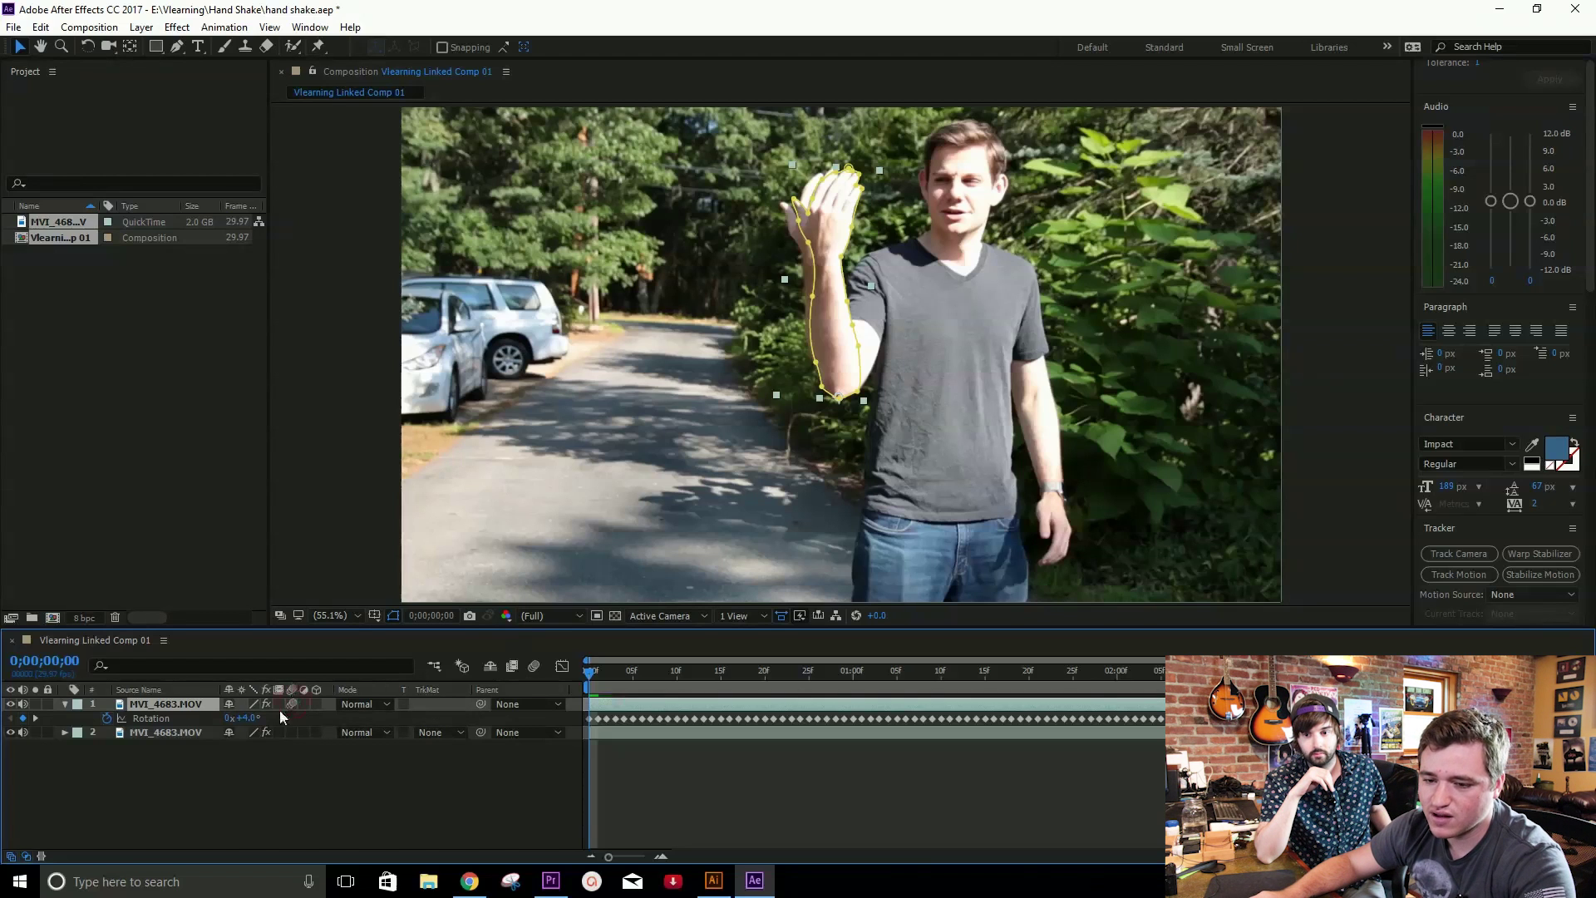
{"action": "left_click", "coordinate": [534, 666]}
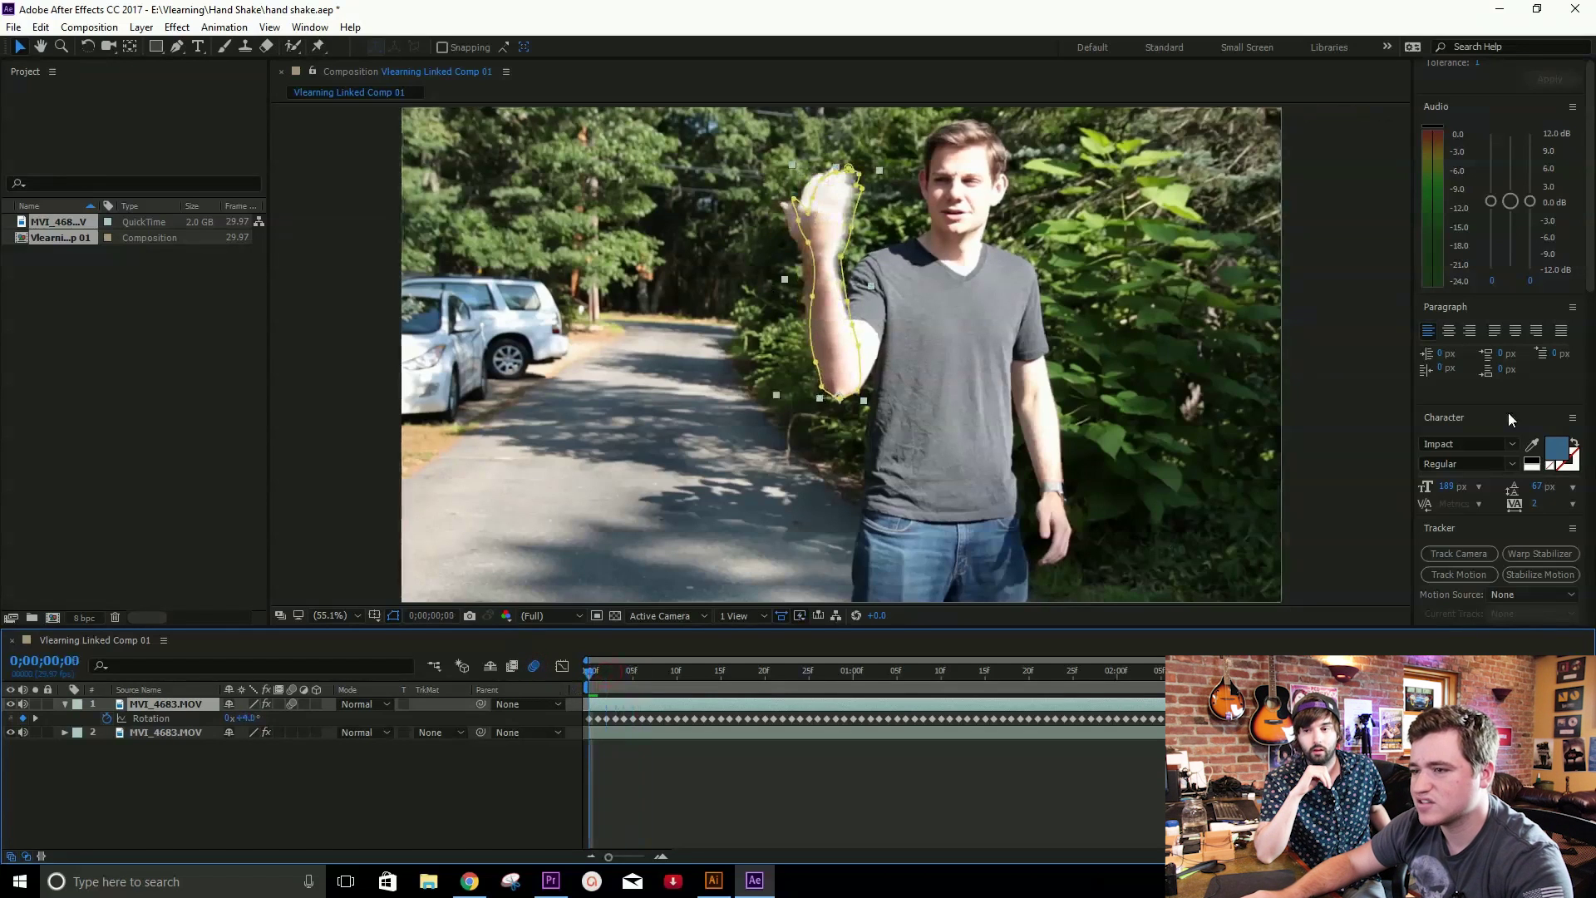
{"action": "left_click", "coordinate": [1391, 447]}
Play back the hand shake with motion blur from near the start of the clip
{"action": "key", "text": "space"}
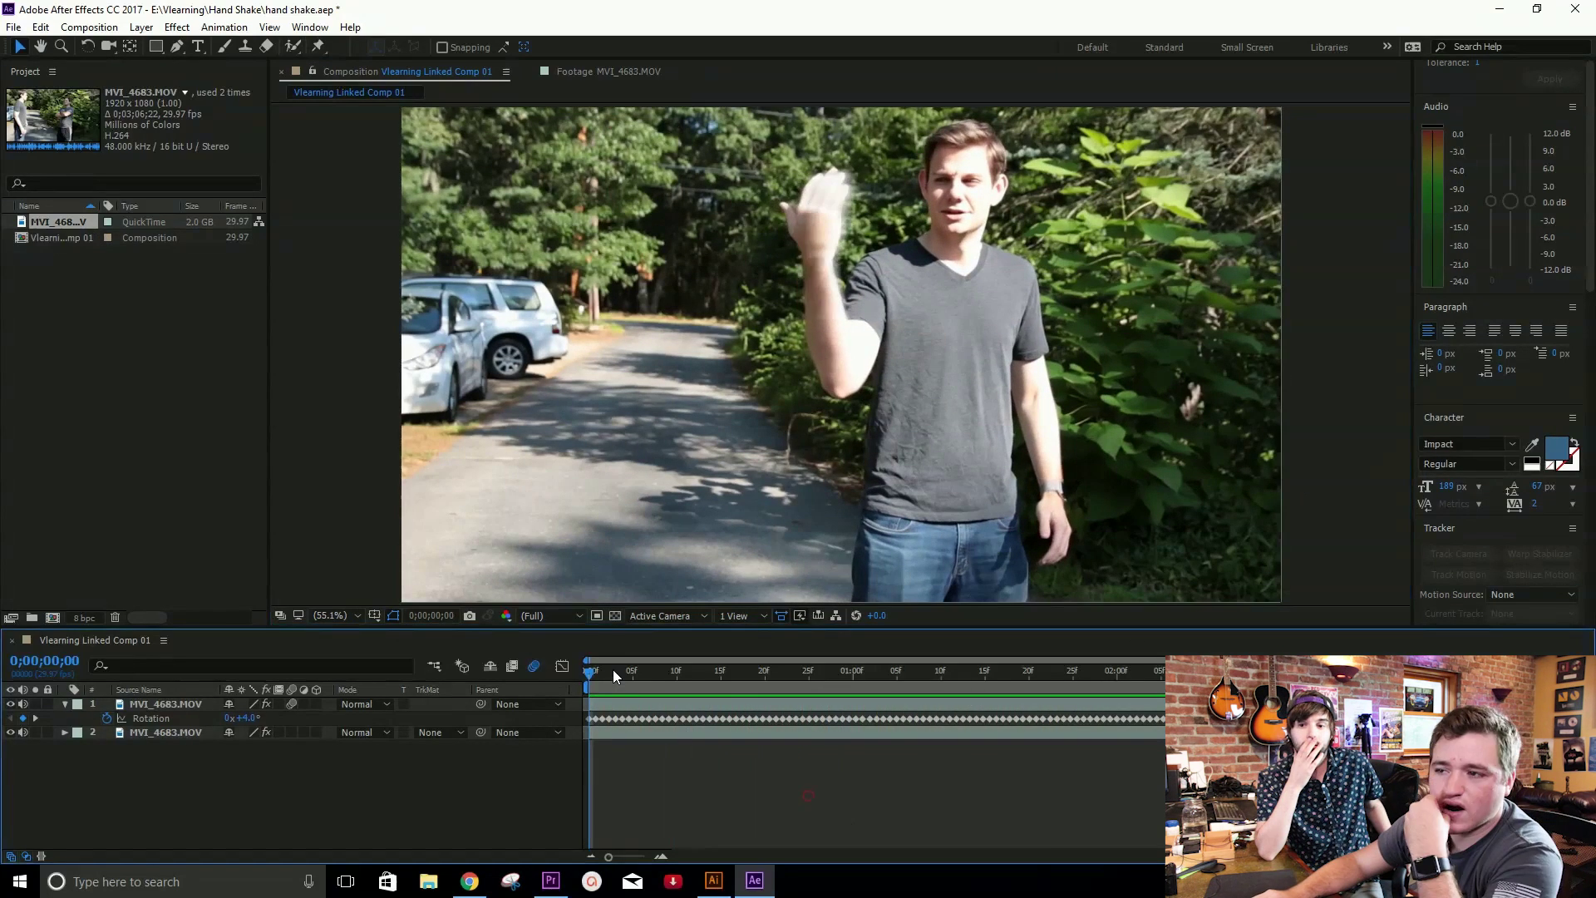
{"action": "left_click", "coordinate": [590, 673]}
{"action": "left_click_drag", "start_coordinate": [591, 678], "coordinate": [633, 701]}
{"action": "key", "text": "space"}
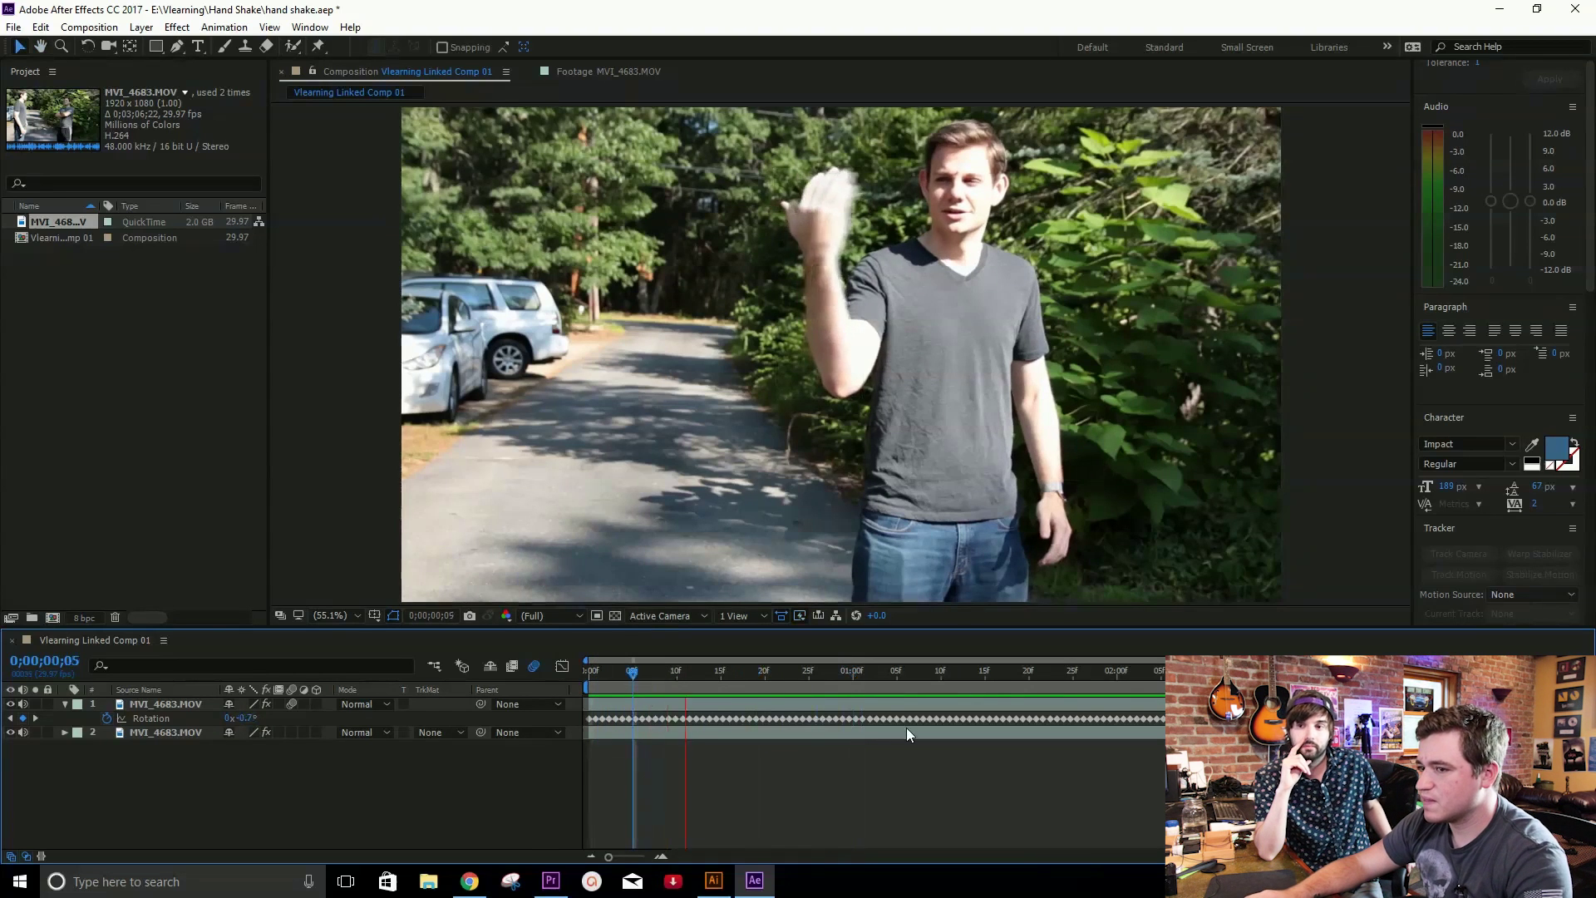
{"action": "key", "text": "space"}
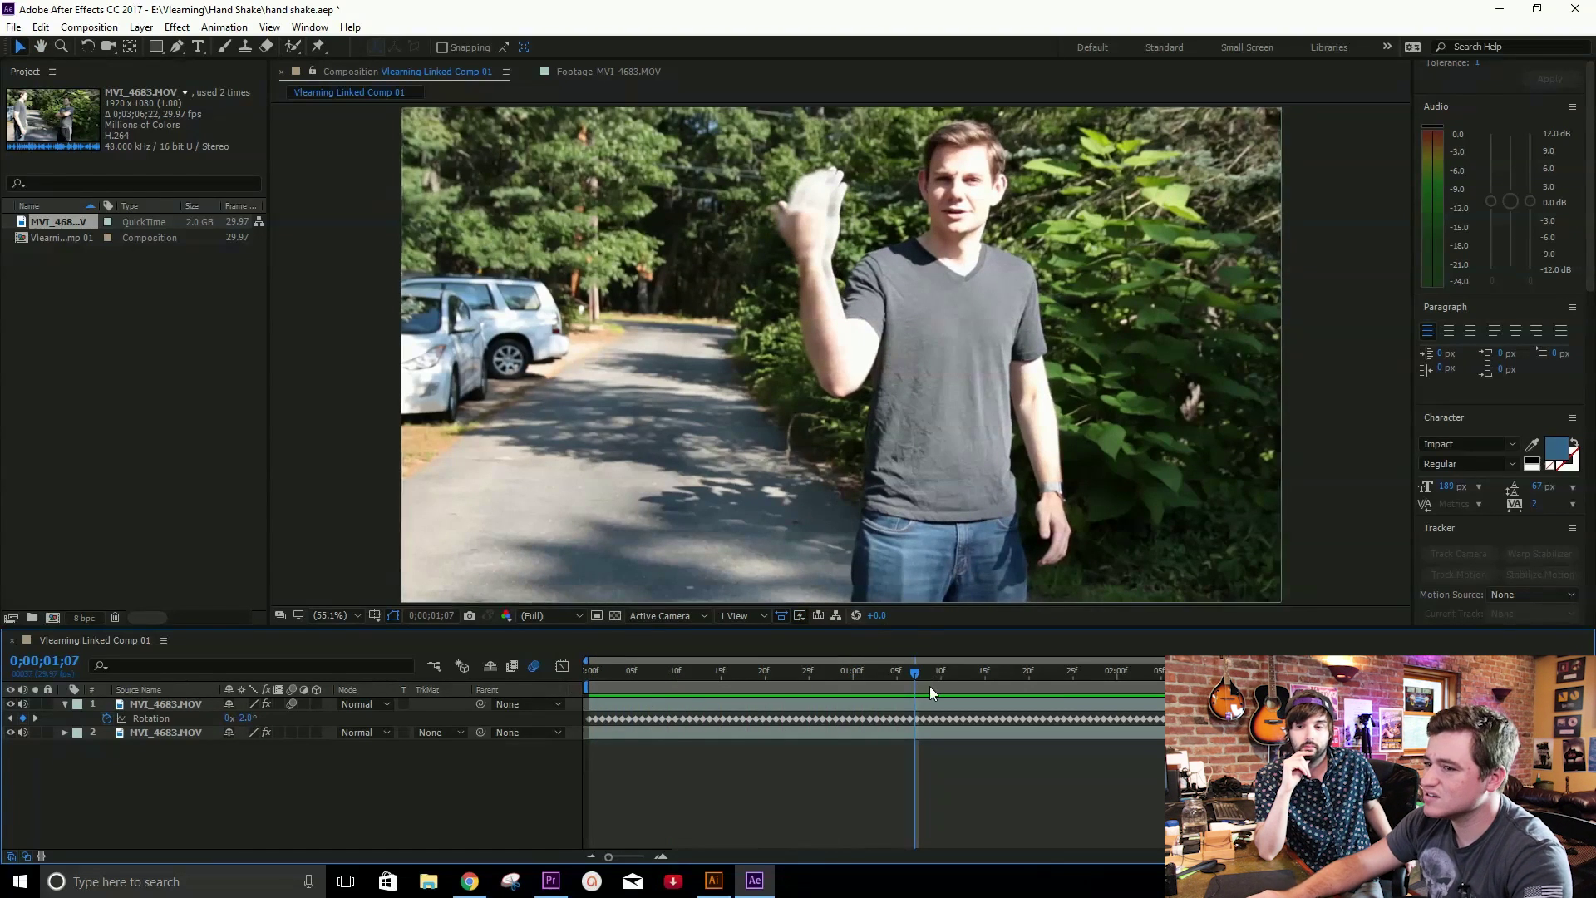
Examine the blurred hand and the elbow joint up close at 0;00;01;07, then view the whole frame again
{"action": "key", "text": "/"}
{"action": "key", "text": "comma"}
{"action": "key", "text": "comma"}
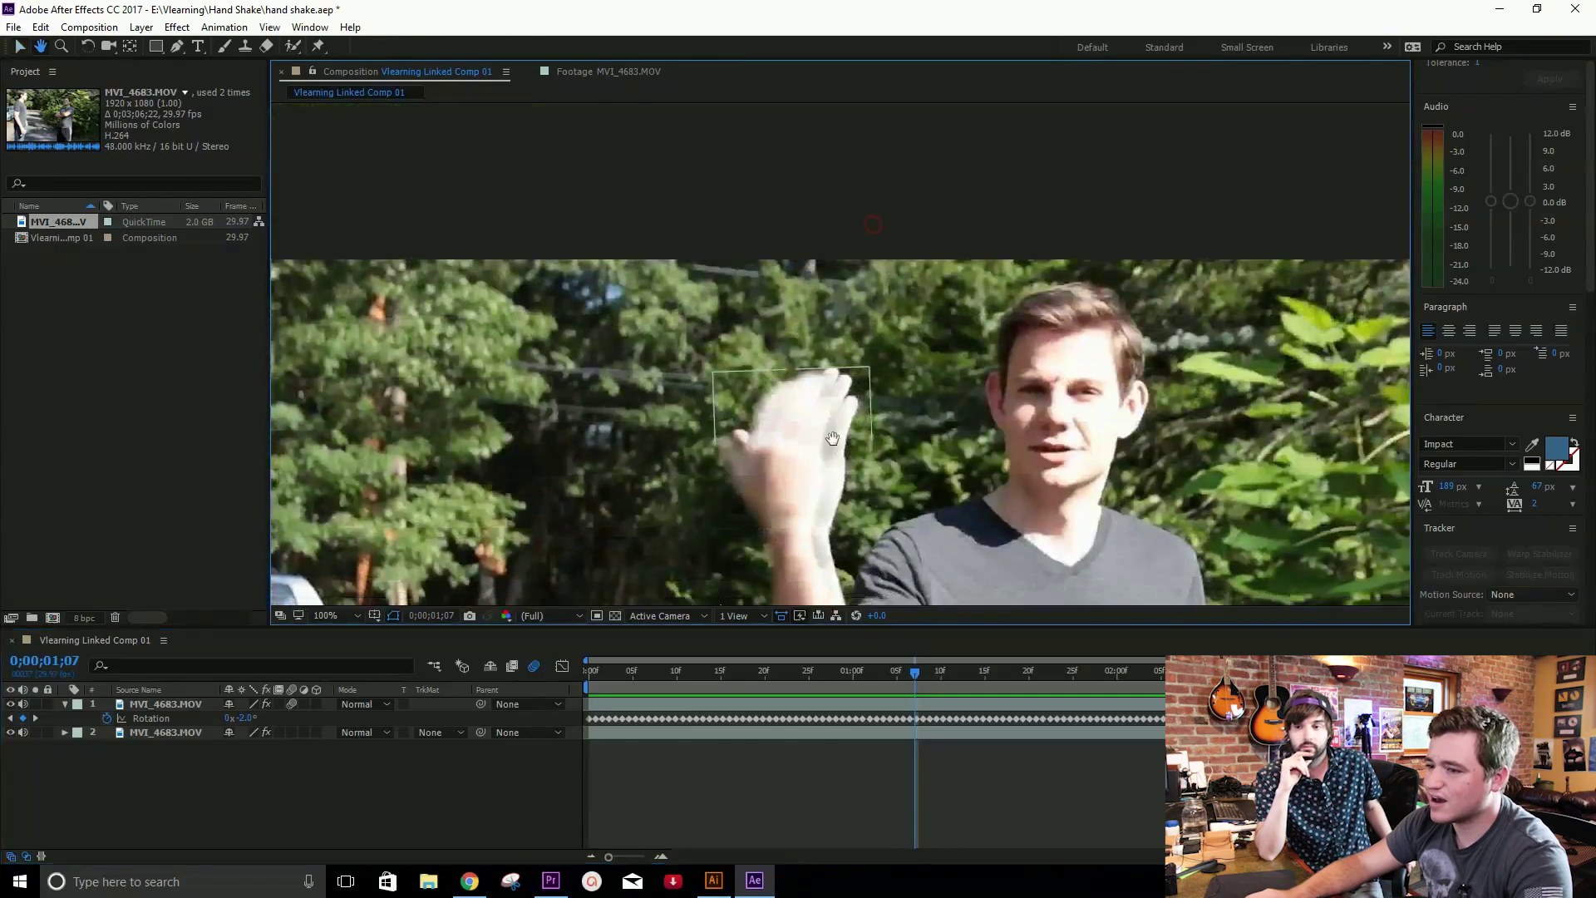
{"action": "left_click_drag", "start_coordinate": [941, 350], "coordinate": [933, 281]}
{"action": "scroll", "coordinate": [876, 363], "scroll_direction": "up", "scroll_amount": 1}
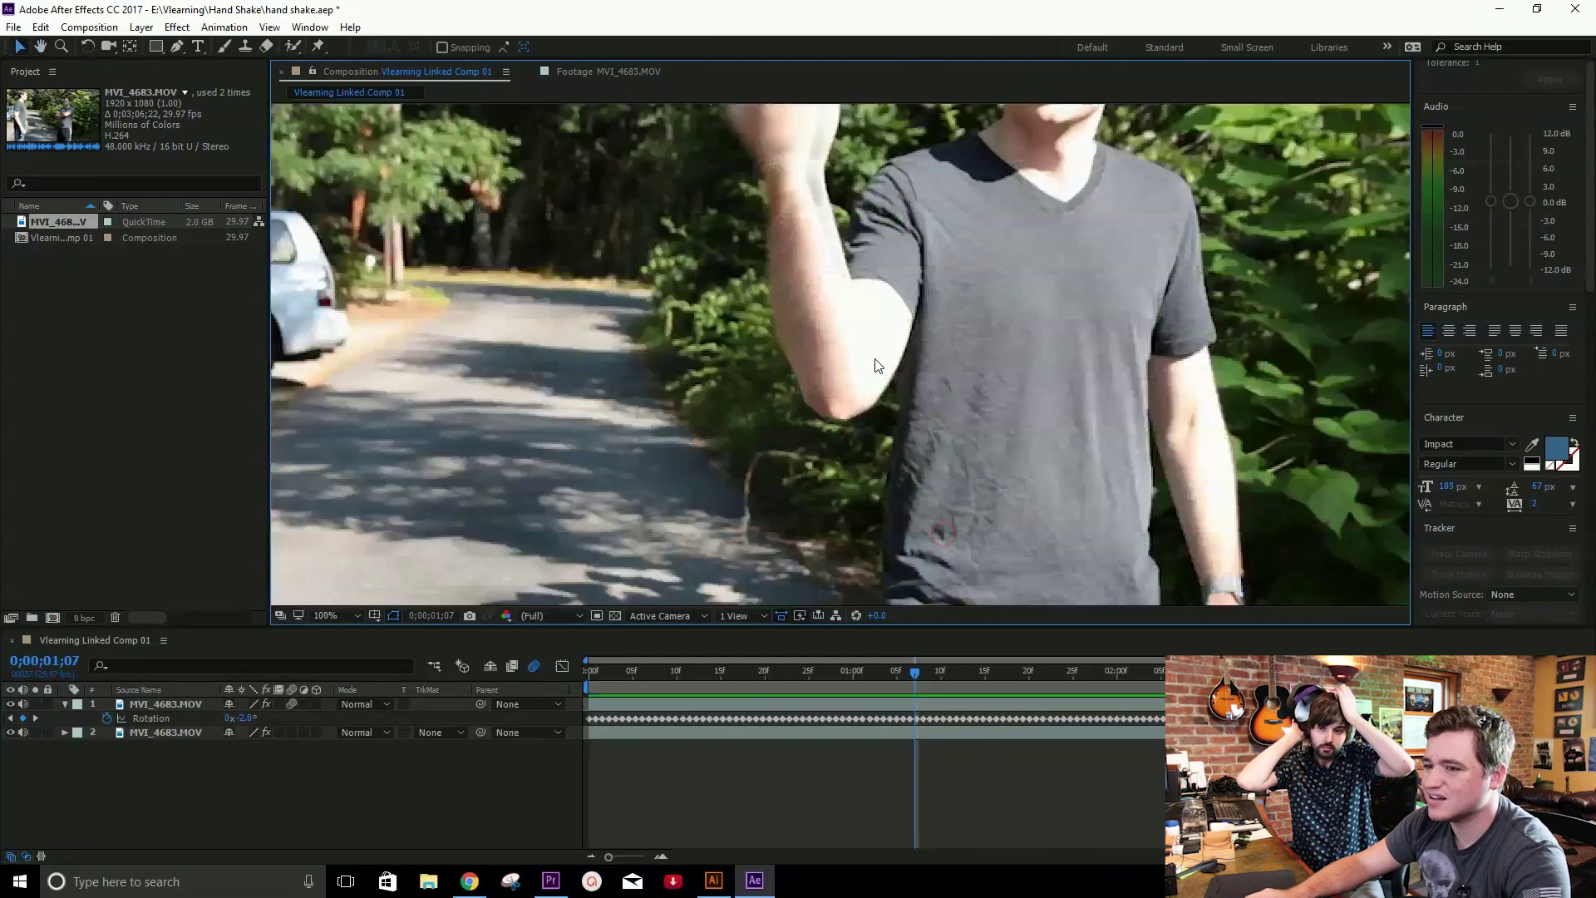
{"action": "scroll", "coordinate": [875, 357], "scroll_direction": "down", "scroll_amount": 1}
{"action": "mouse_move", "coordinate": [954, 352]}
{"action": "left_mouse_down"}
{"action": "mouse_move", "coordinate": [955, 367]}
{"action": "mouse_move", "coordinate": [945, 354]}
{"action": "left_mouse_up"}
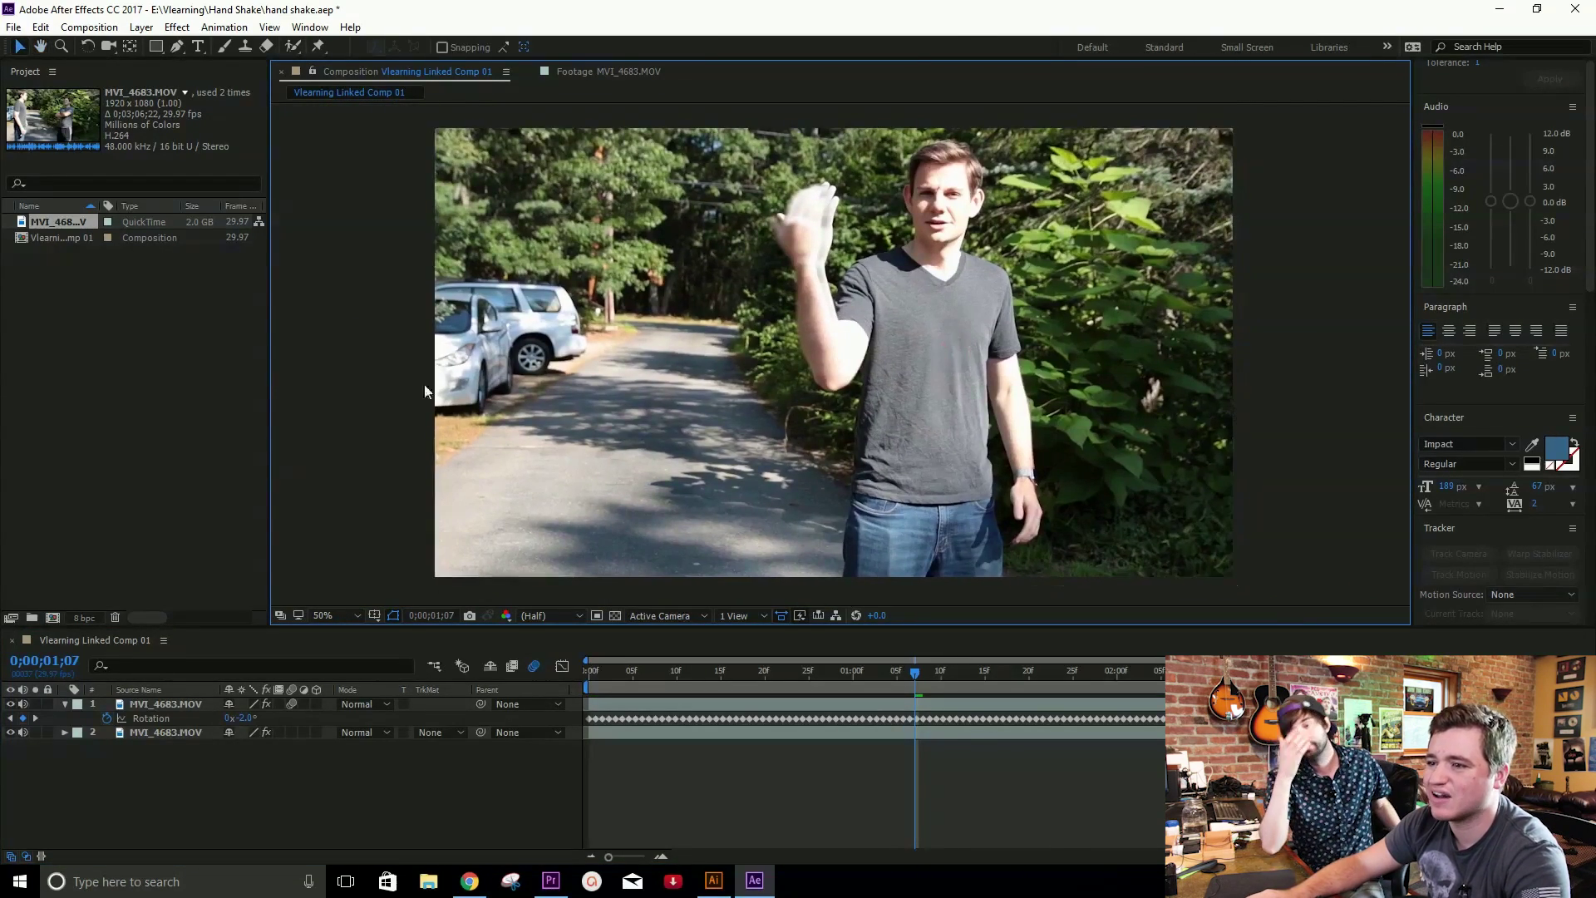
{"action": "left_click_drag", "start_coordinate": [683, 370], "coordinate": [695, 369]}
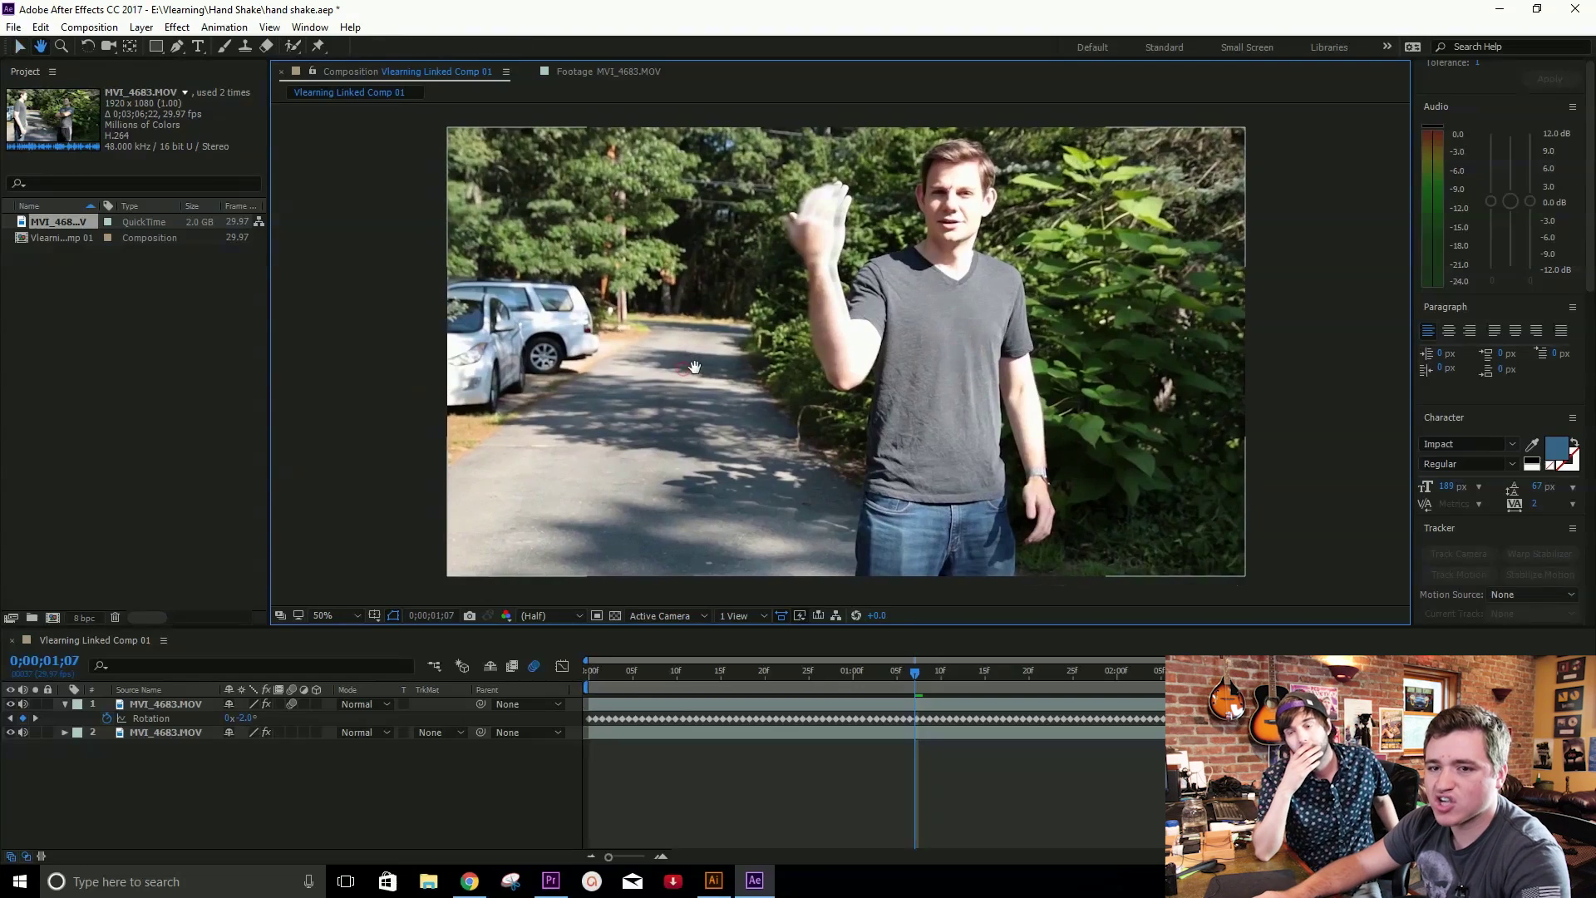
Open the source footage MVI_4683.MOV and trim it to the section from 0;01;37;02 to 0;01;45;14
{"action": "double_click", "coordinate": [62, 223]}
{"action": "left_click_drag", "start_coordinate": [586, 578], "coordinate": [863, 560]}
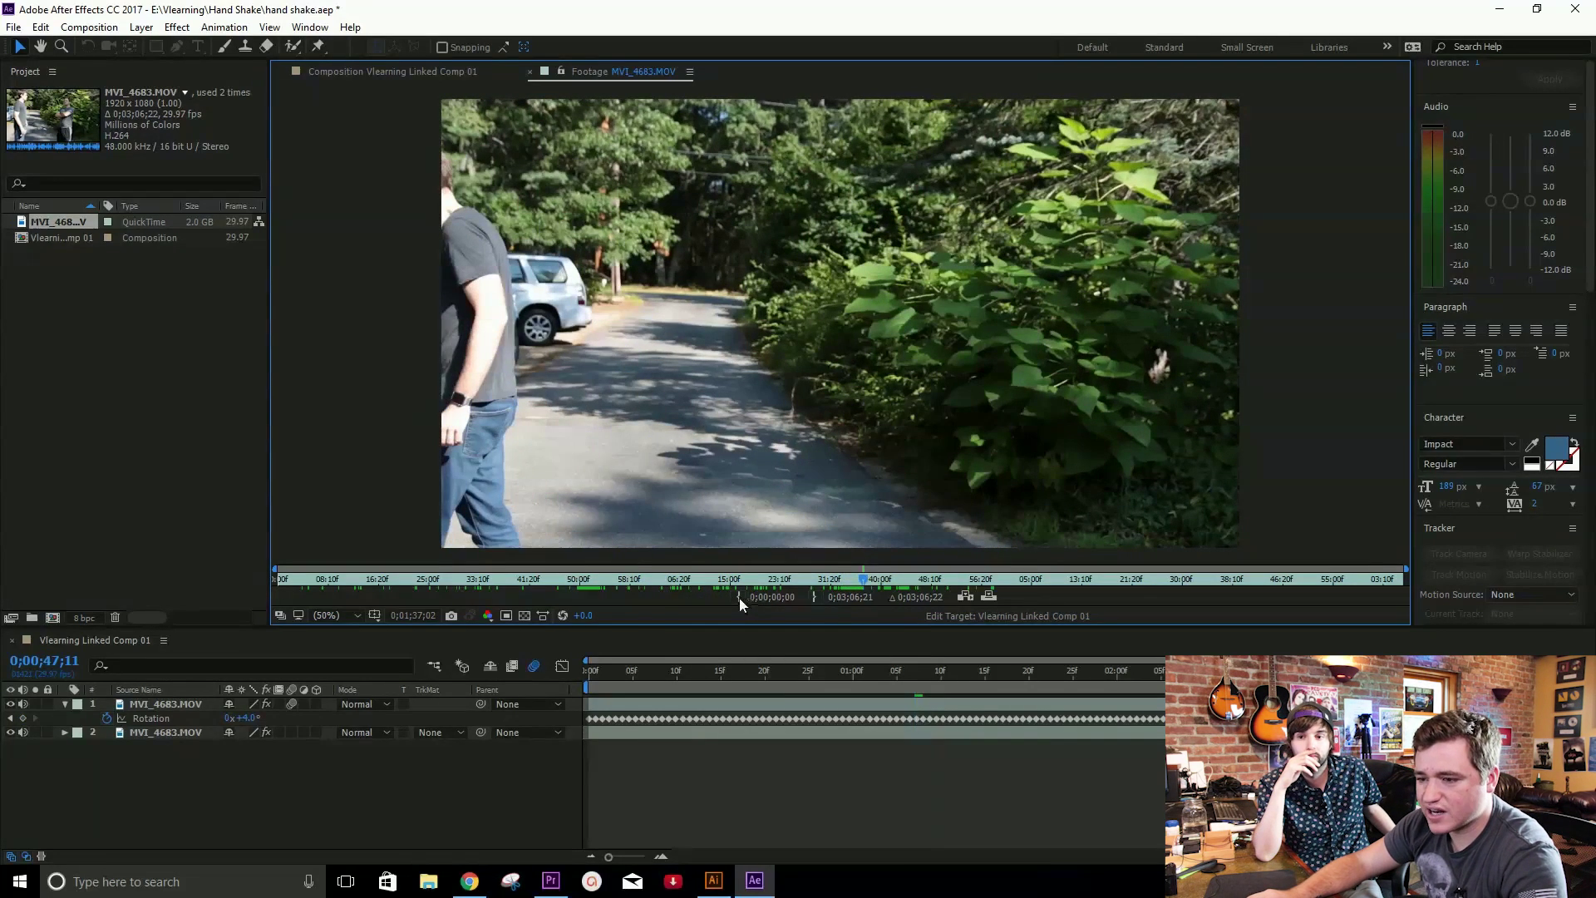
{"action": "left_click", "coordinate": [739, 597]}
{"action": "left_click_drag", "start_coordinate": [866, 581], "coordinate": [918, 580]}
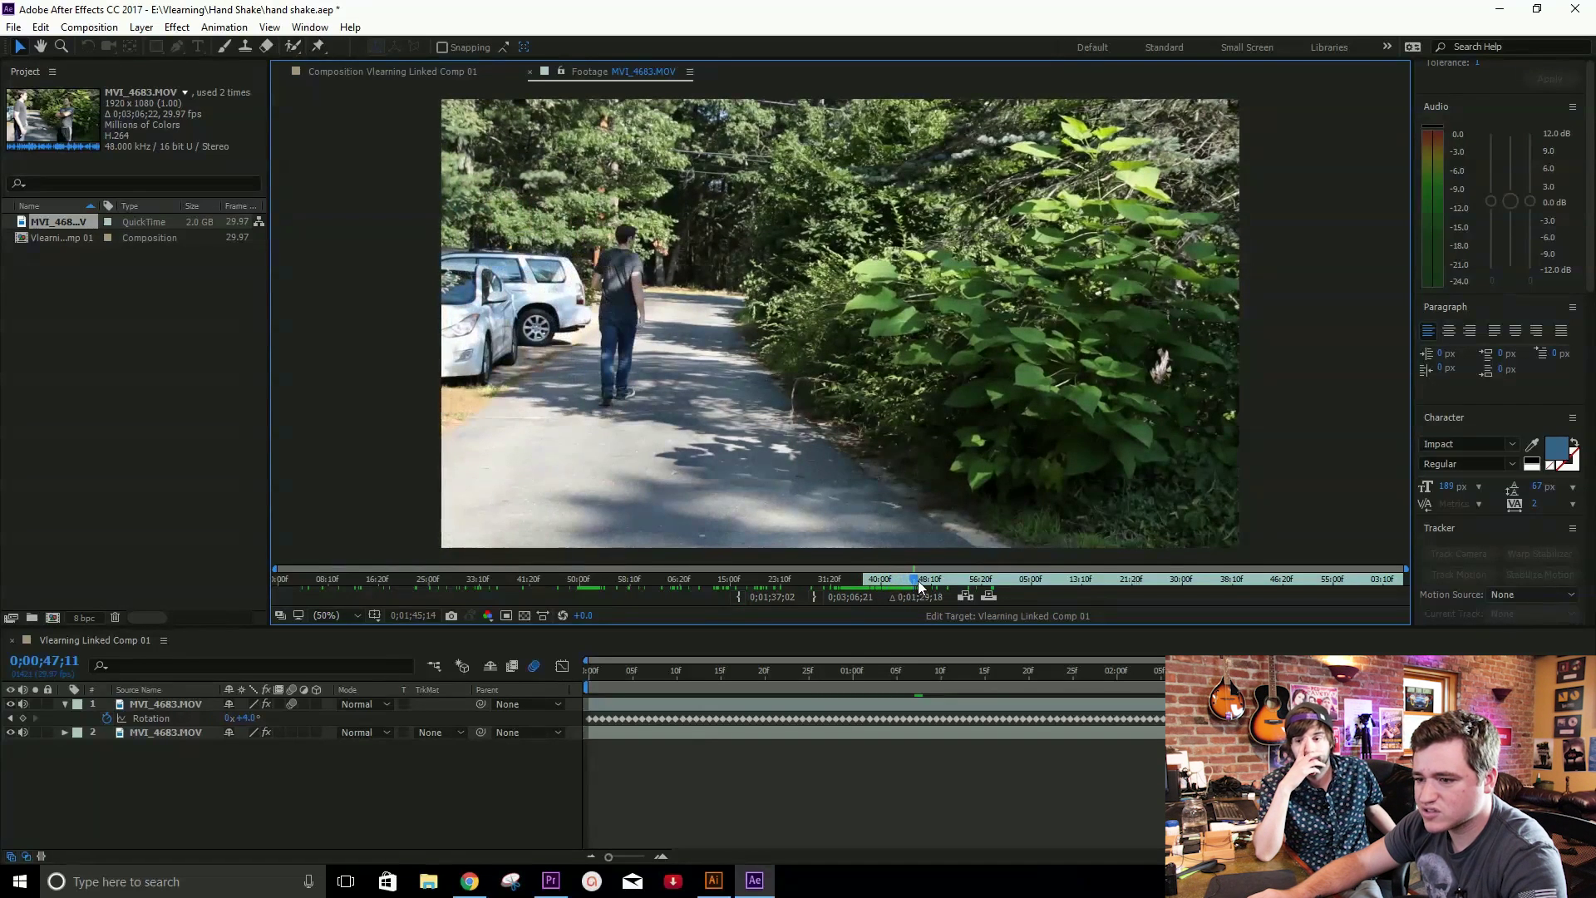
{"action": "left_click", "coordinate": [812, 595]}
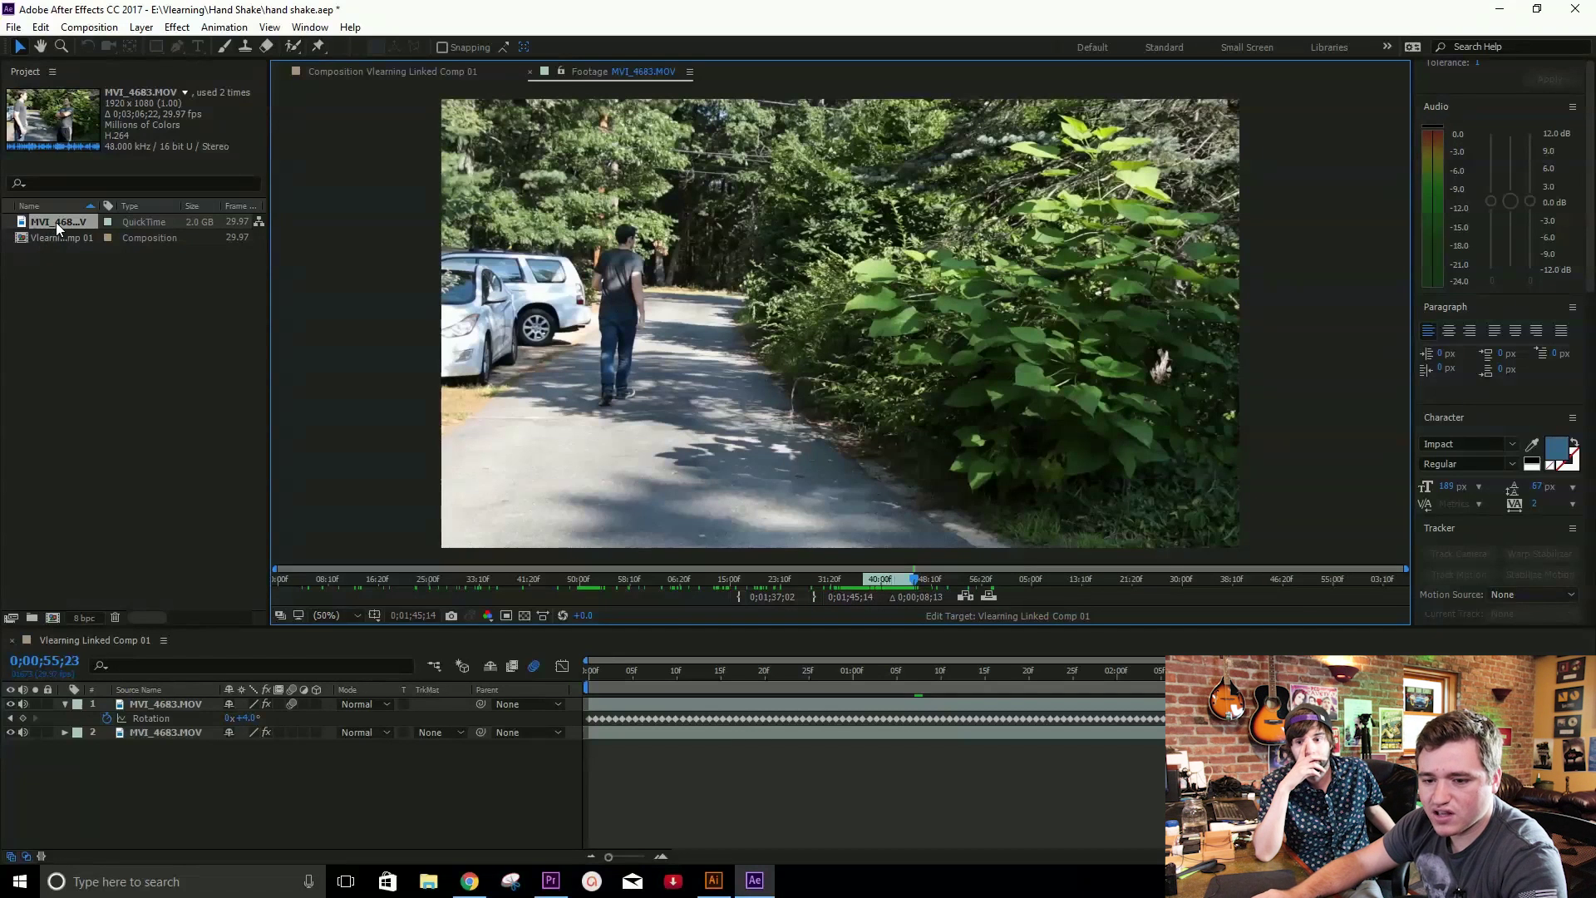
Add the trimmed clip to the composition between the arm layer and the original footage, and hide the arm layer
{"action": "left_click_drag", "start_coordinate": [56, 222], "coordinate": [191, 698]}
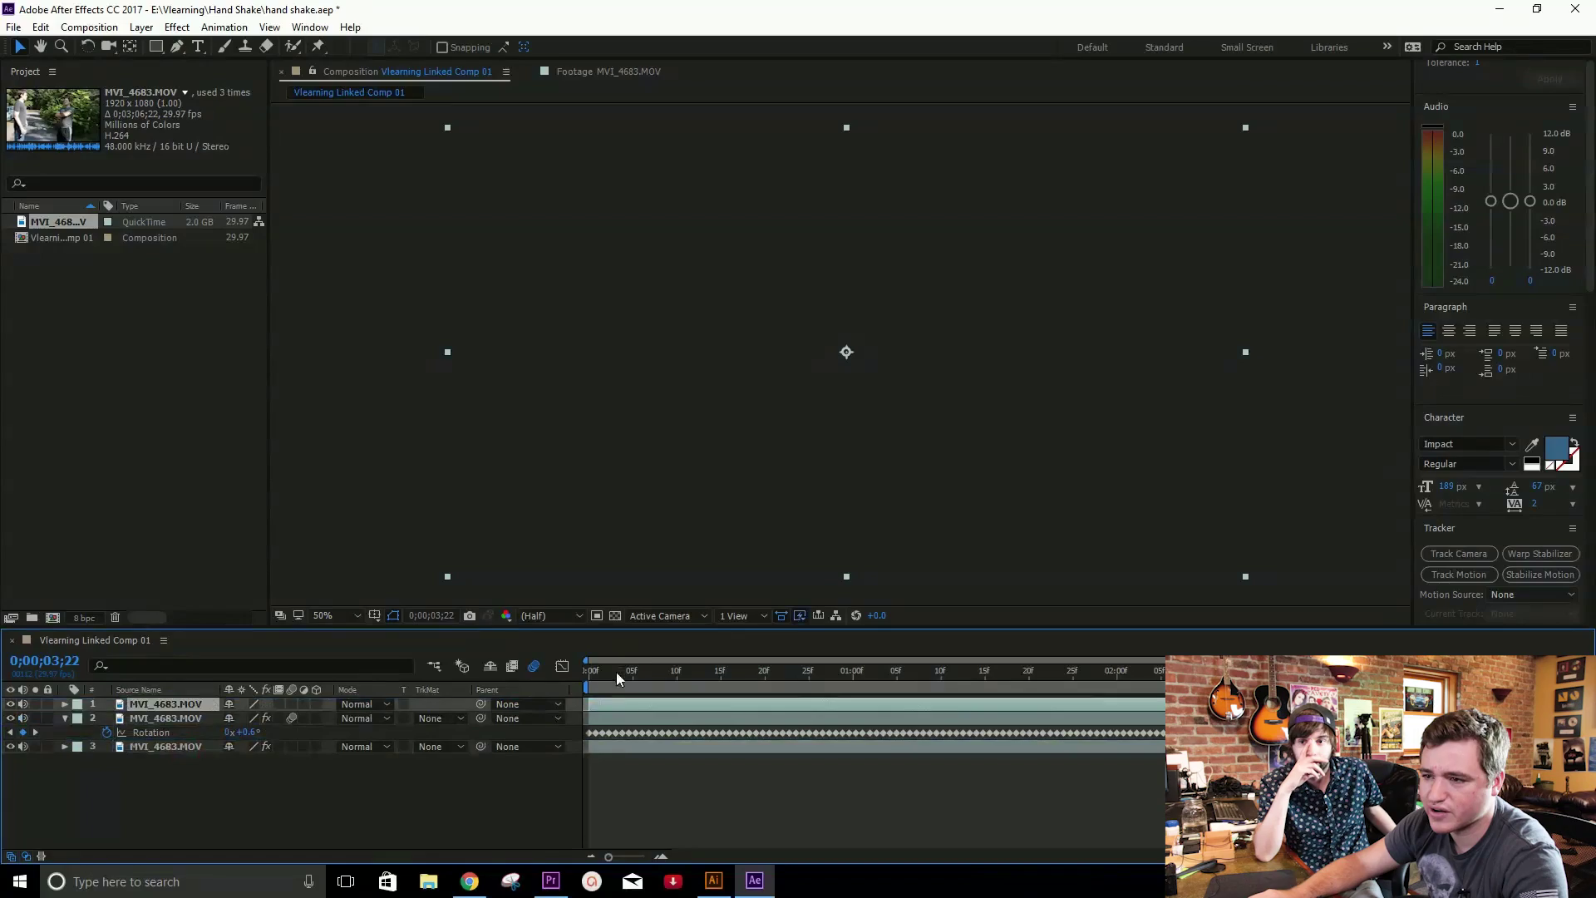
{"action": "mouse_move", "coordinate": [616, 672]}
{"action": "left_mouse_down"}
{"action": "mouse_move", "coordinate": [593, 675]}
{"action": "mouse_move", "coordinate": [895, 665]}
{"action": "mouse_move", "coordinate": [592, 672]}
{"action": "left_mouse_up"}
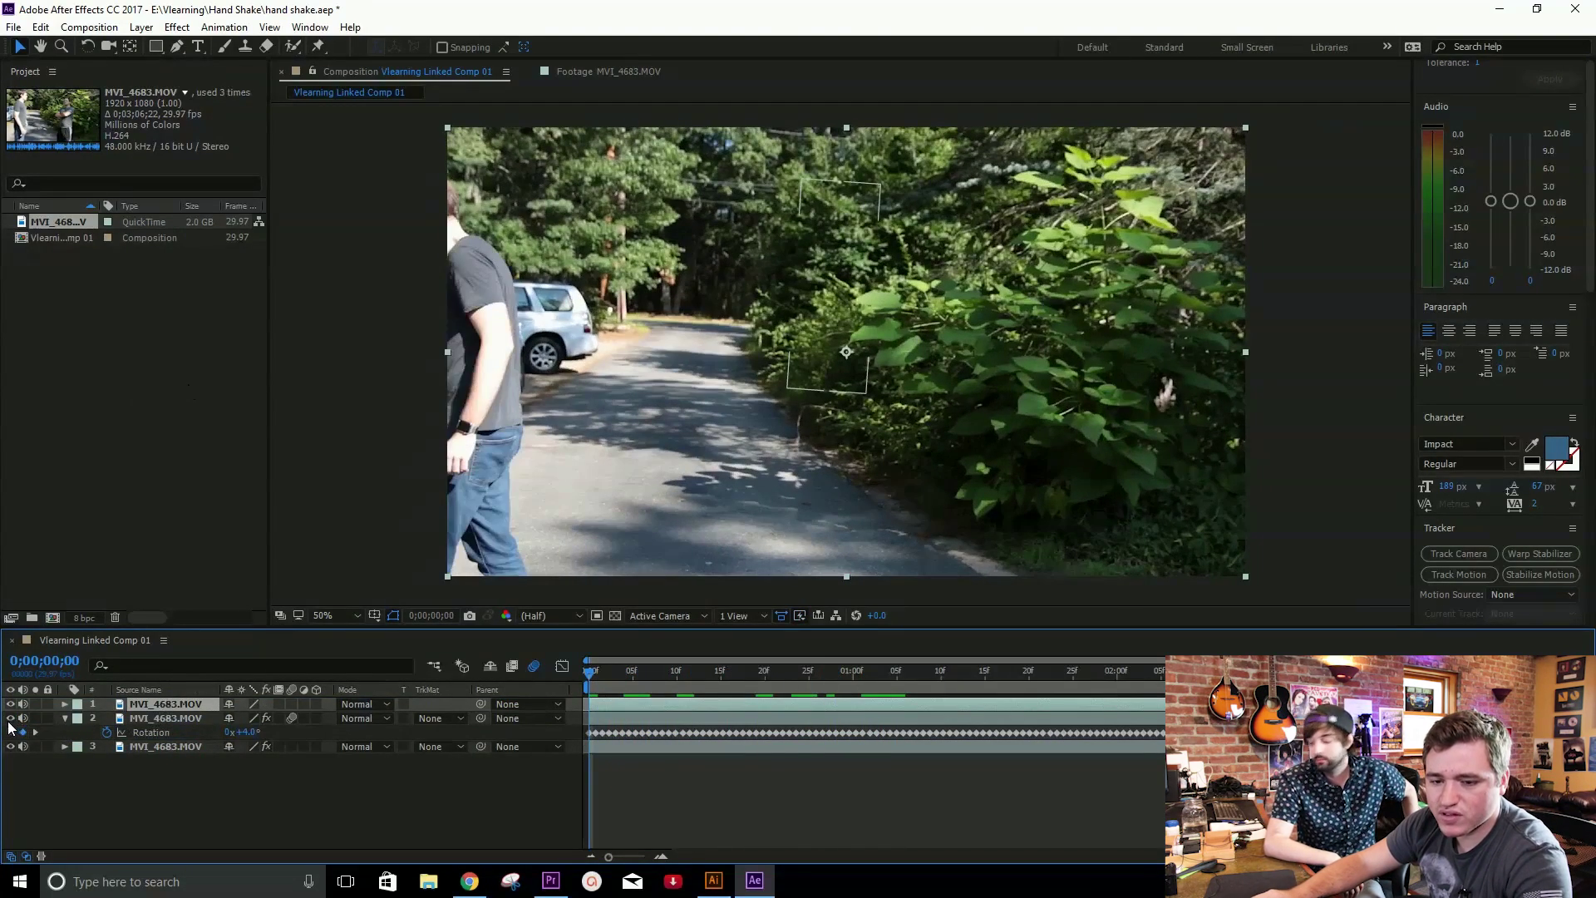
{"action": "left_click_drag", "start_coordinate": [123, 715], "coordinate": [146, 704]}
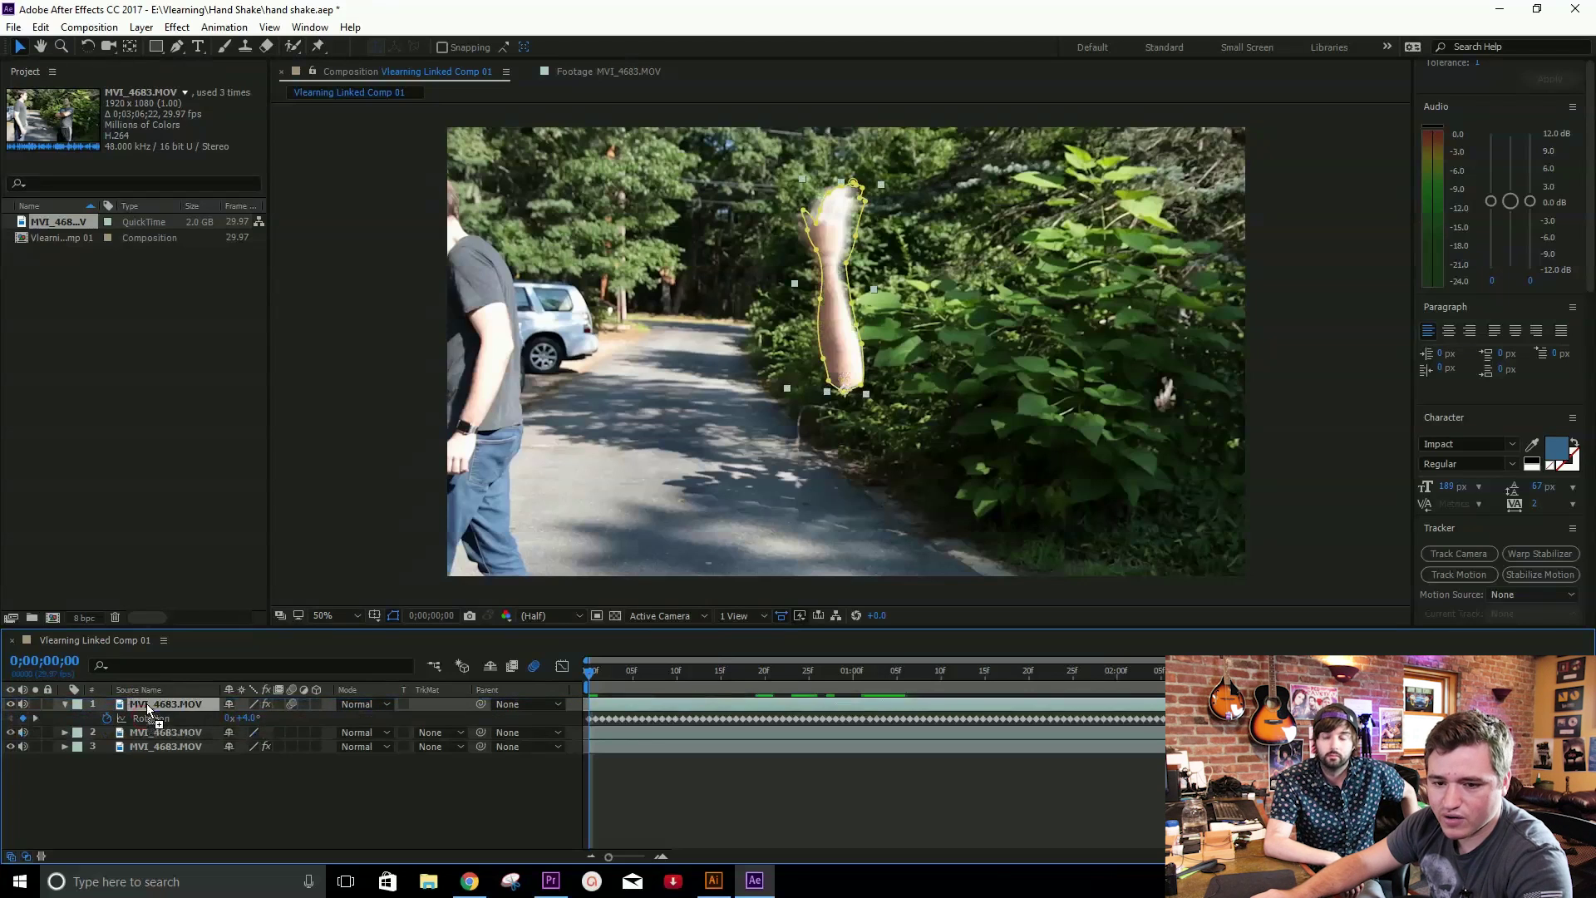
{"action": "left_click", "coordinate": [11, 704]}
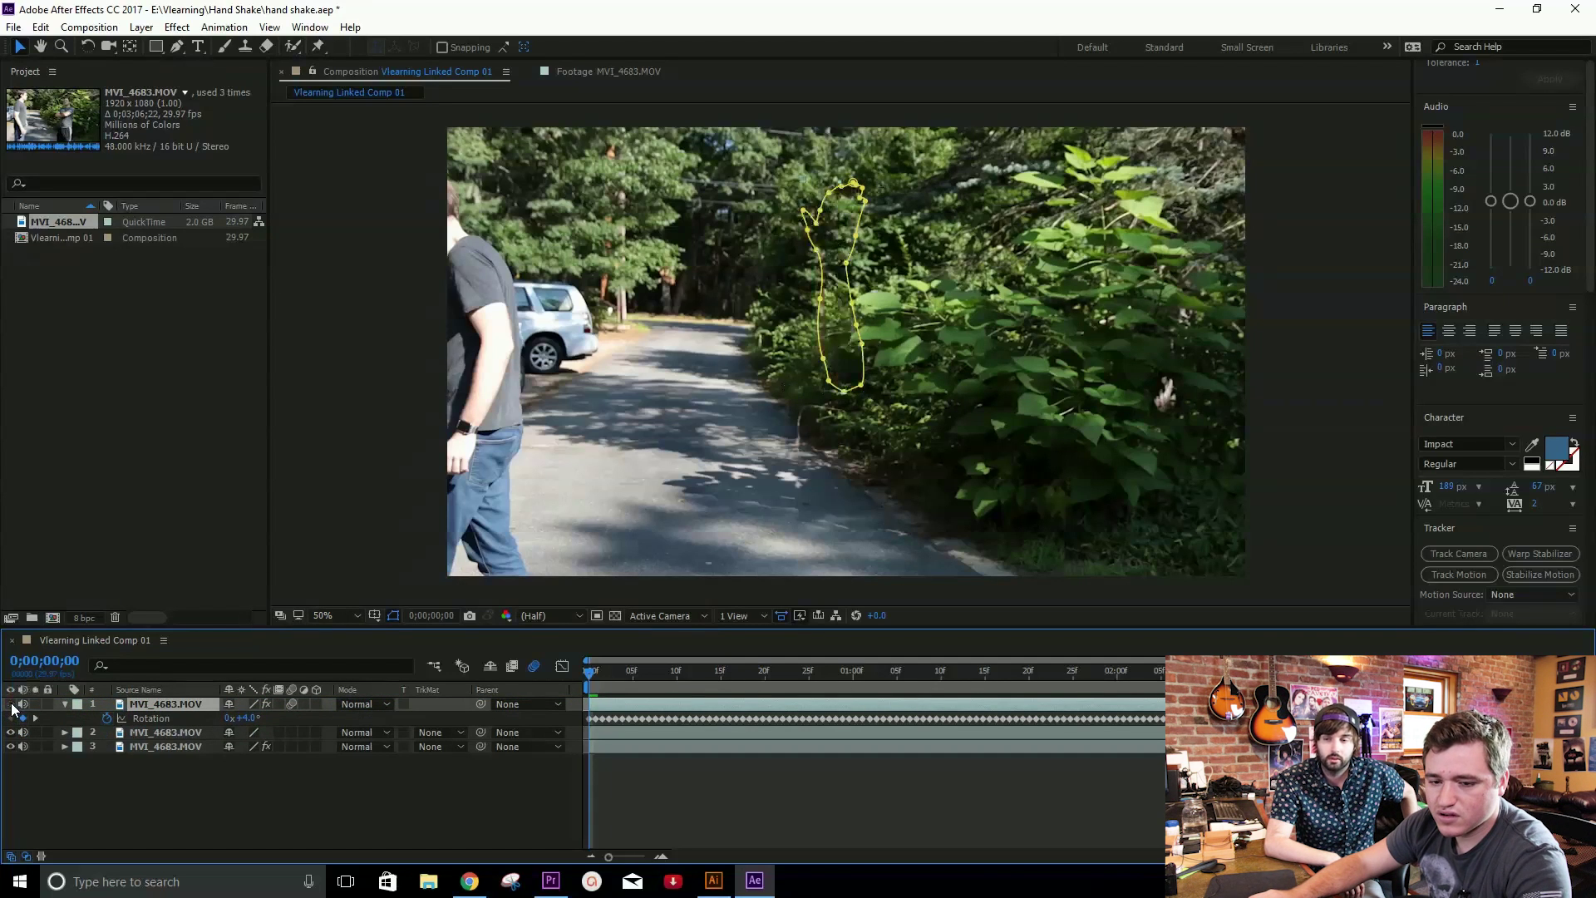
Draw a rough triangular mask with the Pen tool on the newly added background layer at the start of the composition
{"action": "left_click", "coordinate": [166, 735]}
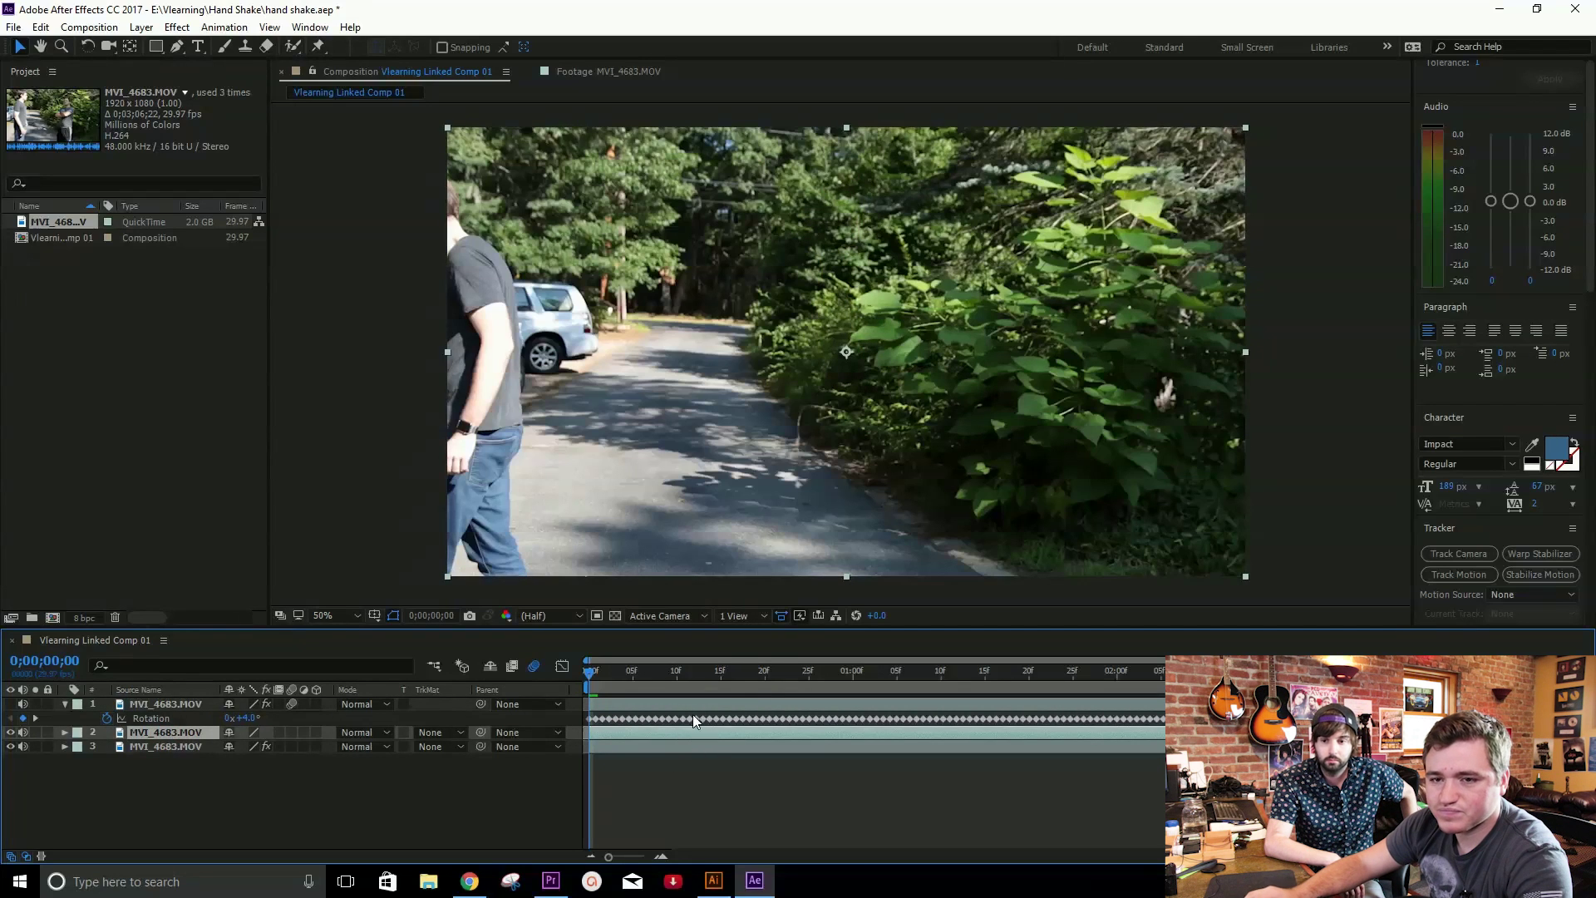
{"action": "left_click", "coordinate": [179, 48]}
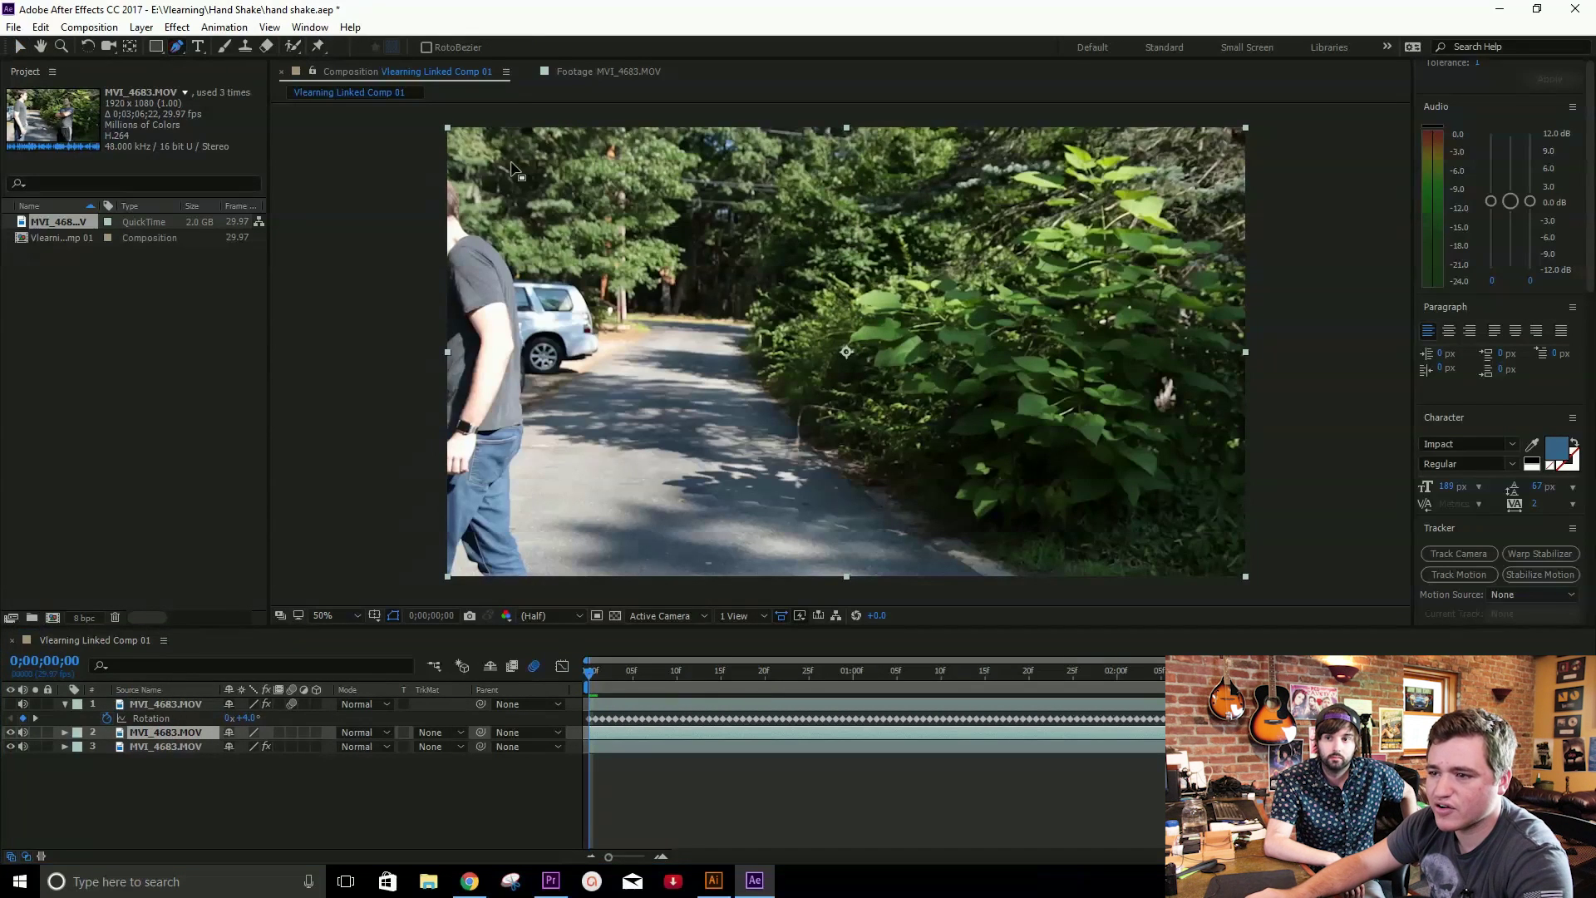
{"action": "left_click", "coordinate": [802, 201]}
{"action": "left_click", "coordinate": [806, 448]}
{"action": "left_click", "coordinate": [1054, 371]}
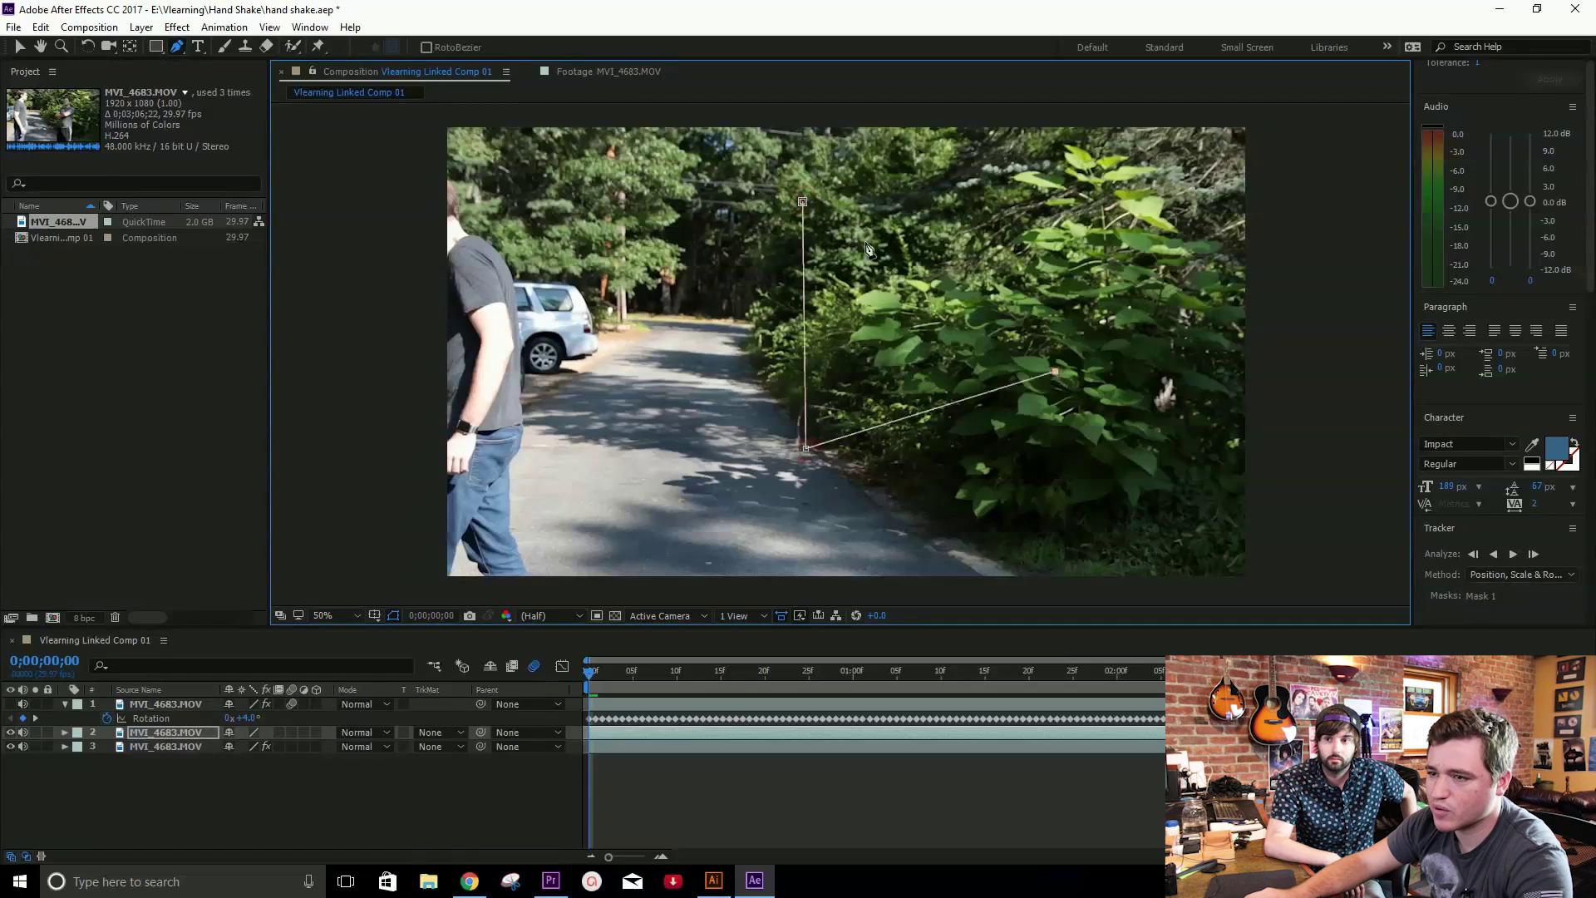
{"action": "left_click", "coordinate": [802, 202]}
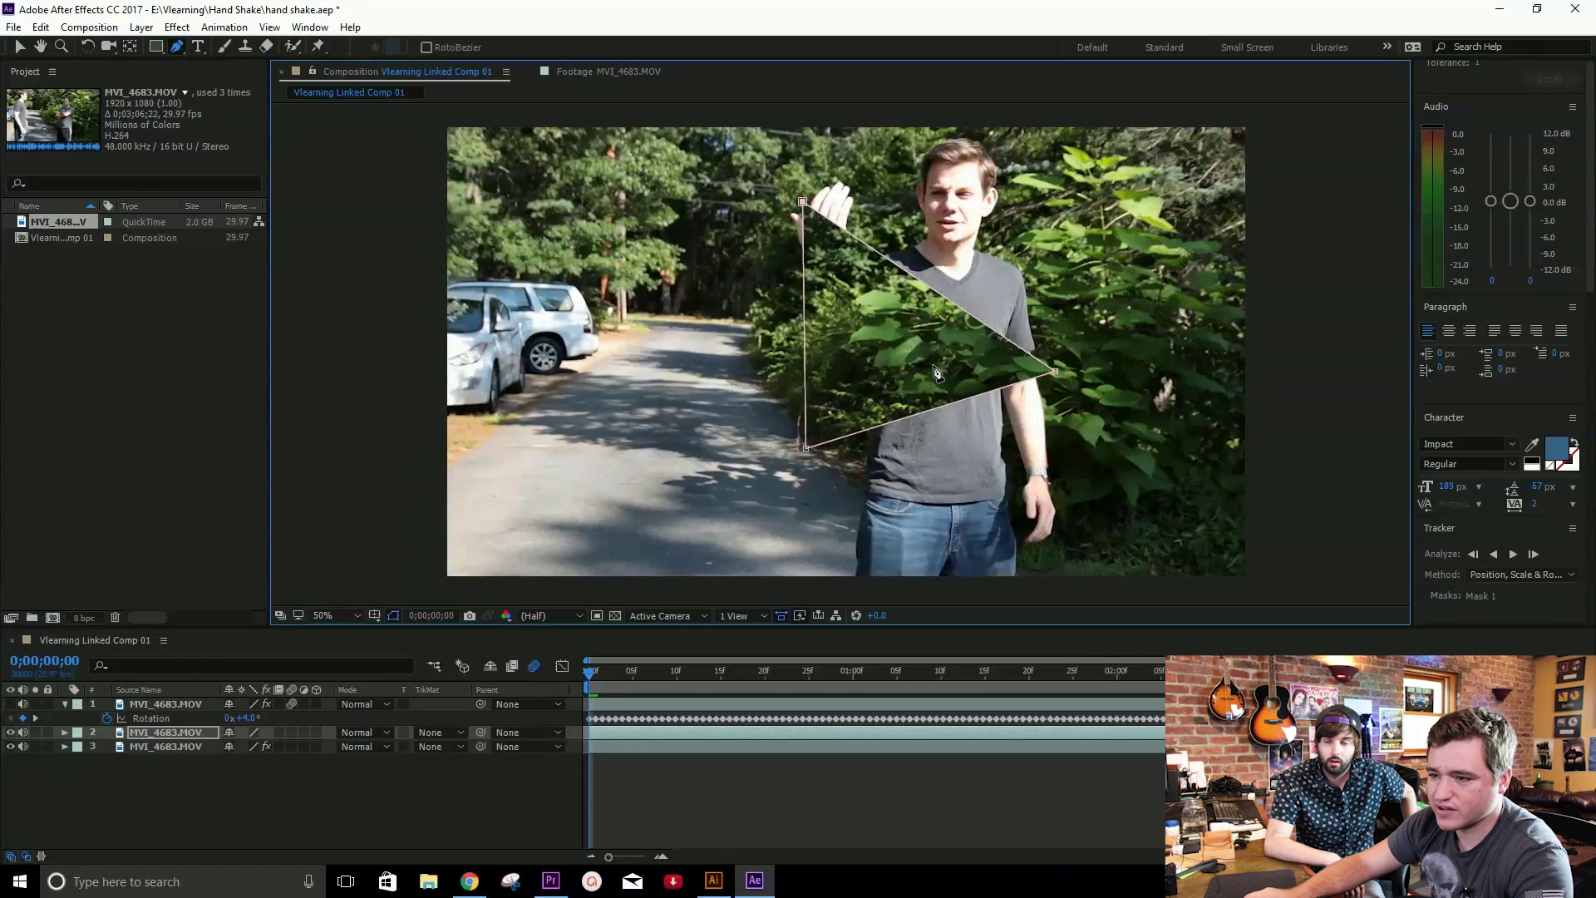
Move the triangular mask over the raised hand and pull its upper vertex up beside the head
{"action": "key", "text": "v"}
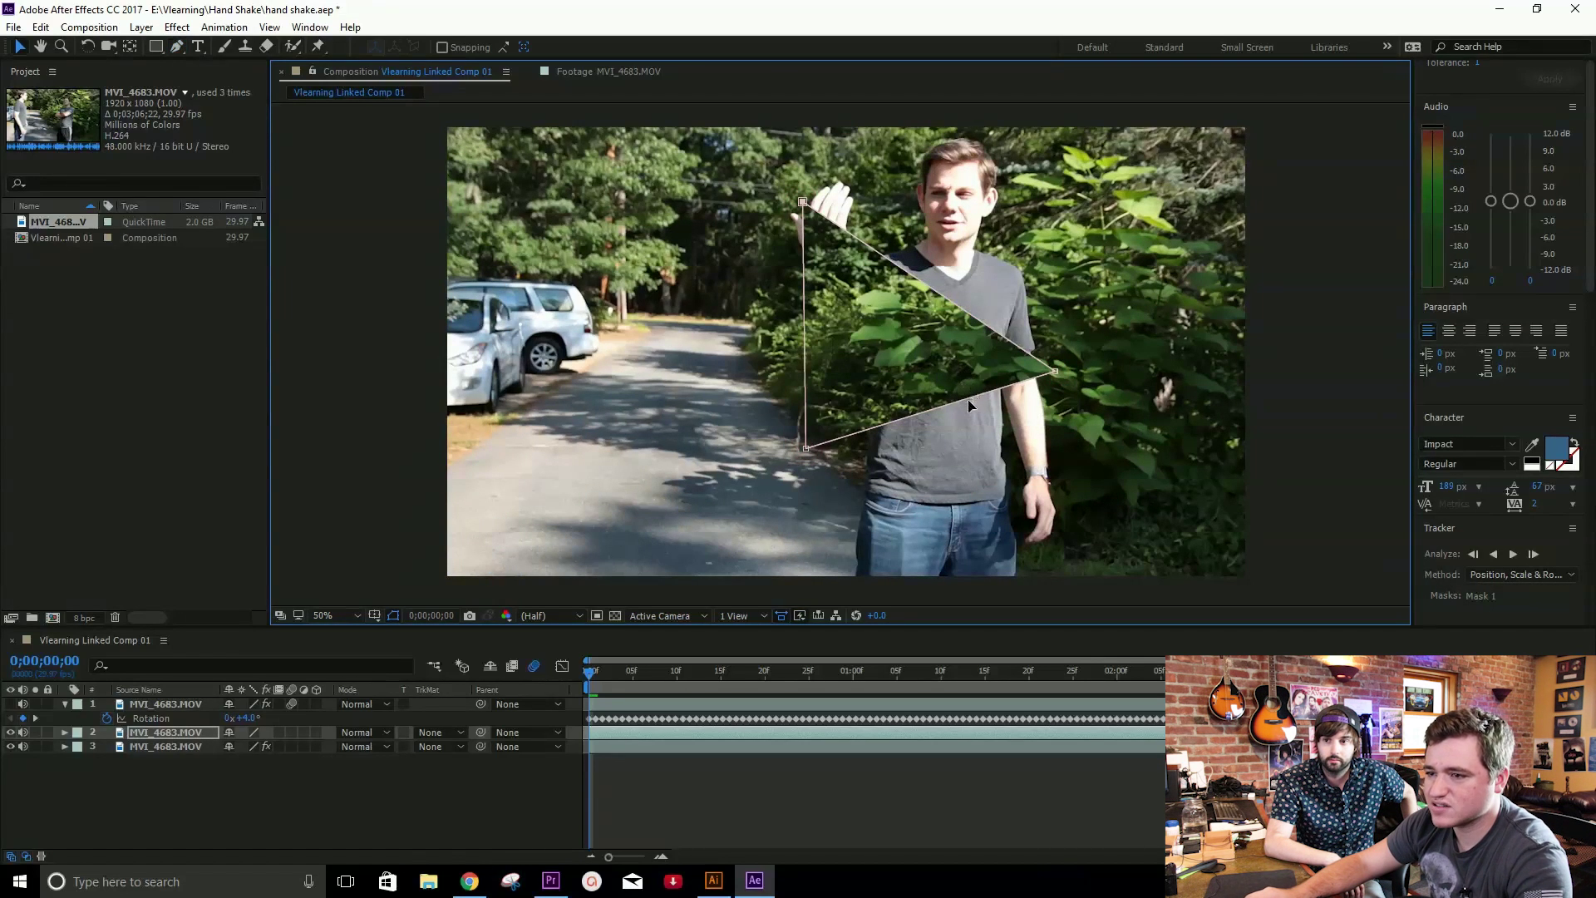
{"action": "left_click_drag", "start_coordinate": [968, 399], "coordinate": [764, 304]}
{"action": "left_click_drag", "start_coordinate": [802, 205], "coordinate": [865, 150]}
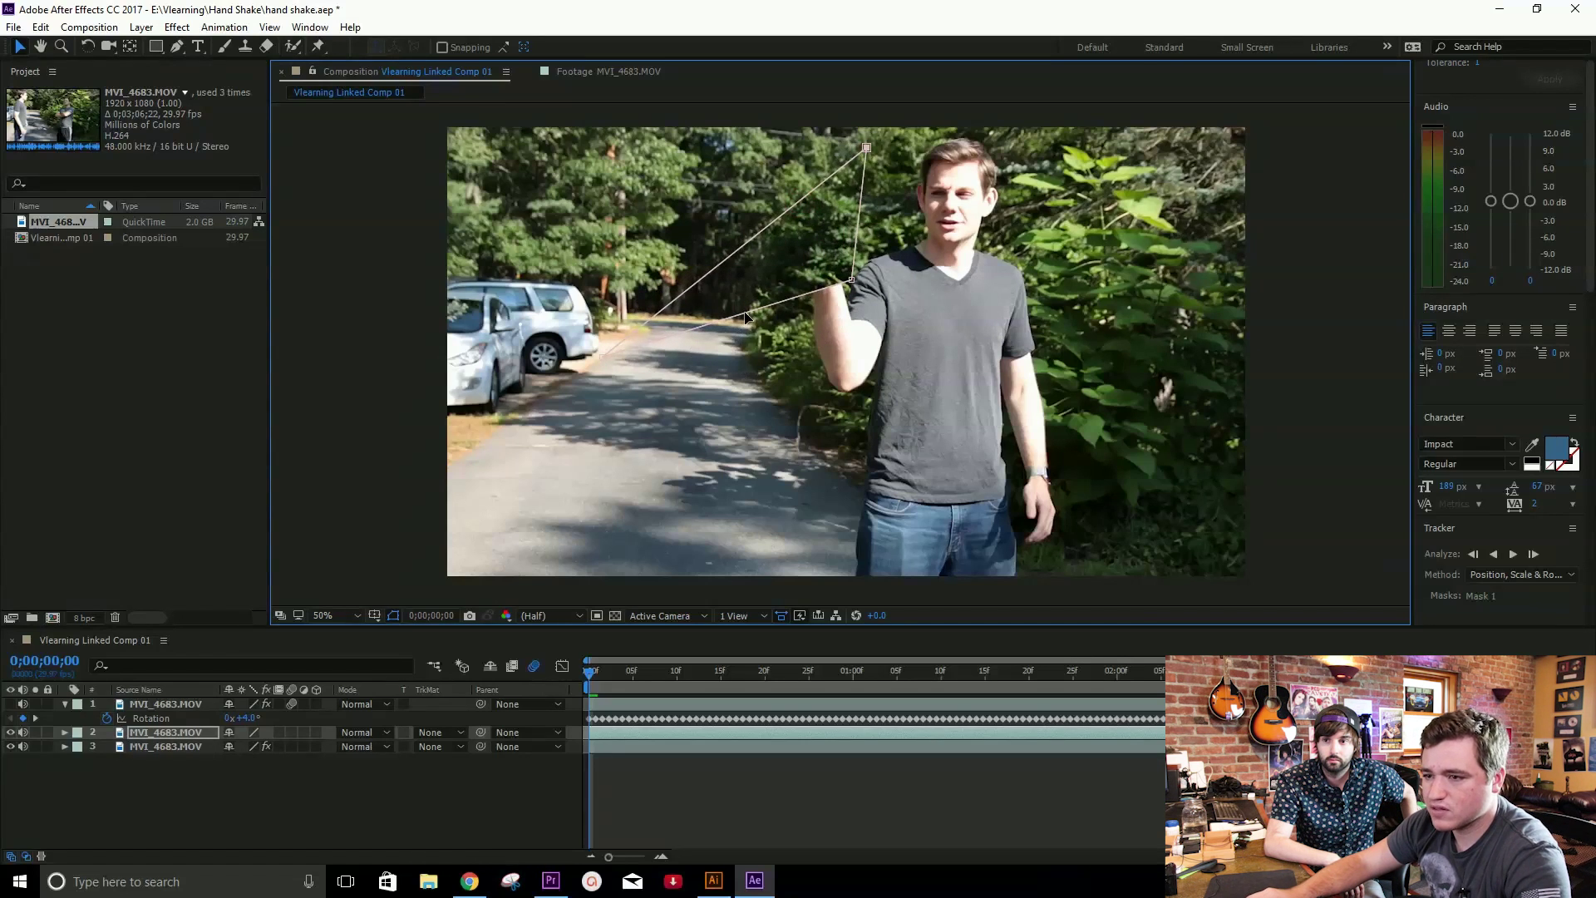
{"action": "left_click_drag", "start_coordinate": [745, 316], "coordinate": [745, 325]}
Reshape the mask to cover the original forearm down to just below the elbow, and bow its outer edge into a curve
{"action": "key", "text": "p"}
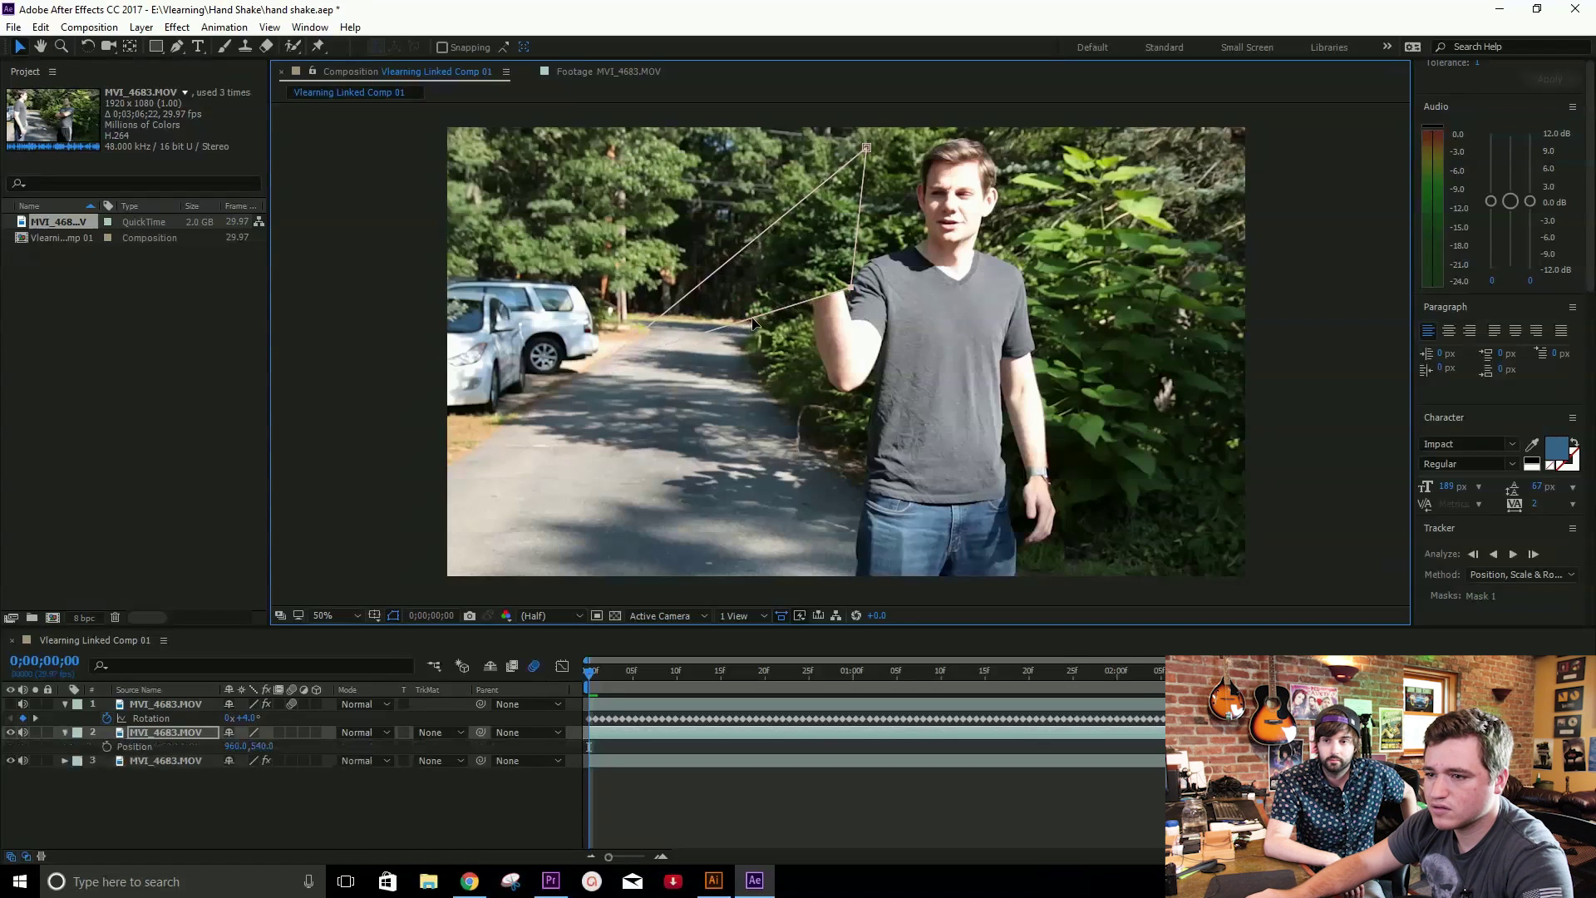
{"action": "key", "text": "p"}
{"action": "key", "text": "g"}
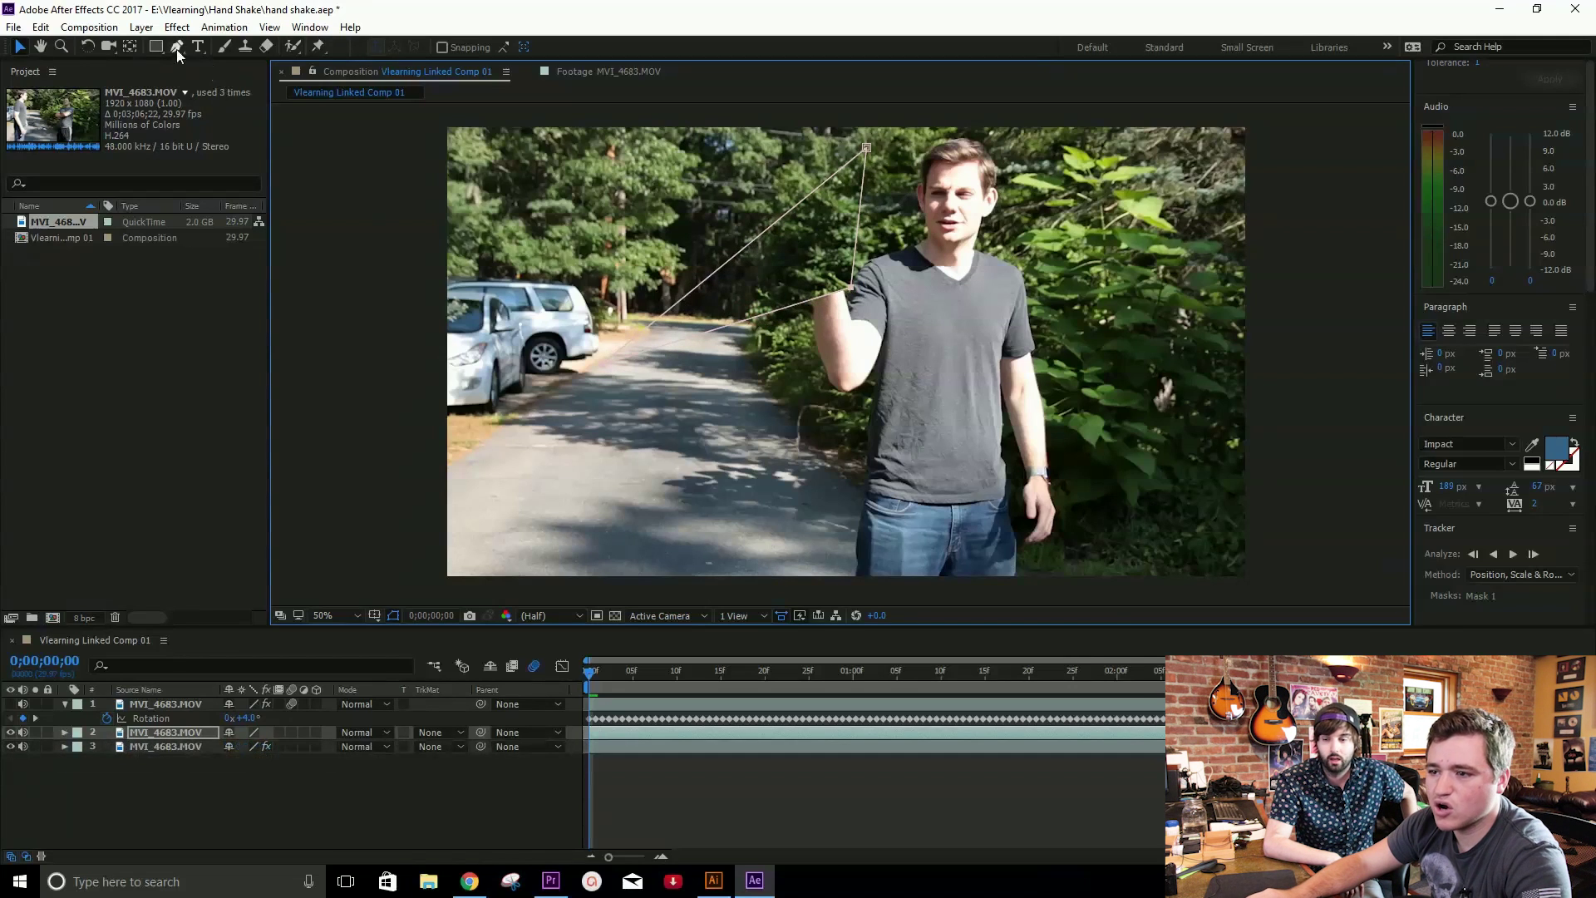
{"action": "left_click_drag", "start_coordinate": [793, 312], "coordinate": [842, 394]}
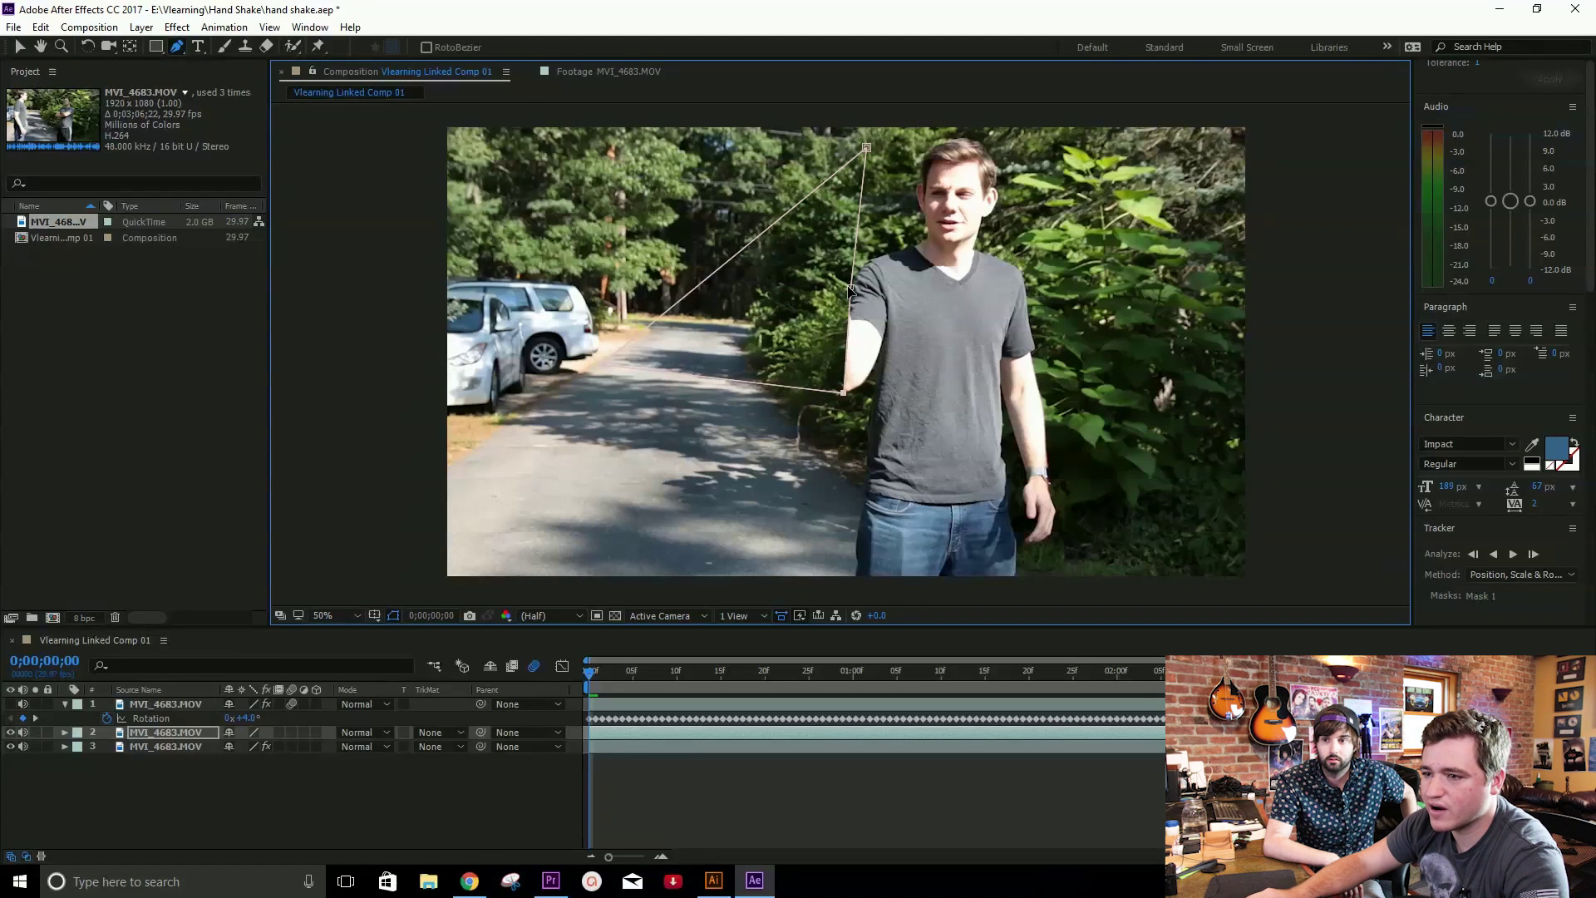
{"action": "left_click_drag", "start_coordinate": [840, 397], "coordinate": [846, 406]}
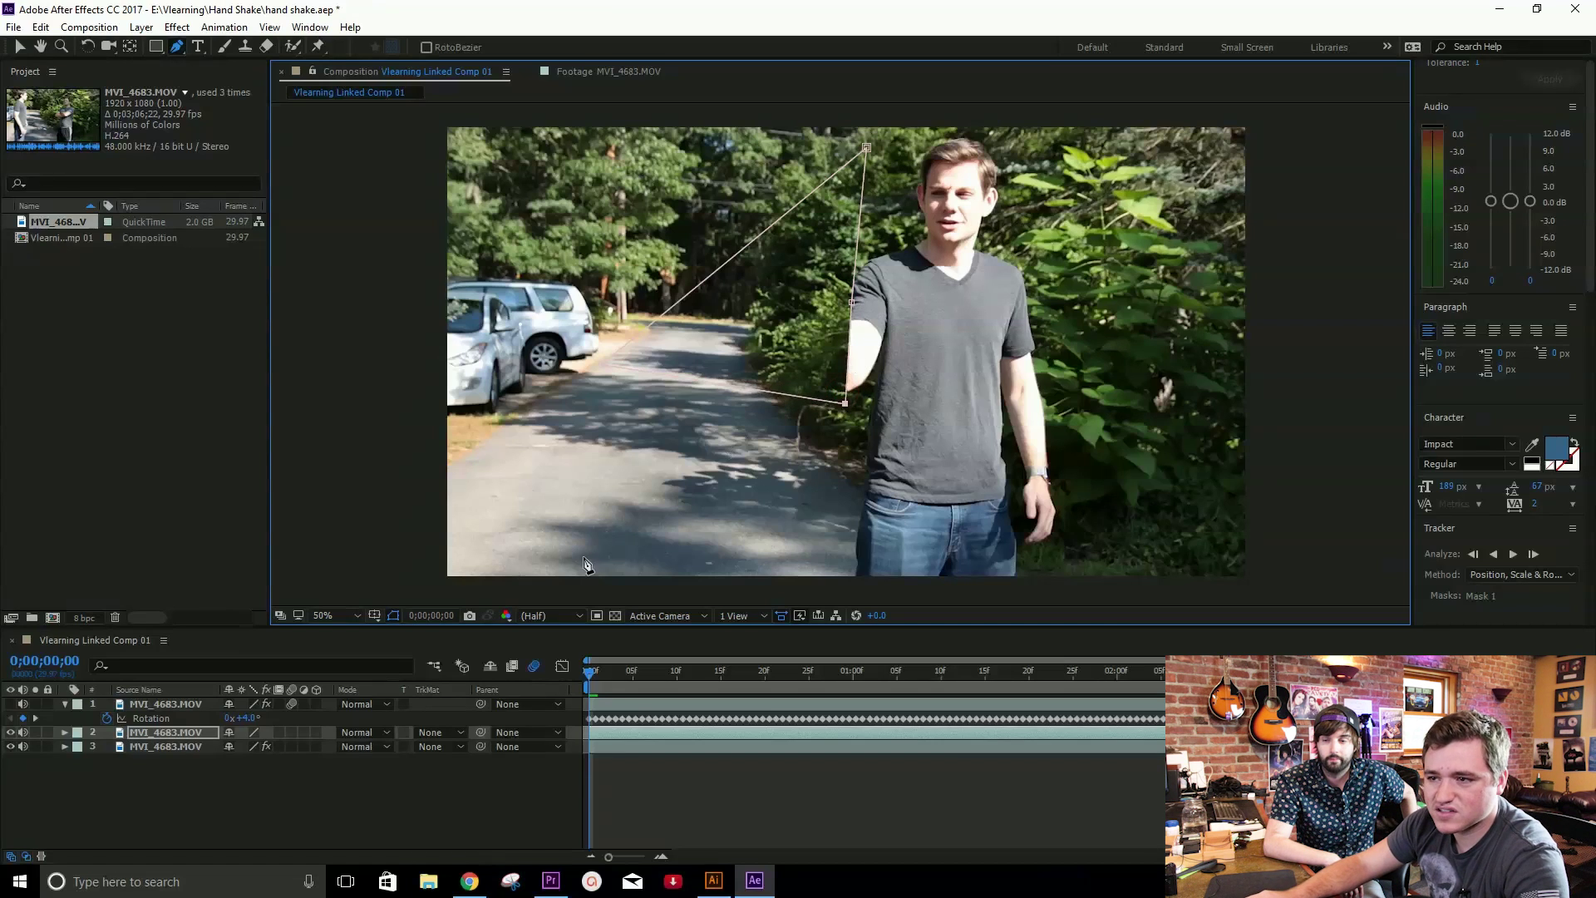
{"action": "left_click_drag", "start_coordinate": [759, 236], "coordinate": [691, 198]}
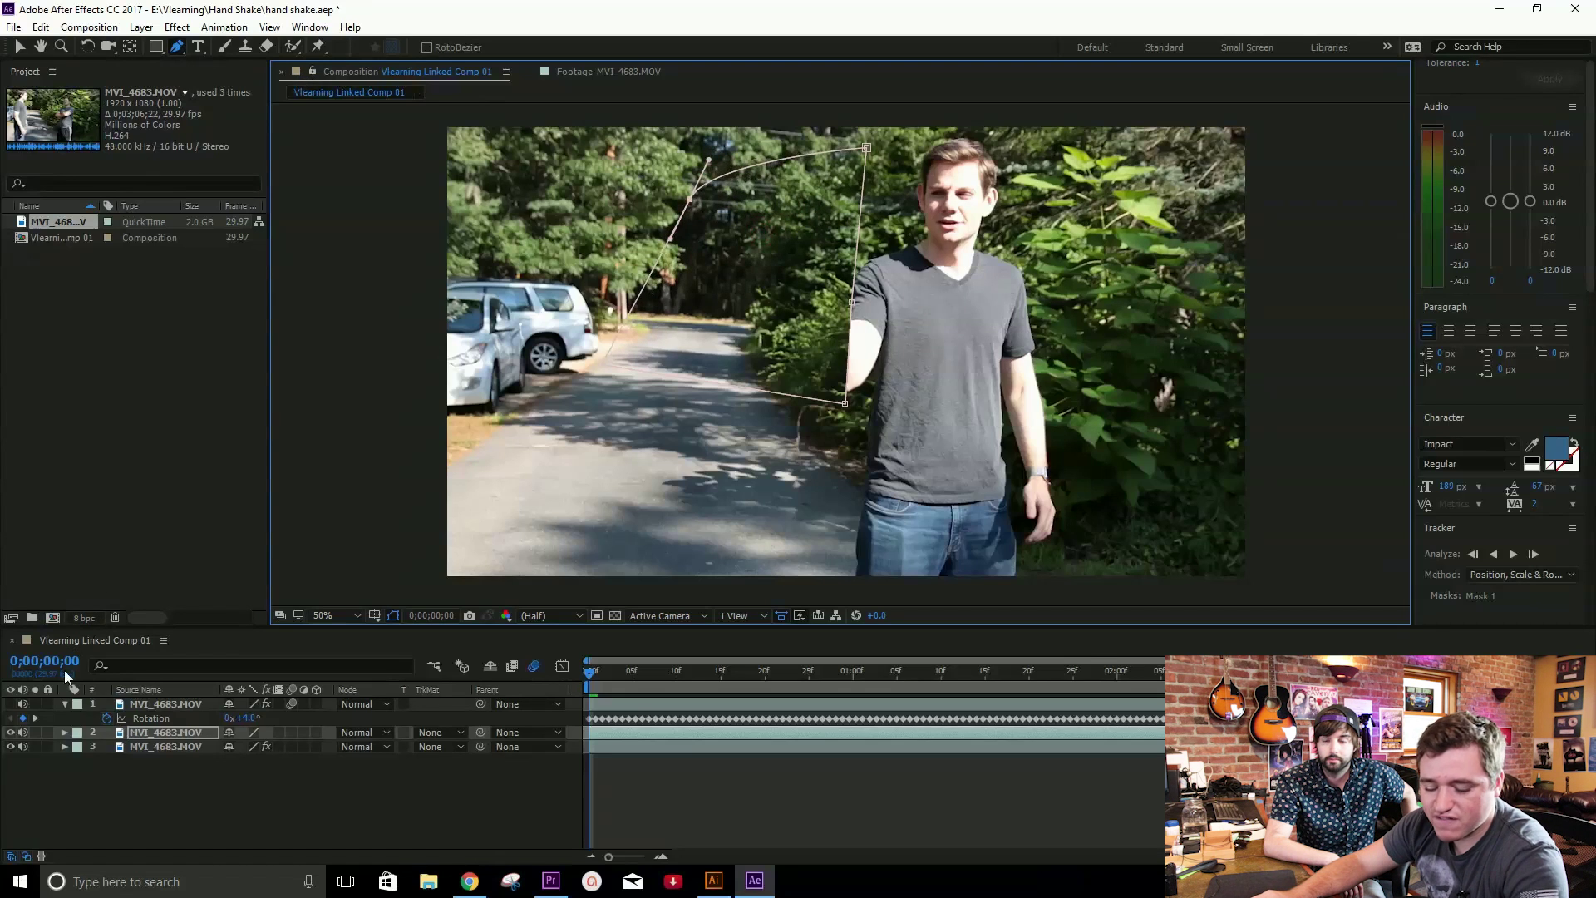
Set the background mask's feather to 28 pixels
{"action": "key", "text": "m"}
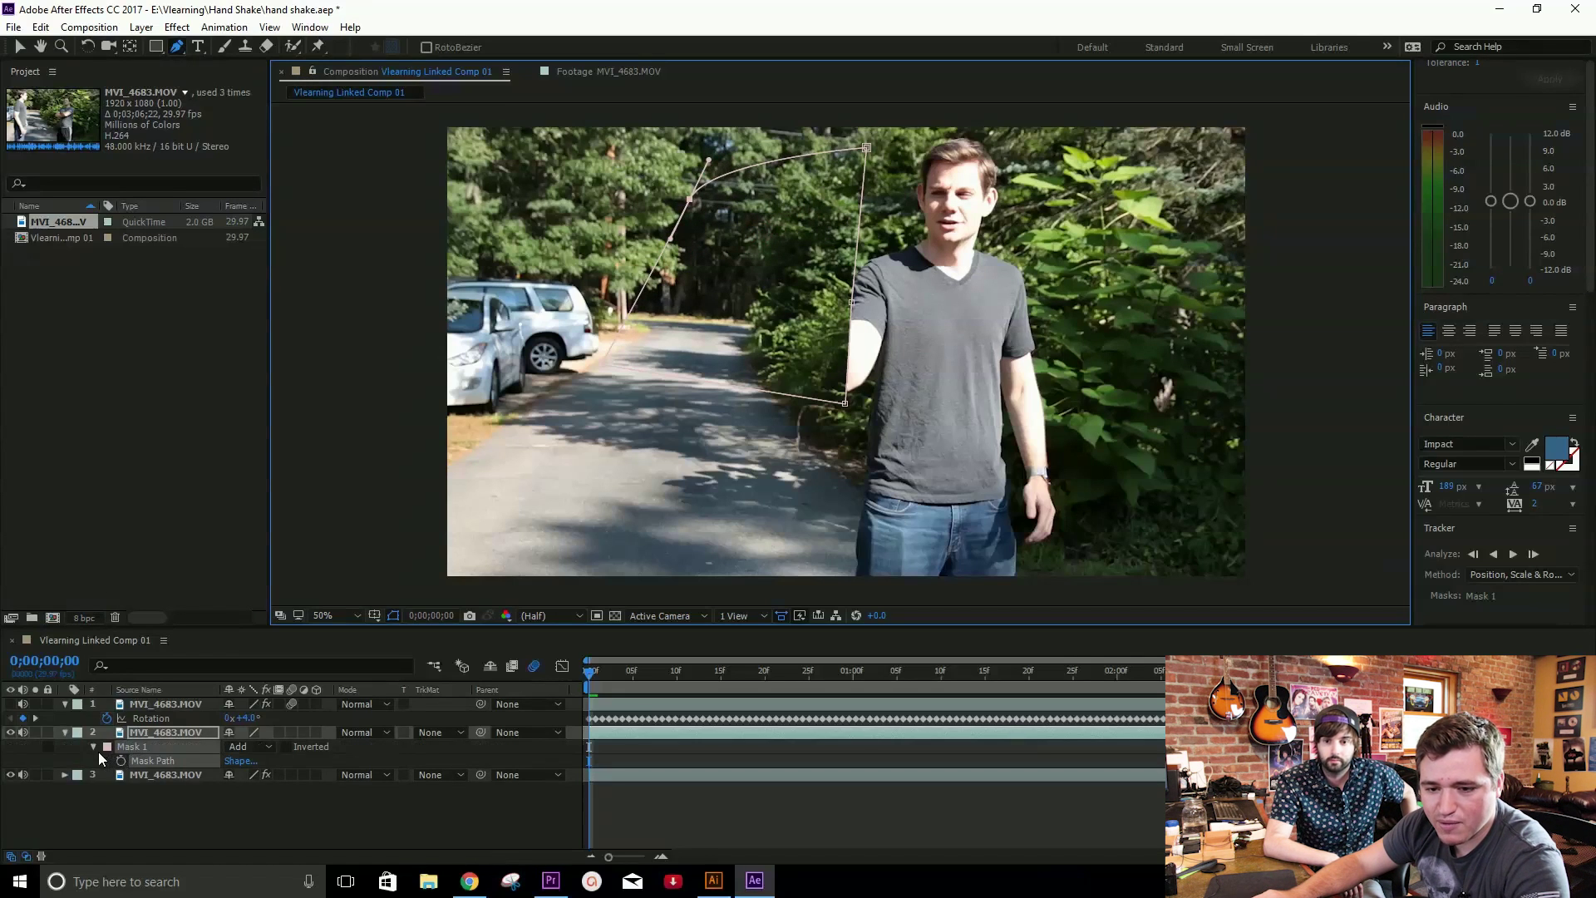
{"action": "left_click", "coordinate": [94, 746]}
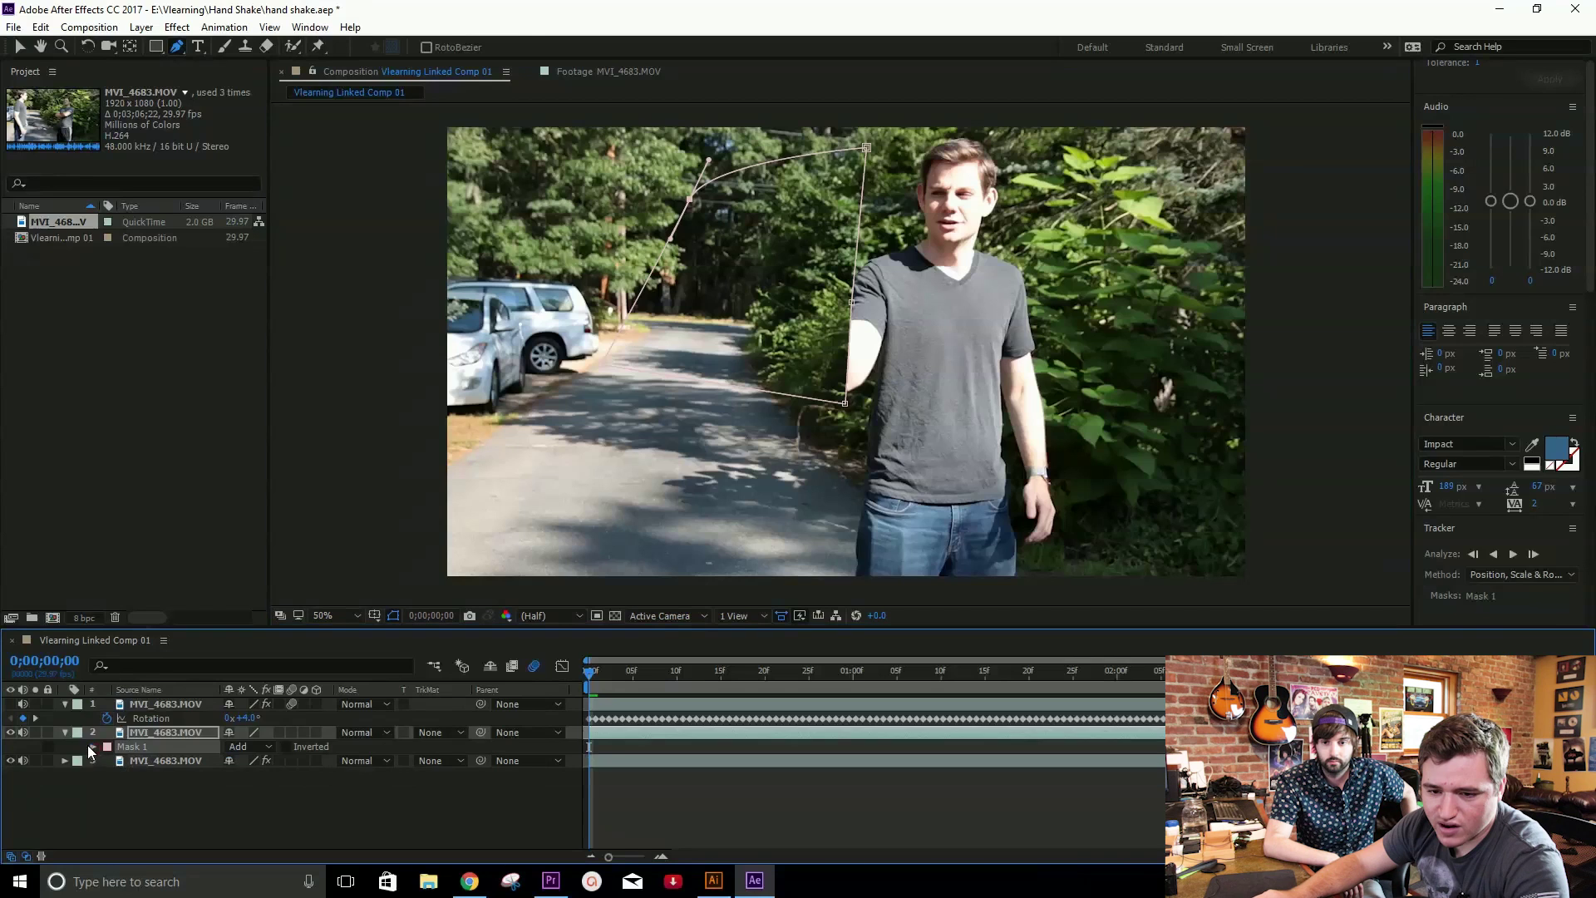
{"action": "left_click", "coordinate": [84, 749]}
{"action": "left_click", "coordinate": [92, 747]}
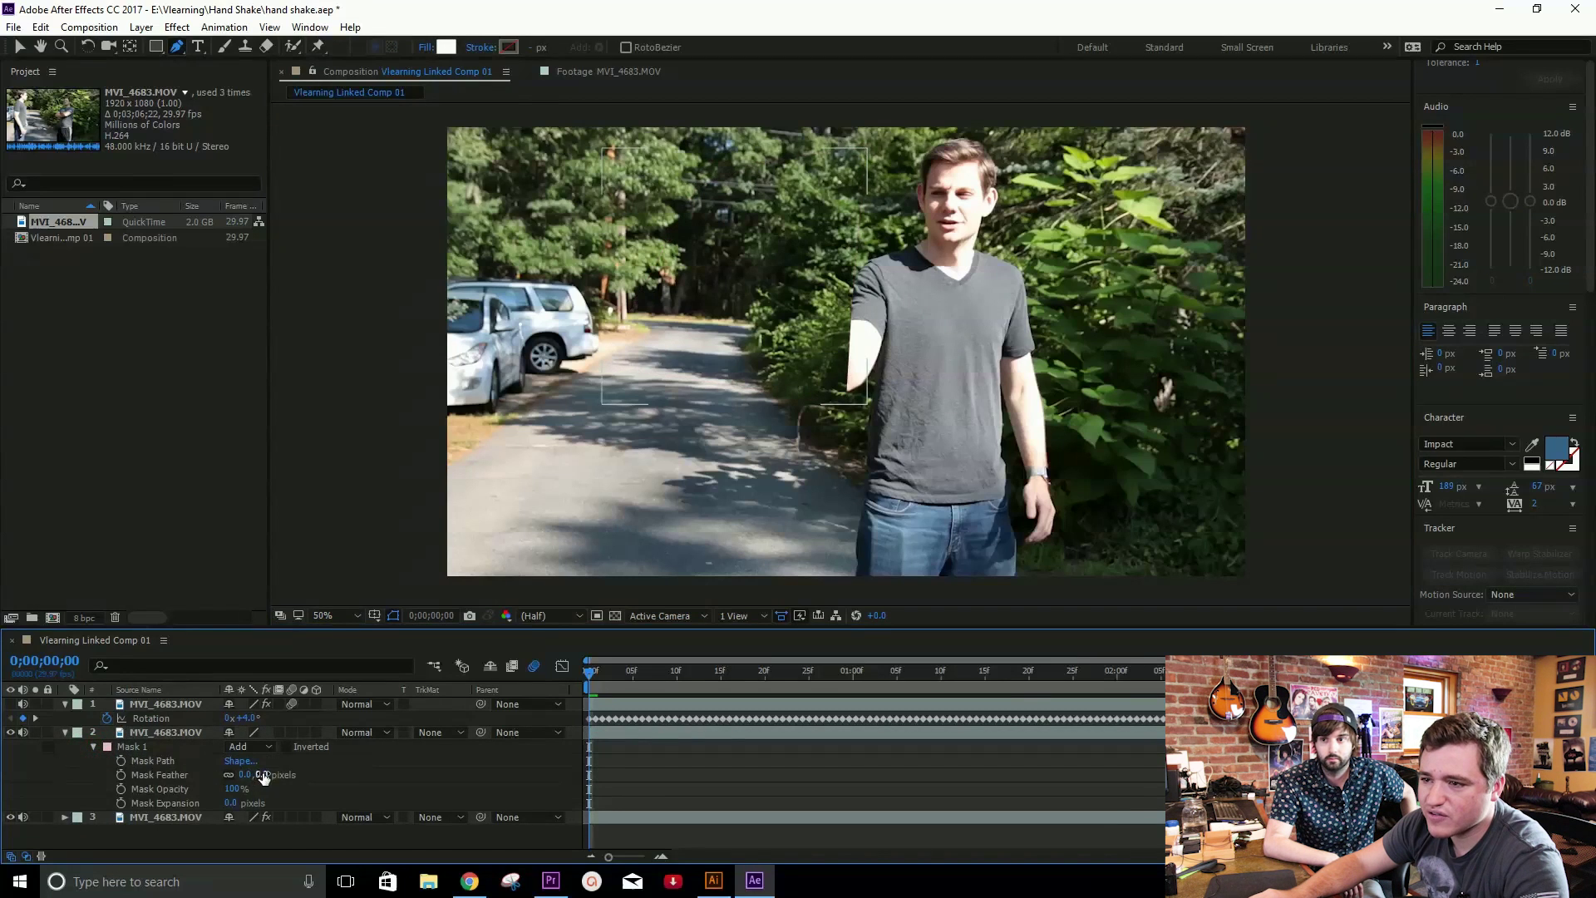
{"action": "left_click_drag", "start_coordinate": [264, 775], "coordinate": [288, 774]}
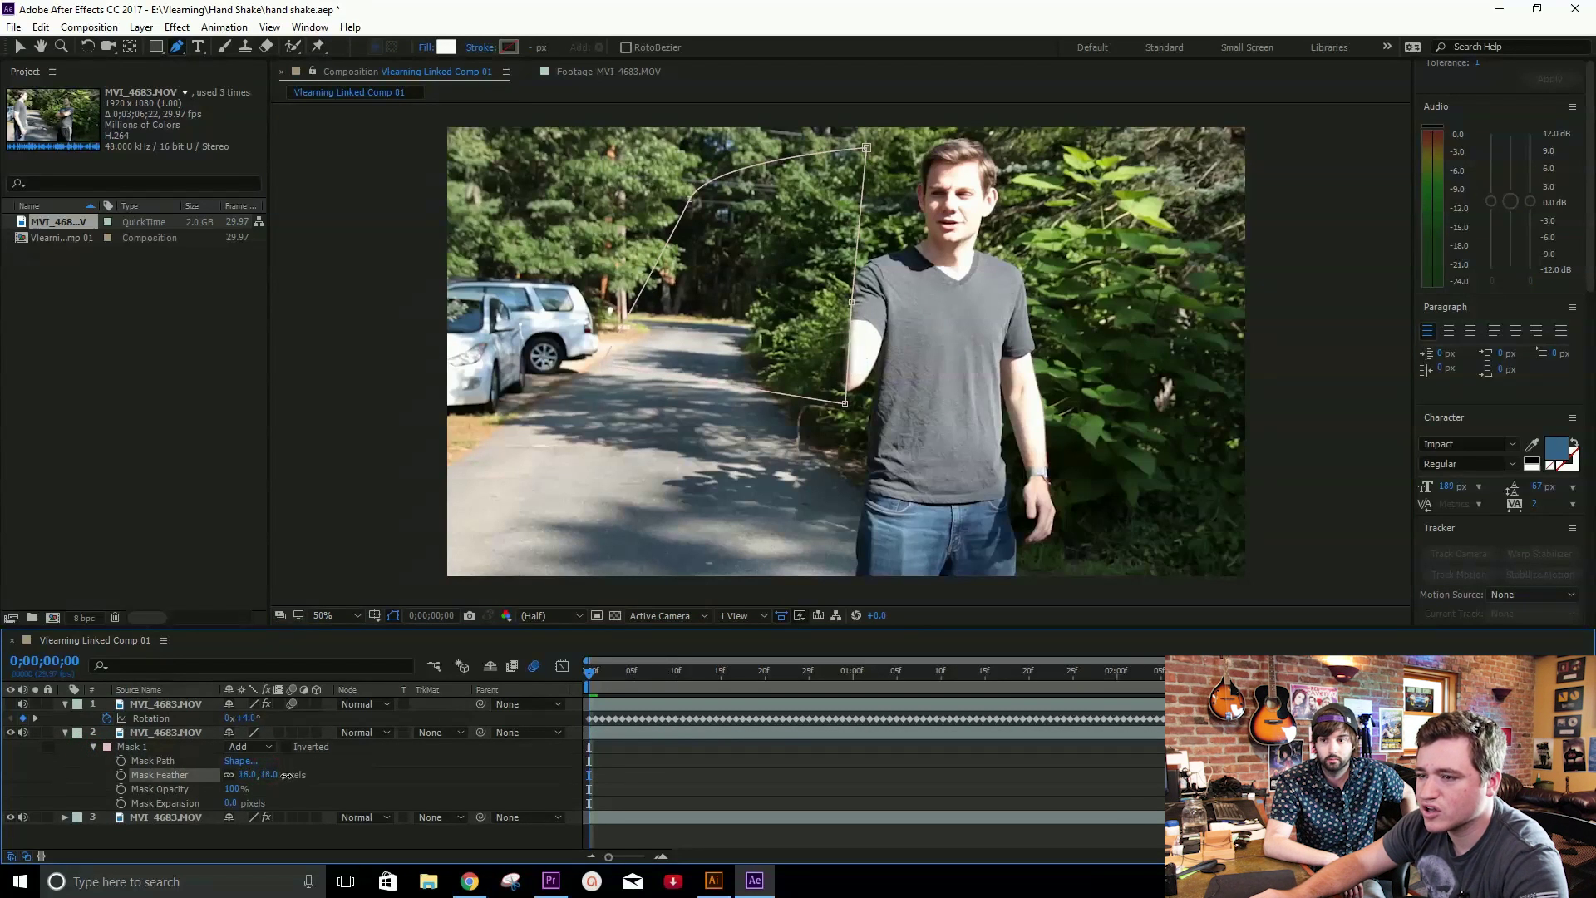
{"action": "left_click", "coordinate": [709, 790]}
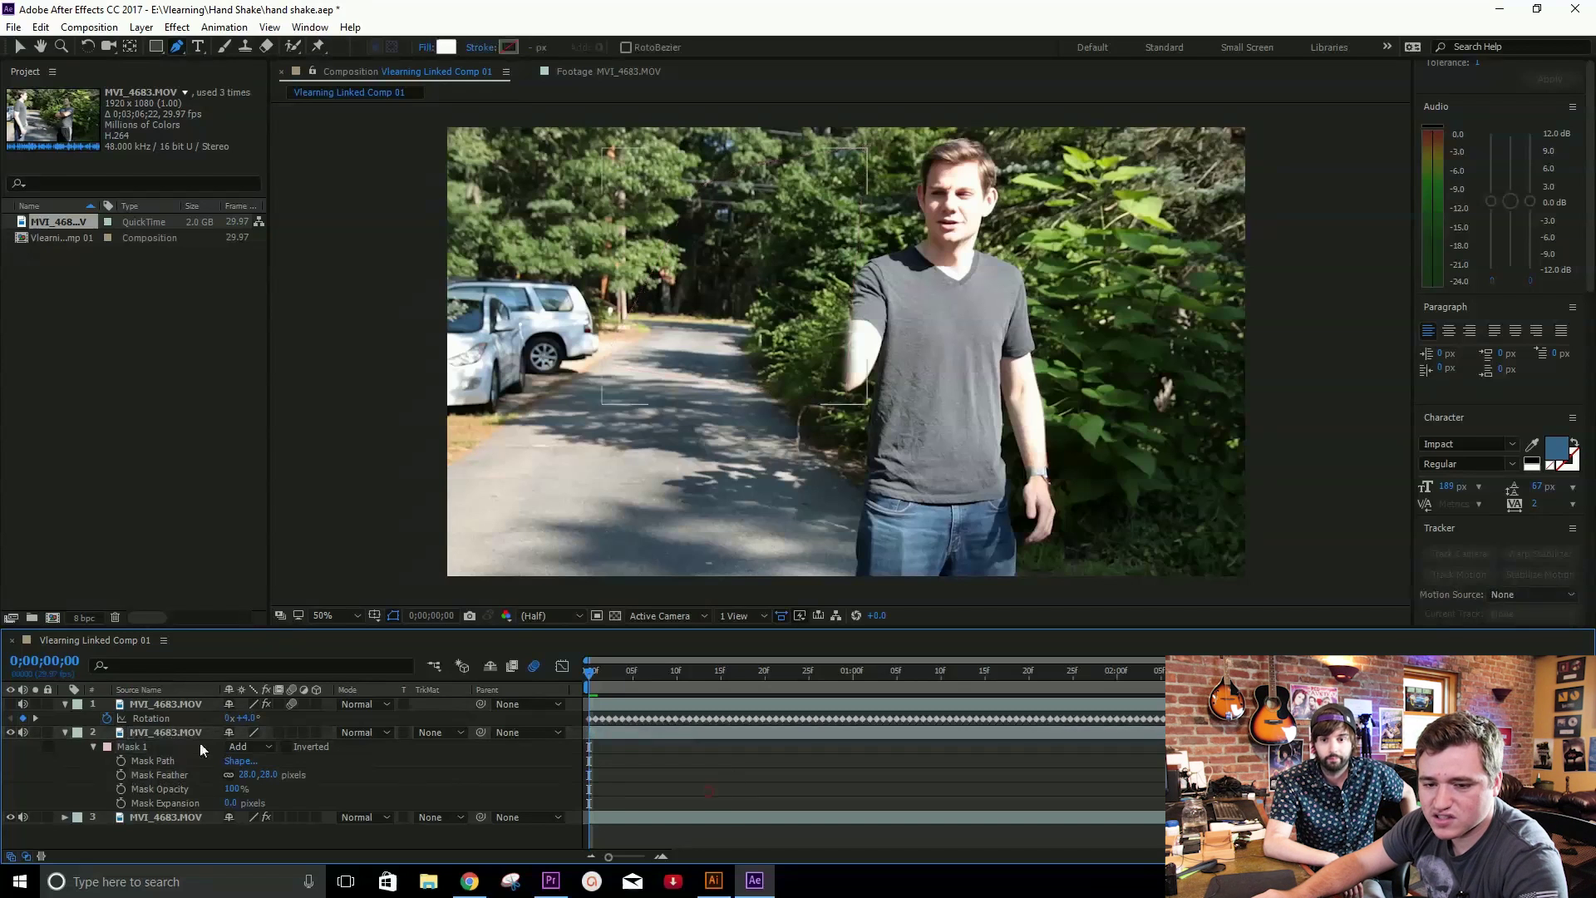
Show the arm layer again and play back the hand shake over the covered original arm from the start
{"action": "left_click", "coordinate": [10, 704]}
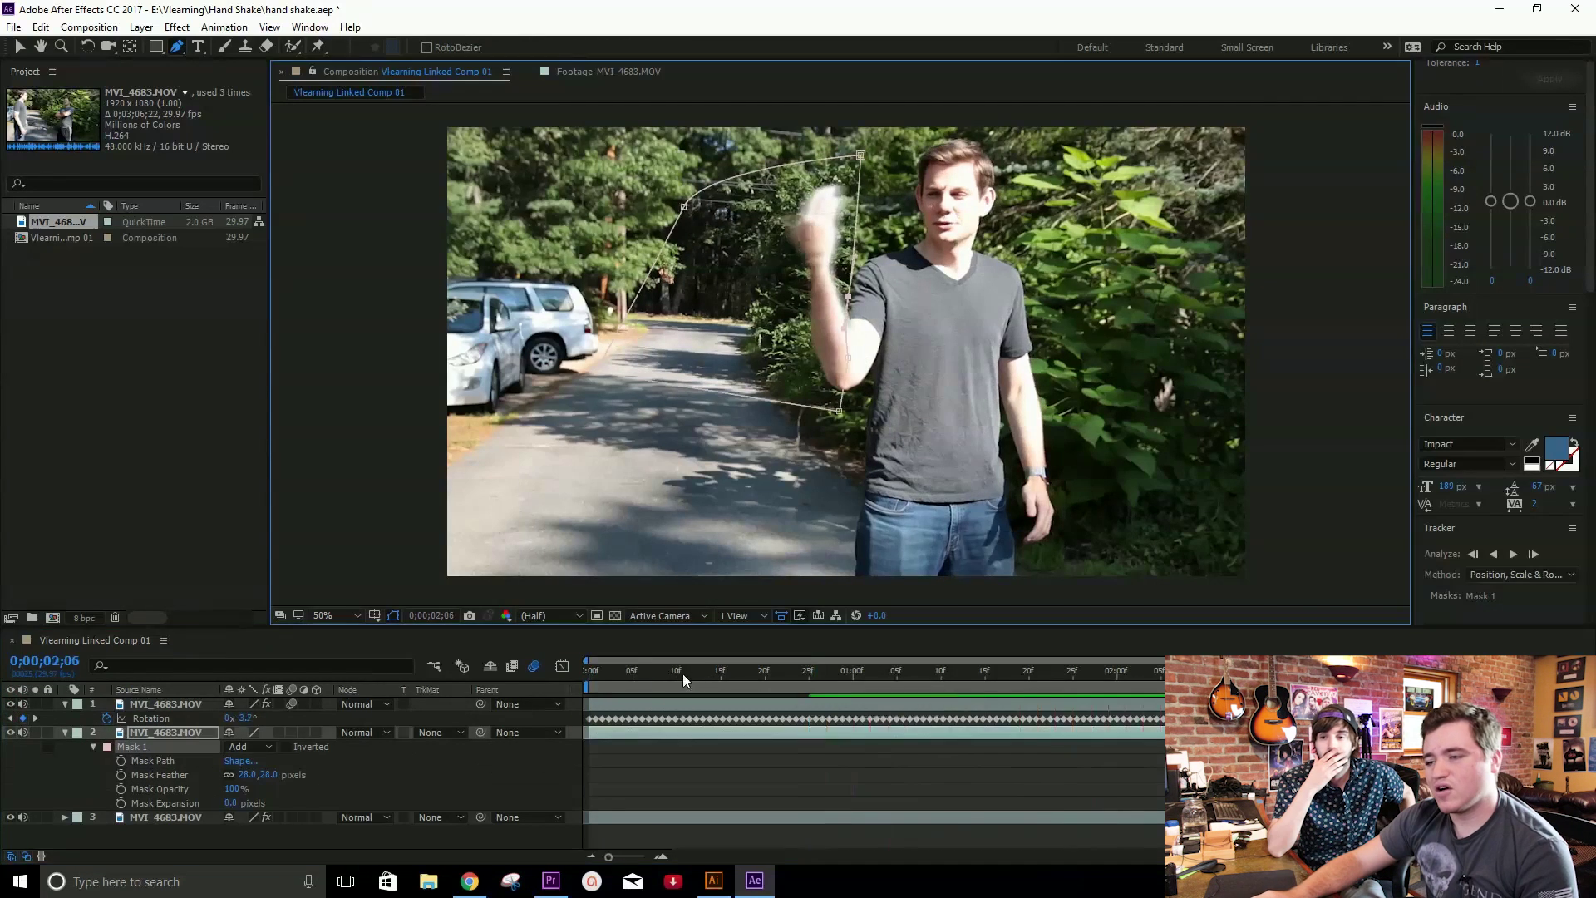
{"action": "left_click_drag", "start_coordinate": [682, 673], "coordinate": [541, 714]}
{"action": "key", "text": "space"}
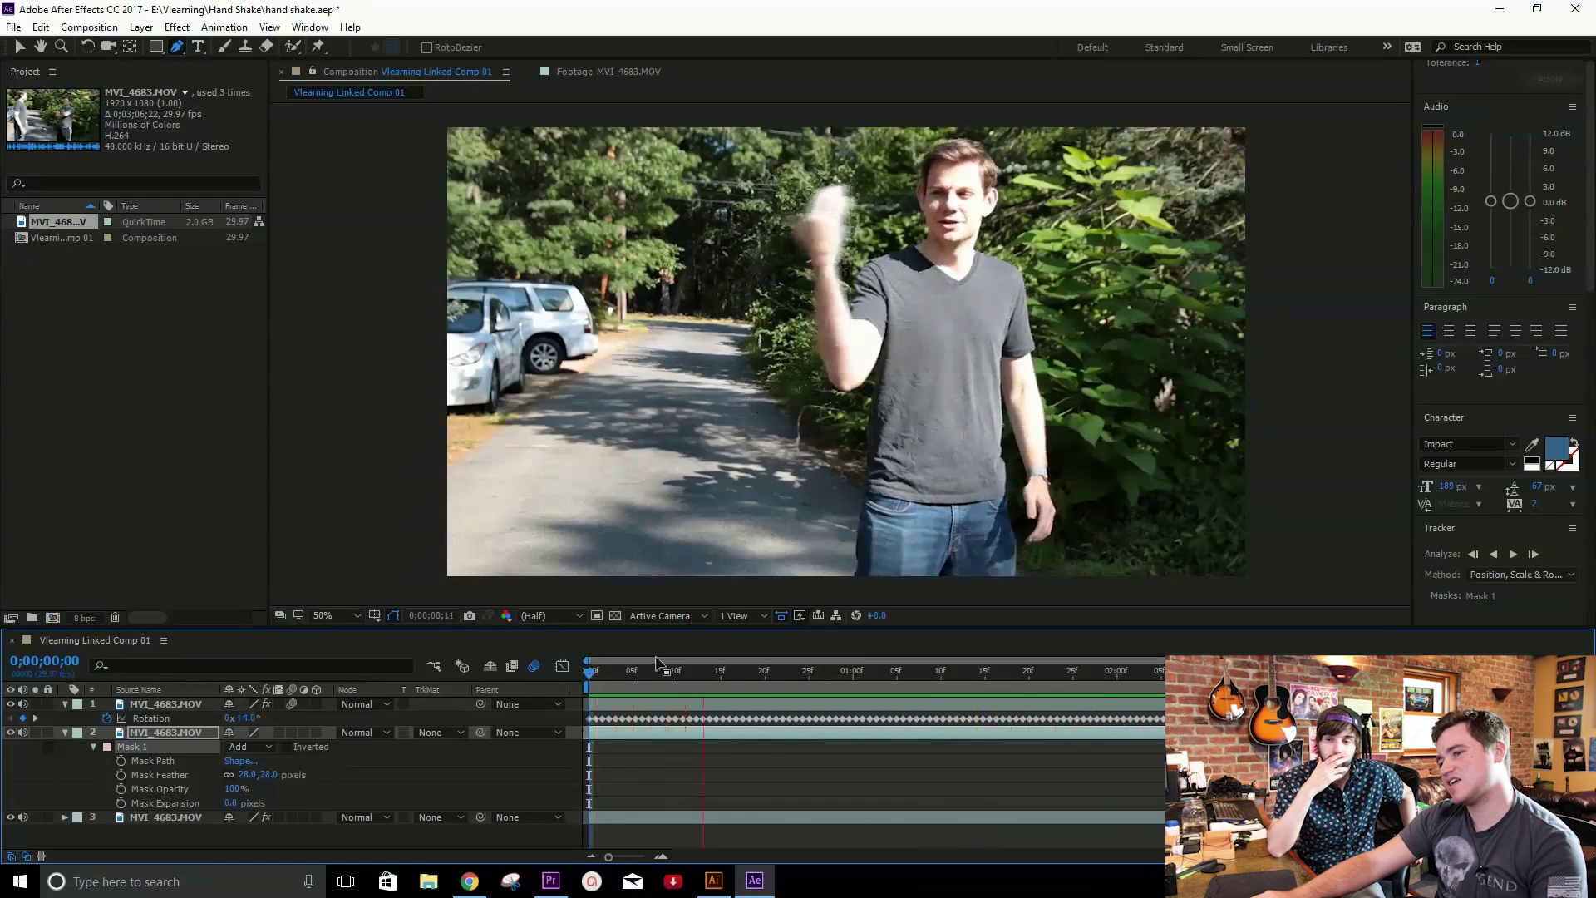
{"action": "key", "text": "v"}
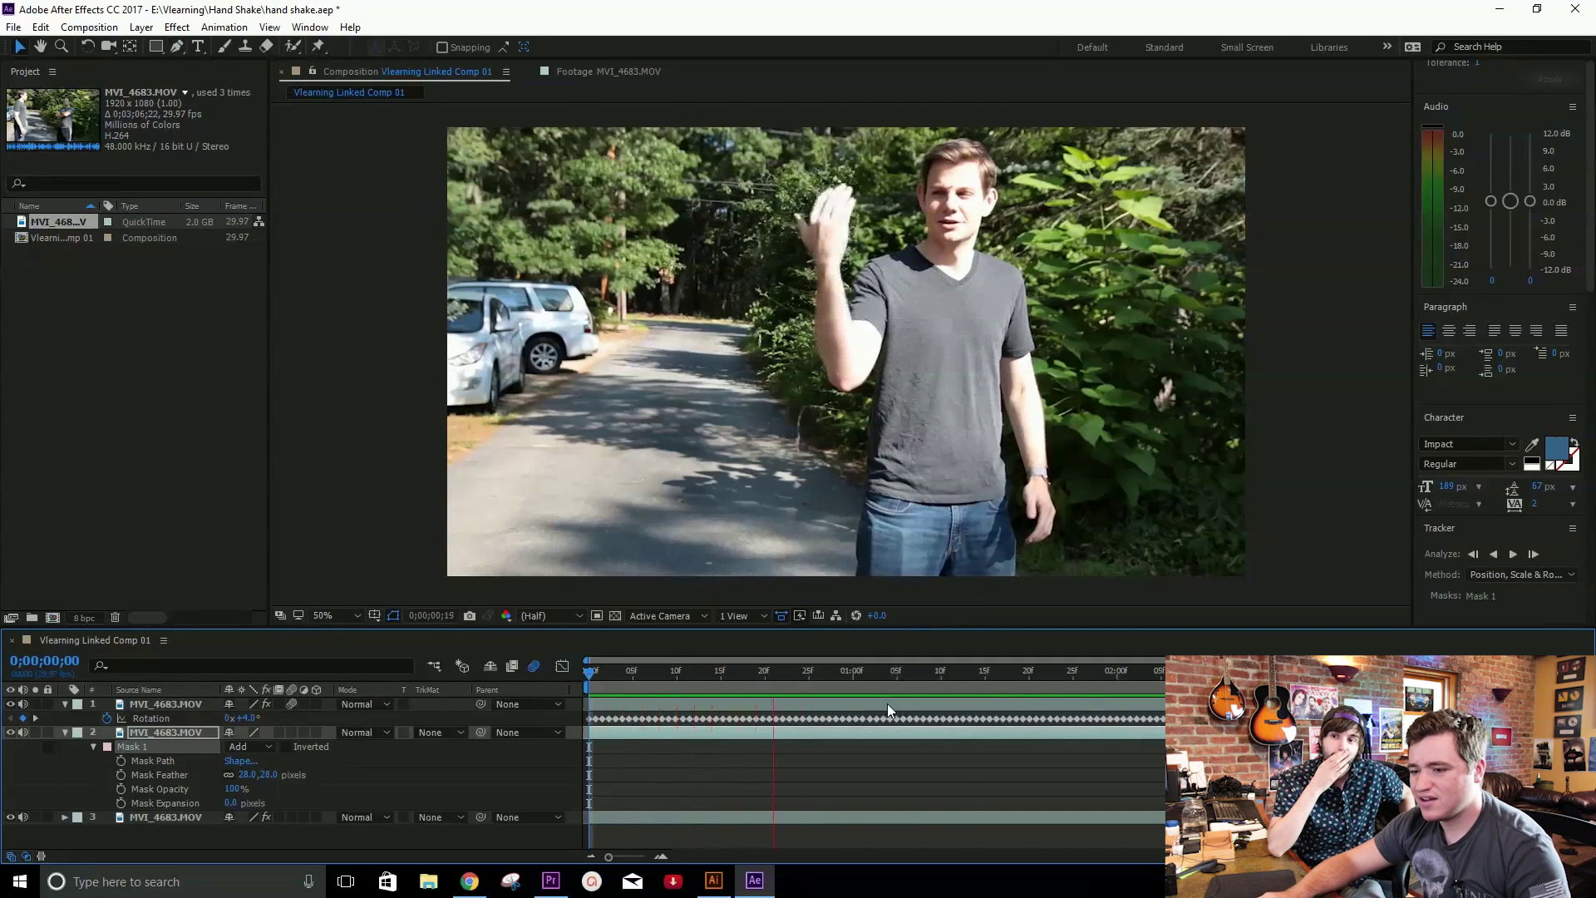
{"action": "key", "text": "space"}
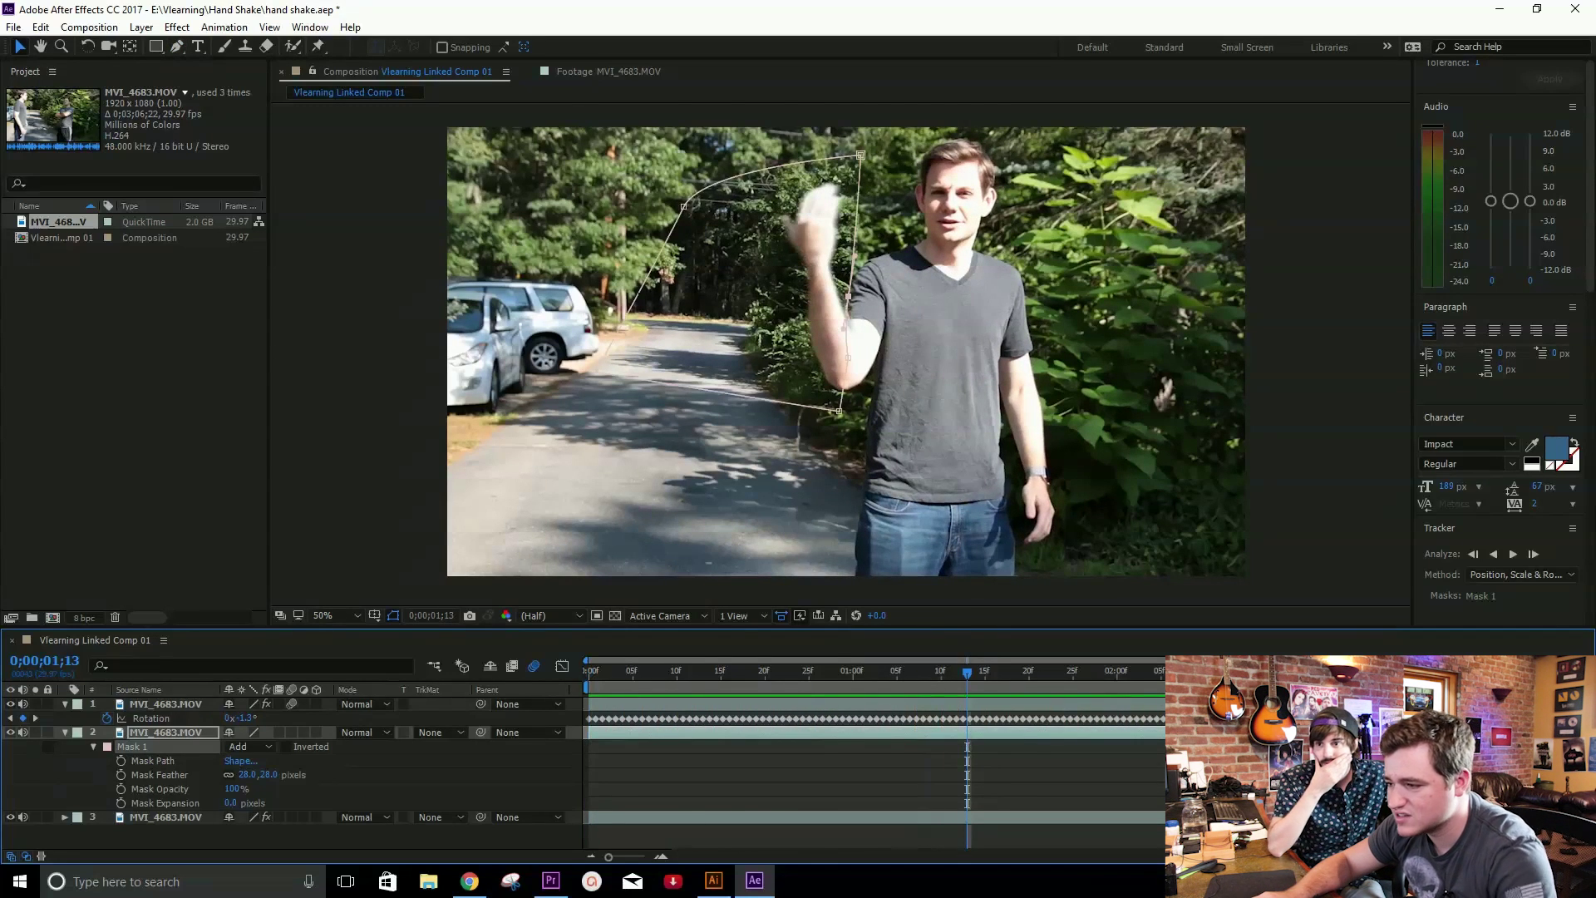
Delete a rotation keyframe from the arm layer near 0;00;01;22 and select the one beside it
{"action": "key", "text": "ctrl+Up"}
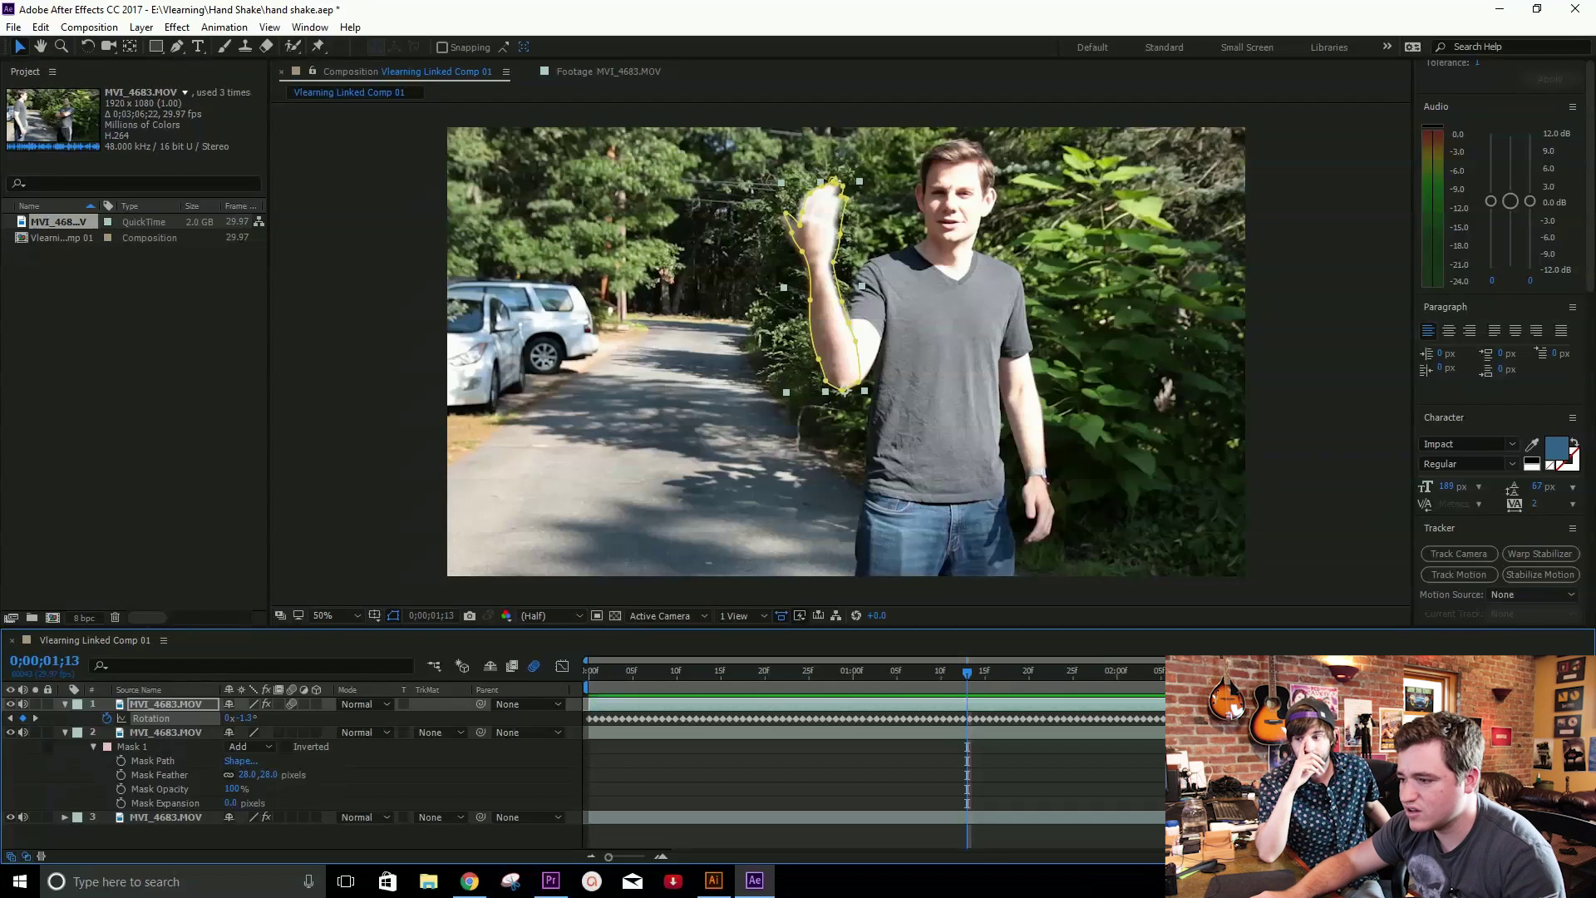
{"action": "key", "text": "ctrl+shift+a"}
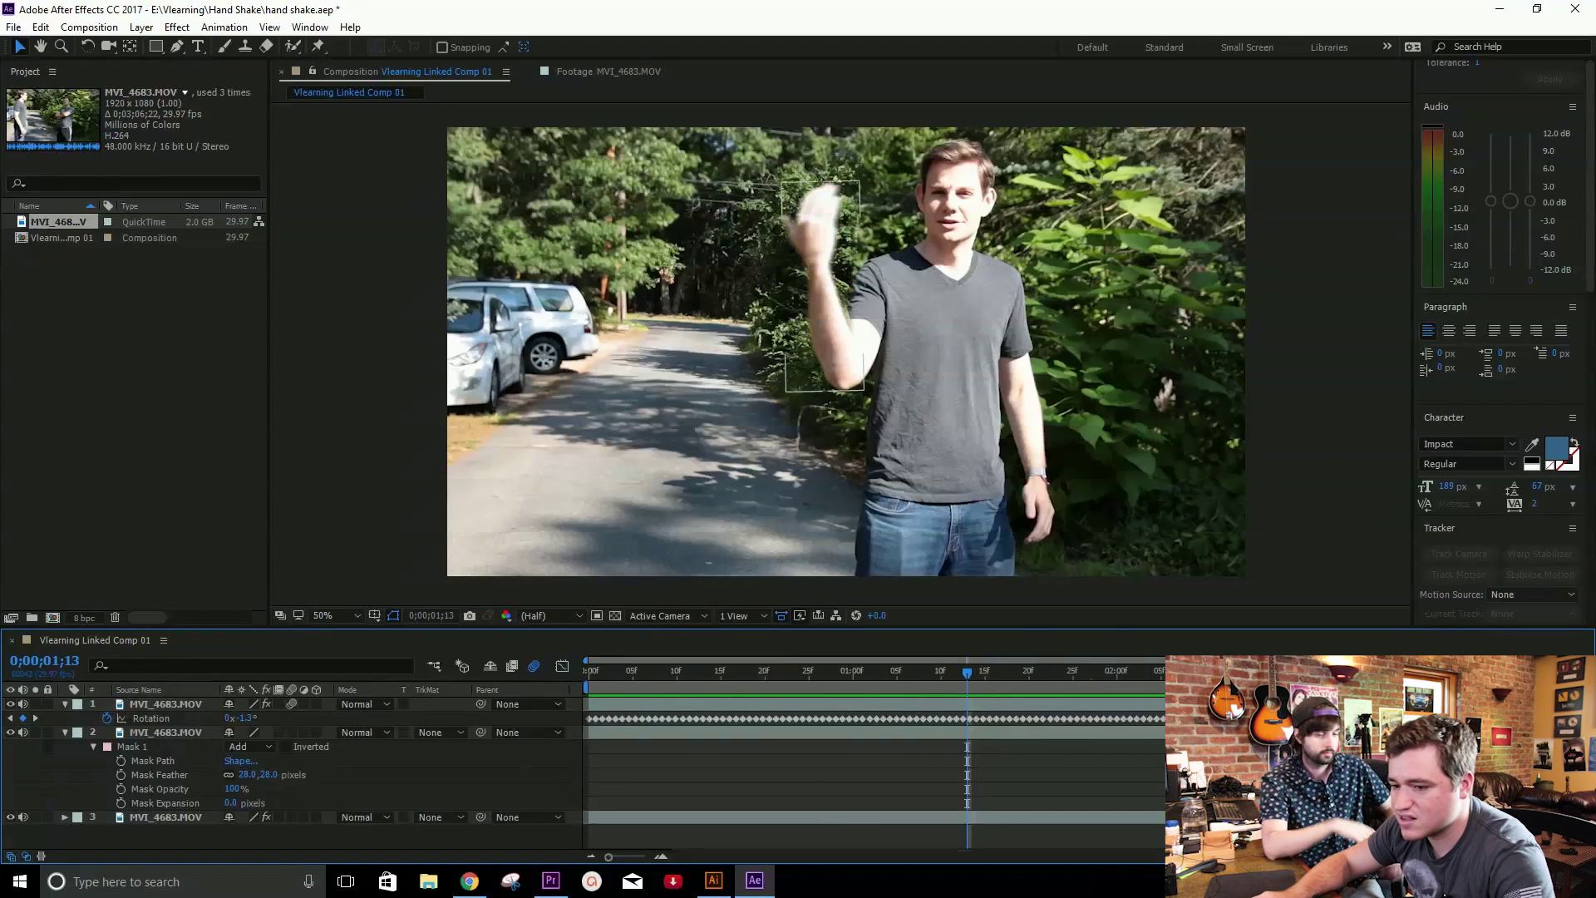
{"action": "left_click", "coordinate": [589, 712]}
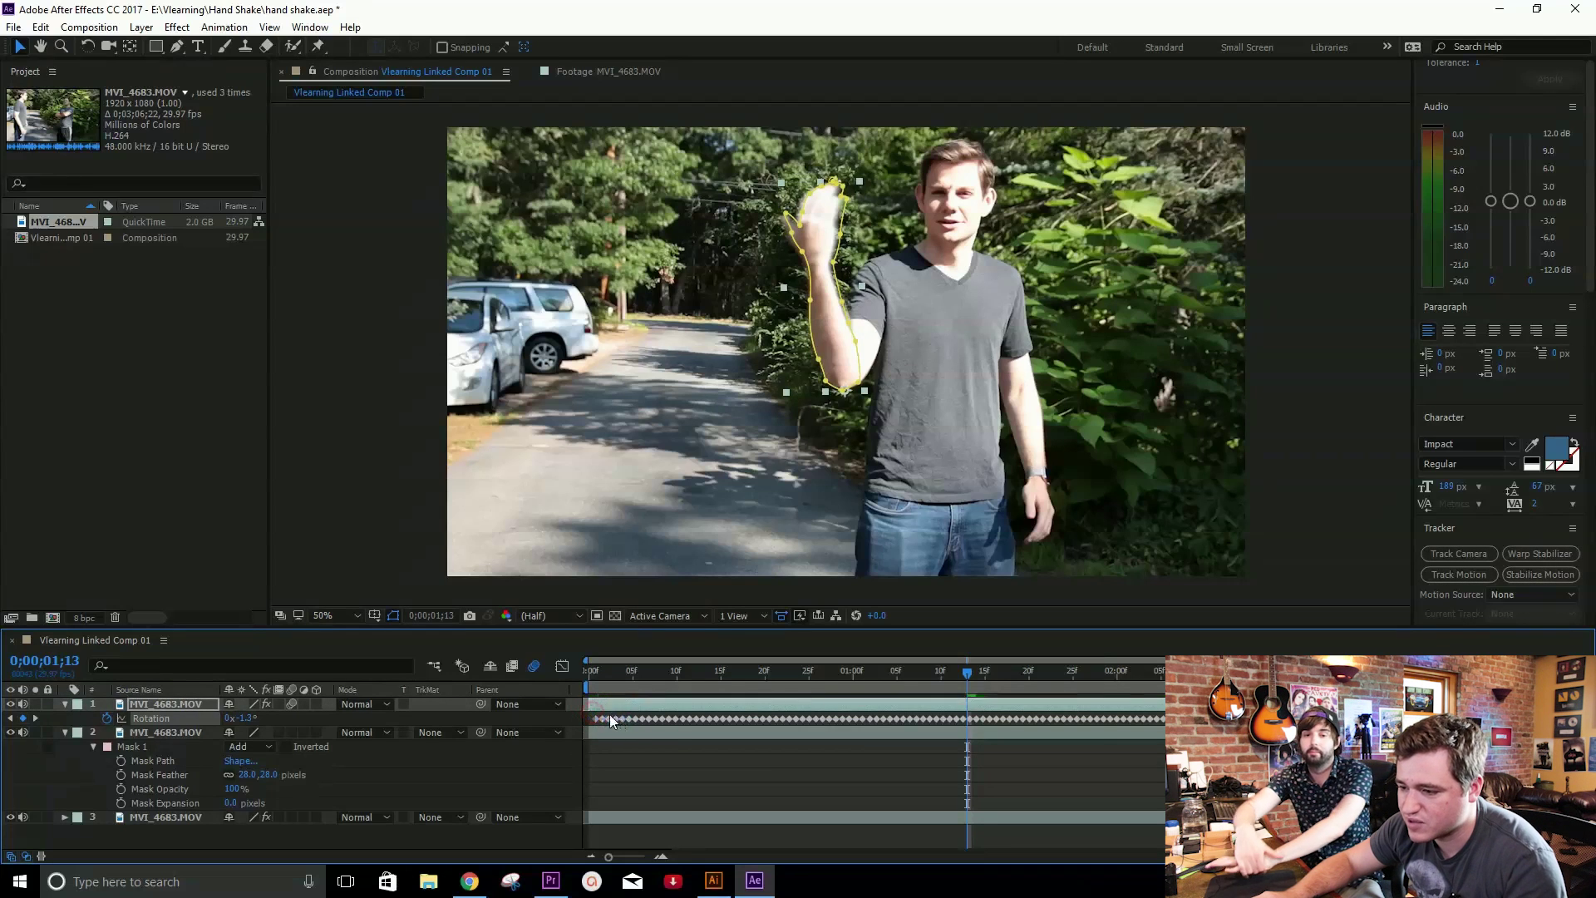
{"action": "left_click", "coordinate": [1043, 717]}
{"action": "key", "text": "Delete"}
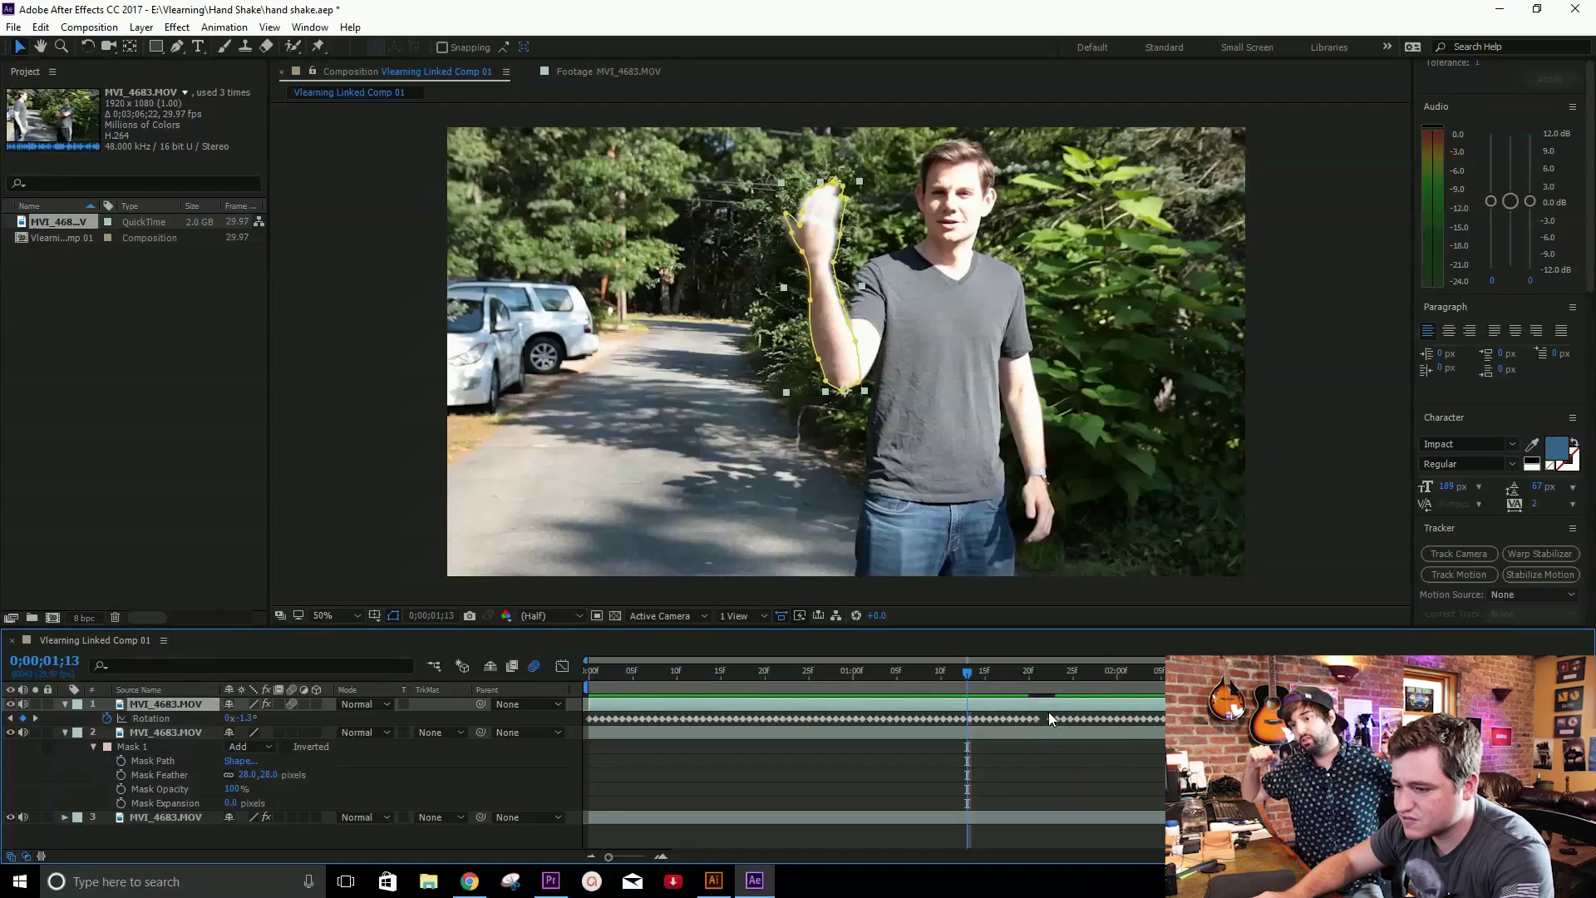
{"action": "left_click", "coordinate": [1049, 712]}
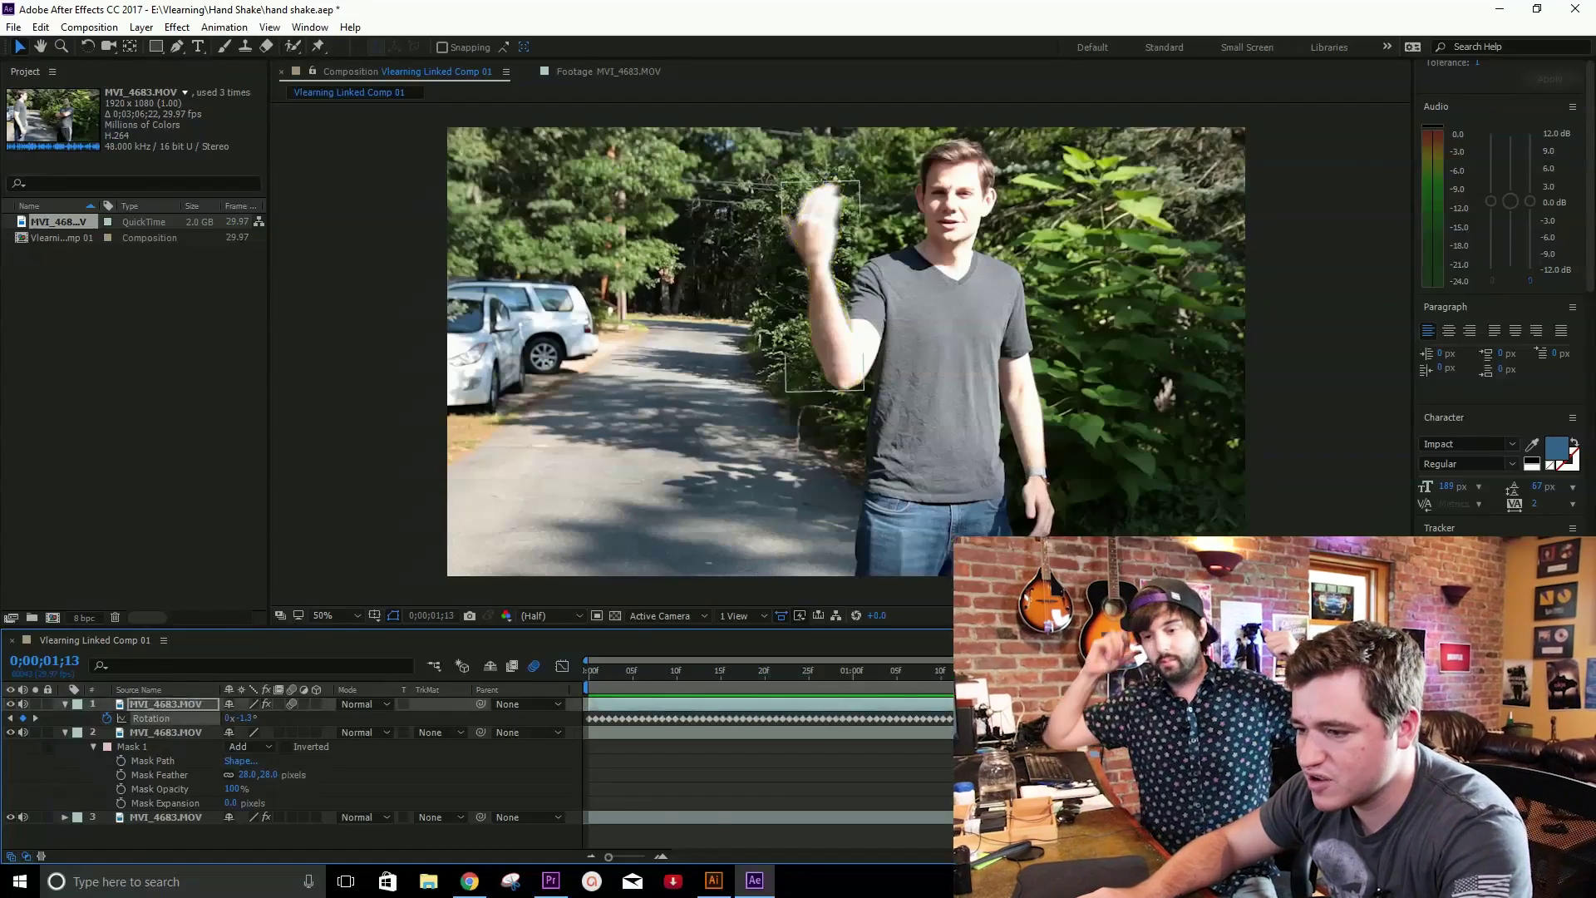